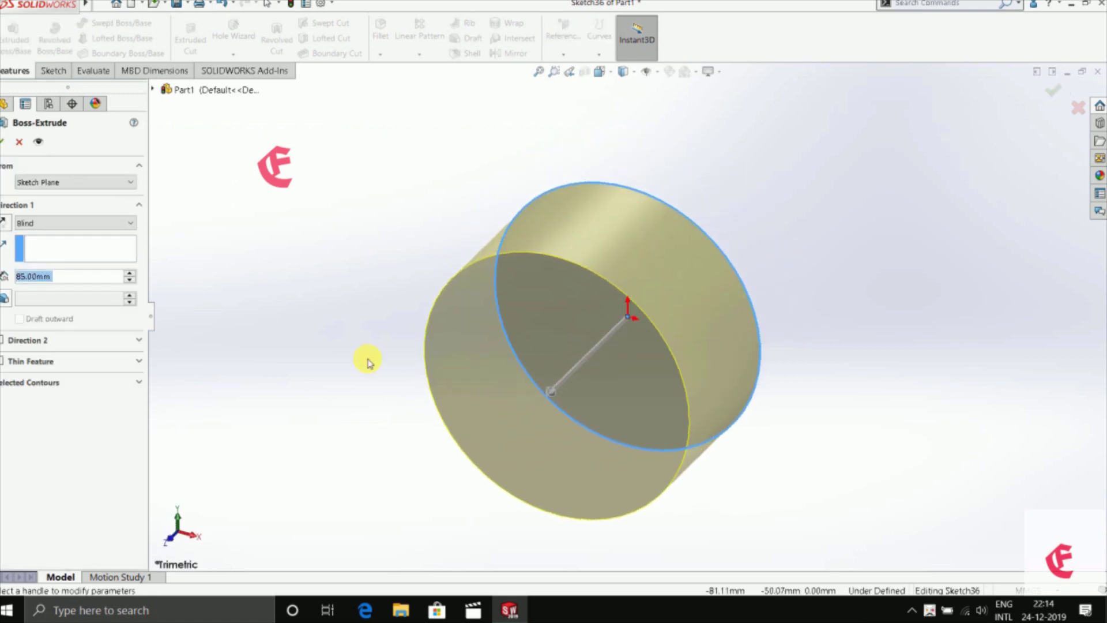
Step: Extrude the circular profile 85 mm with the Mid Plane end condition
click(75, 222)
click(87, 284)
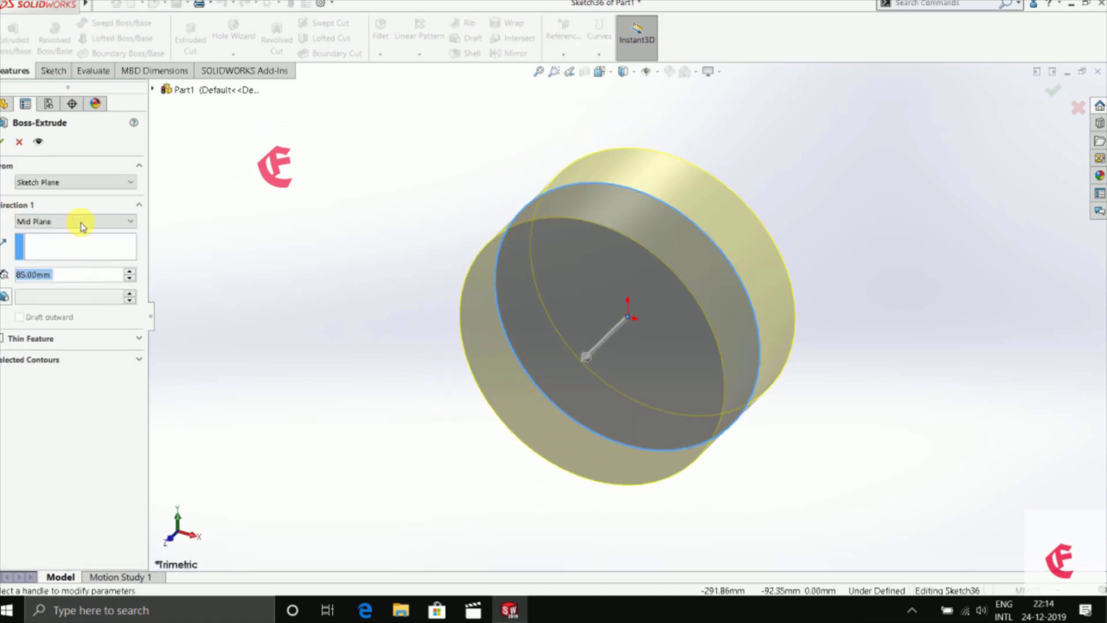
click(3, 143)
click(47, 237)
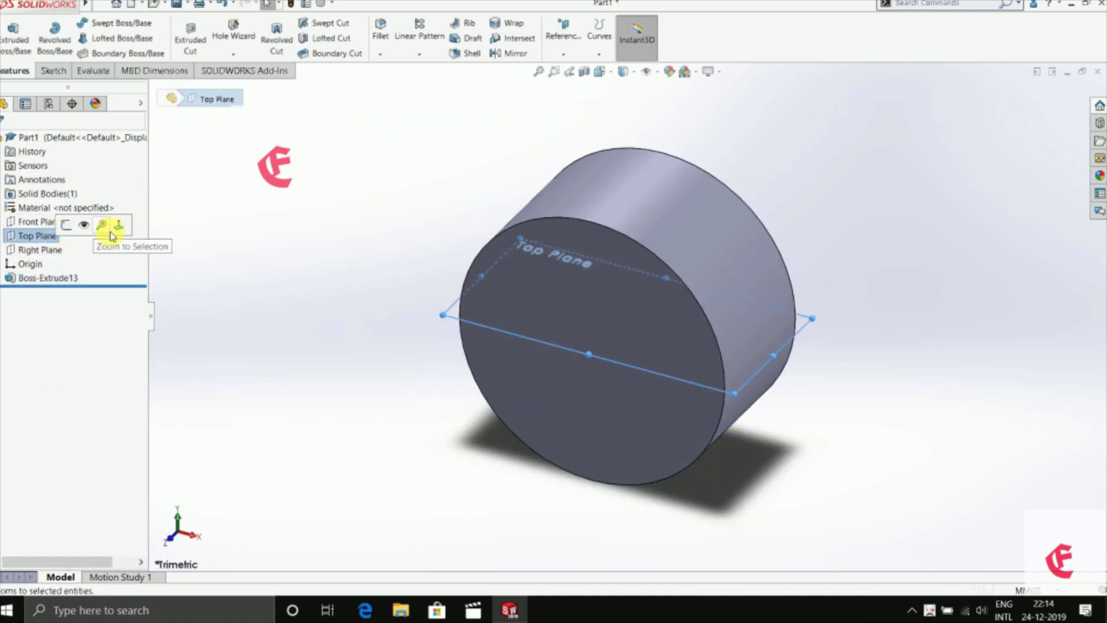
click(100, 226)
click(316, 123)
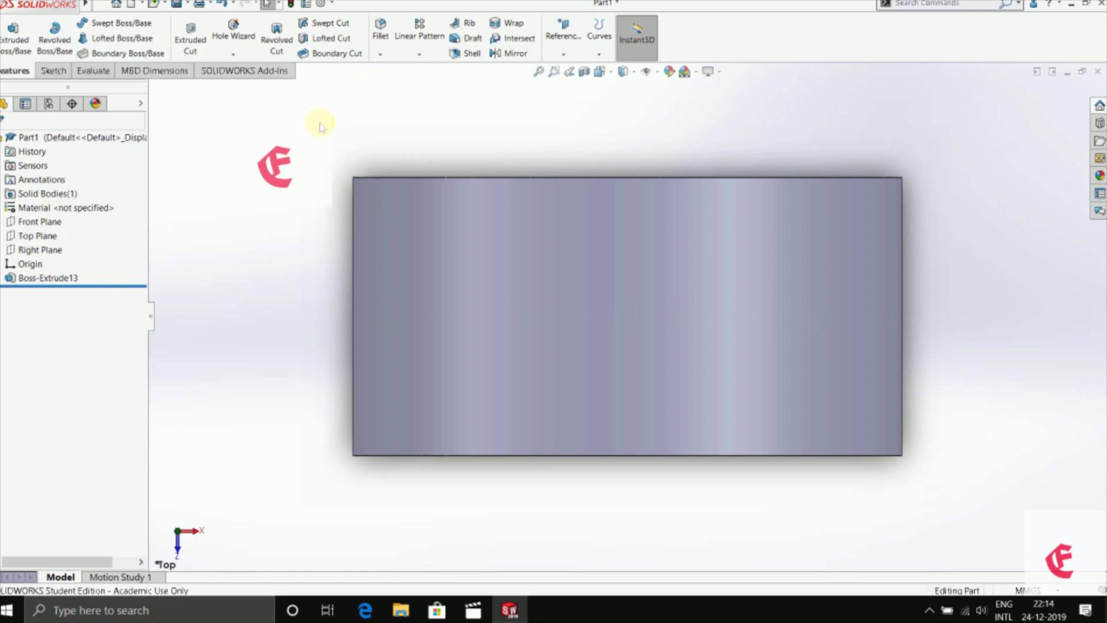
click(53, 71)
click(98, 25)
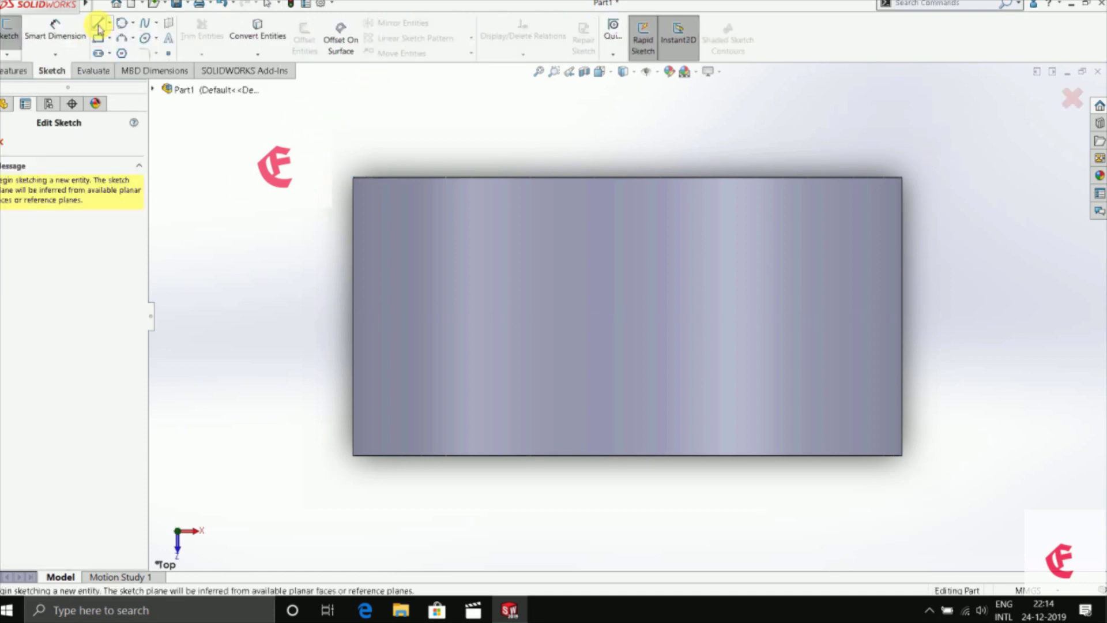
middle_drag(240, 241, 243, 219)
click(1072, 98)
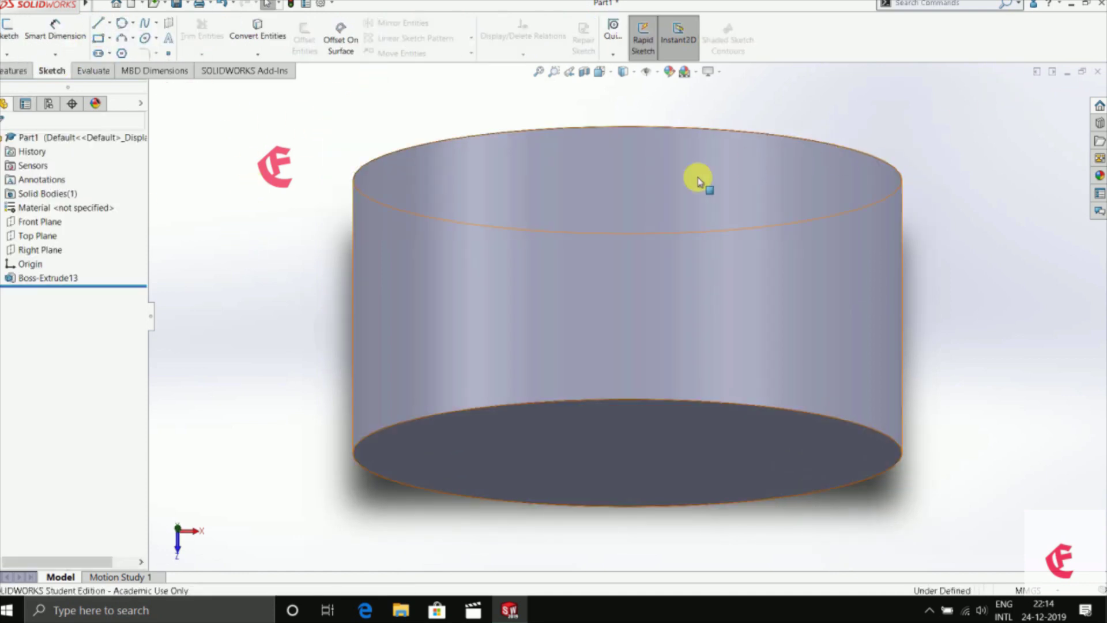
Step: Start a sketch on the Top Plane and draw a slanted line about 74 mm long from the origin past the cylinder's upper edge
click(37, 237)
click(54, 223)
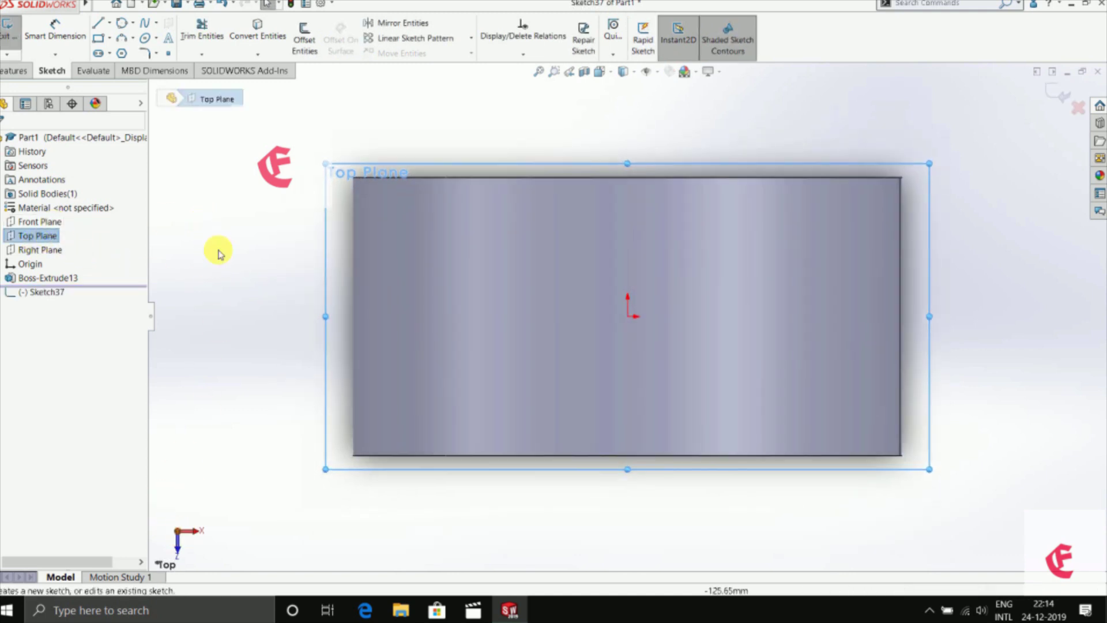
click(100, 24)
click(628, 318)
click(741, 101)
right_click(744, 102)
click(805, 126)
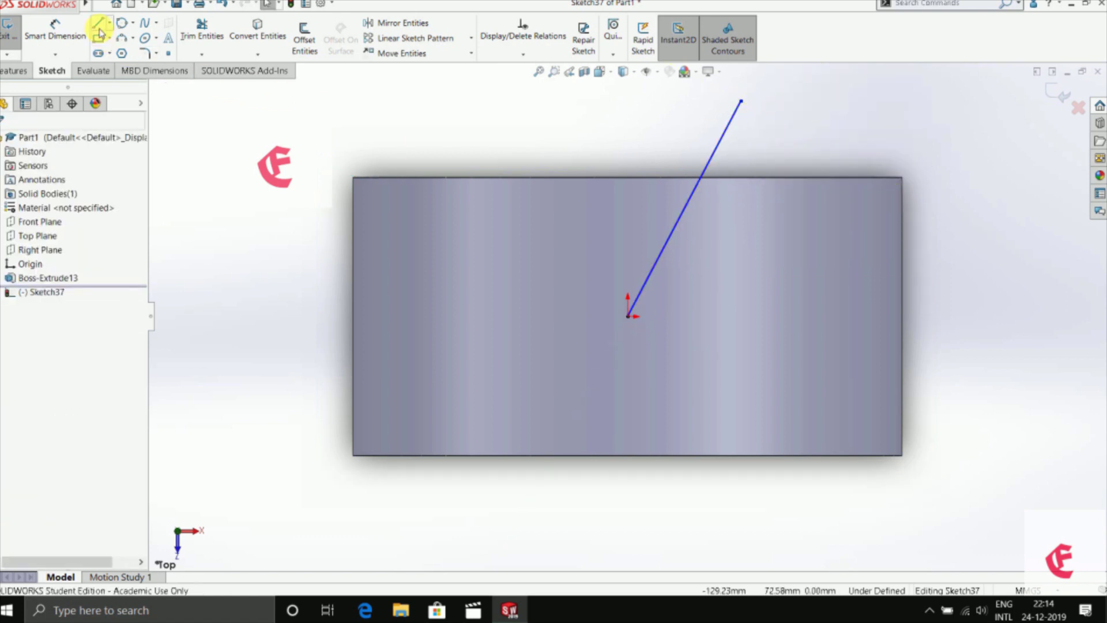
Step: Draw a horizontal centerline from the origin towards the right side of the cylinder
click(121, 23)
click(109, 23)
click(121, 53)
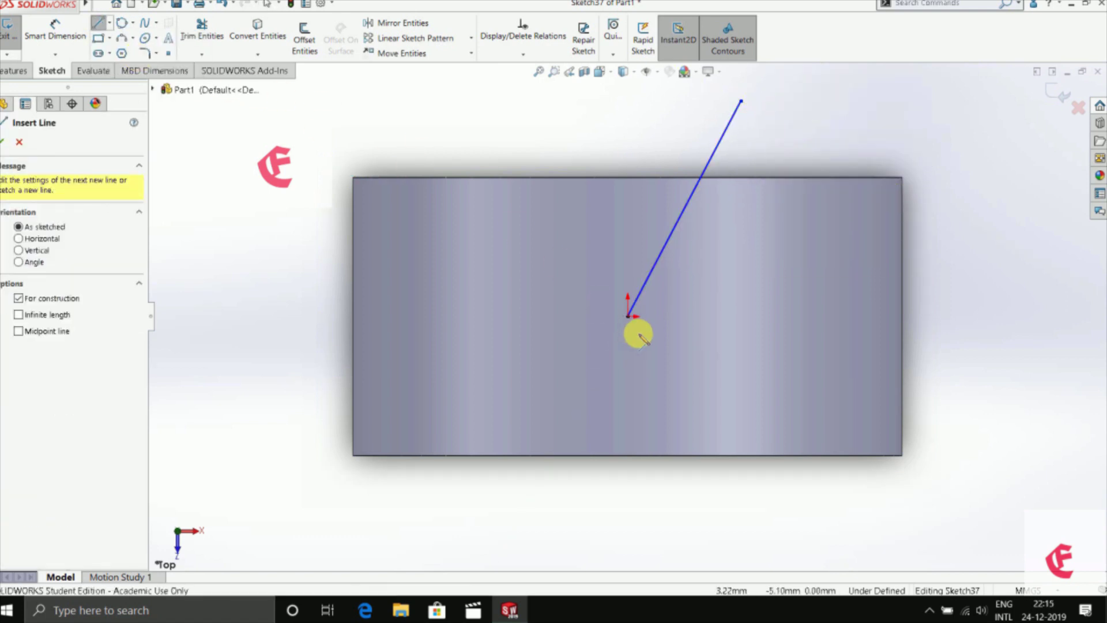
click(629, 316)
double_click(846, 316)
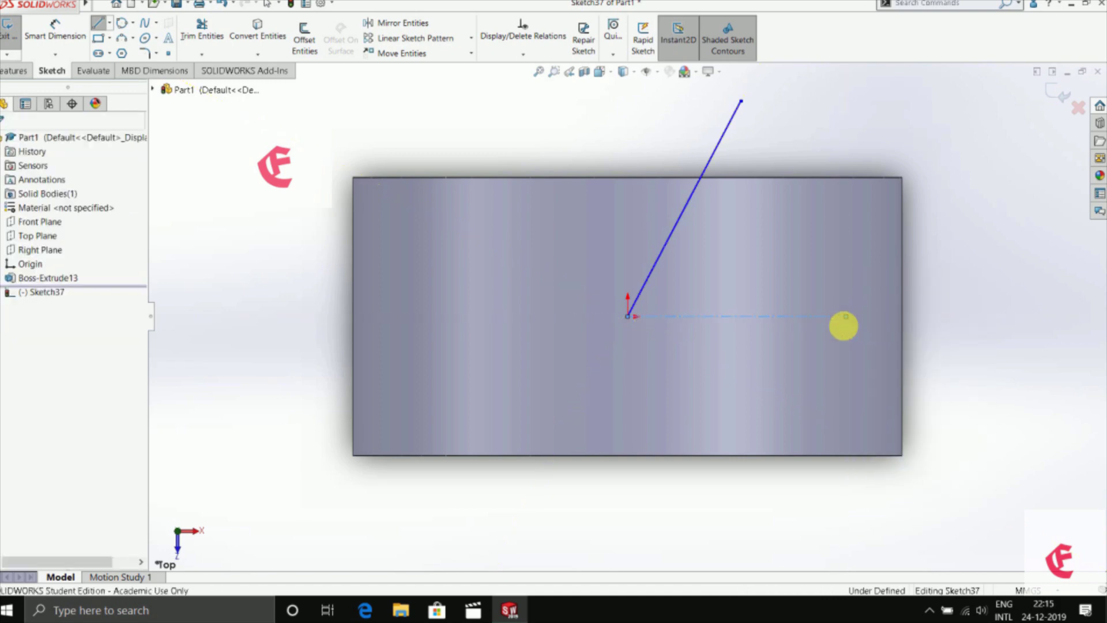
Step: Mirror the slanted line about the horizontal centerline to form a V and close the sketch
click(710, 158)
click(394, 26)
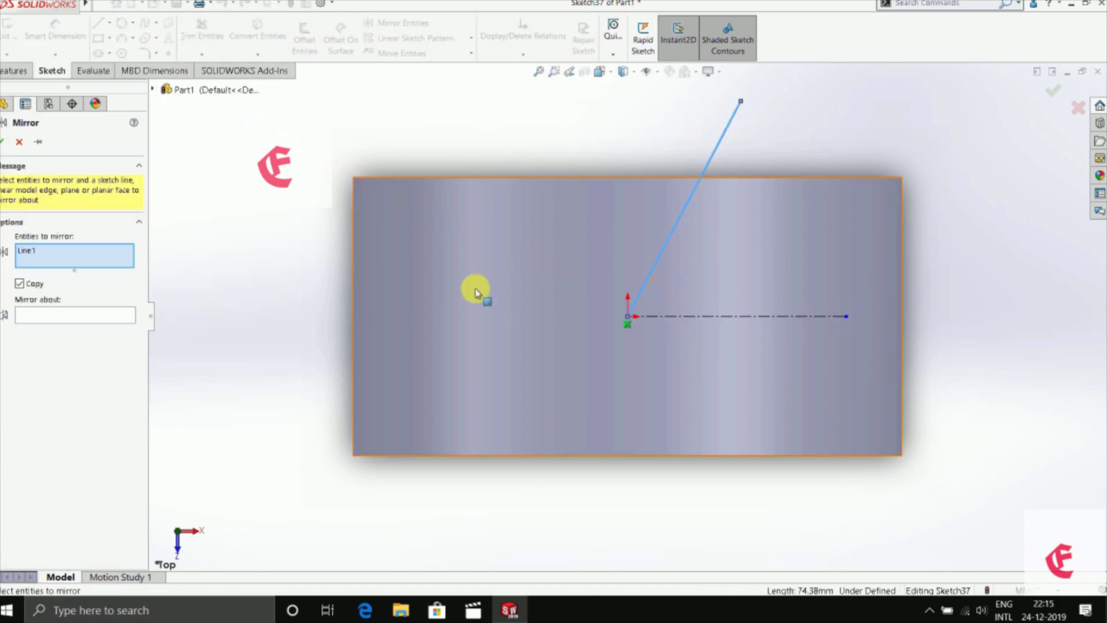
click(131, 314)
click(734, 316)
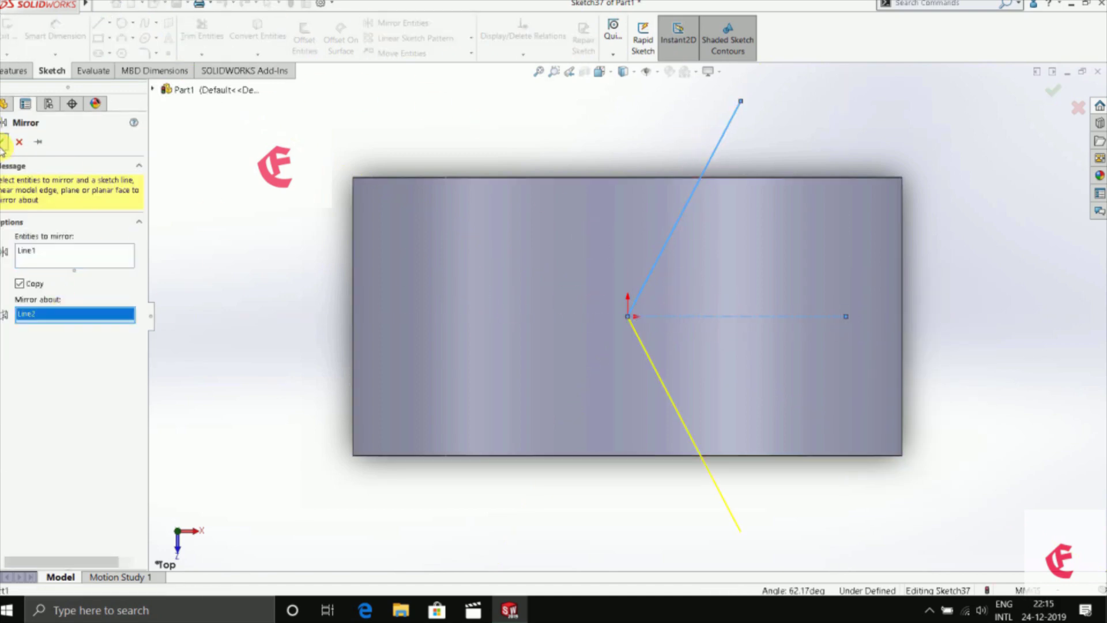
click(4, 142)
click(1053, 91)
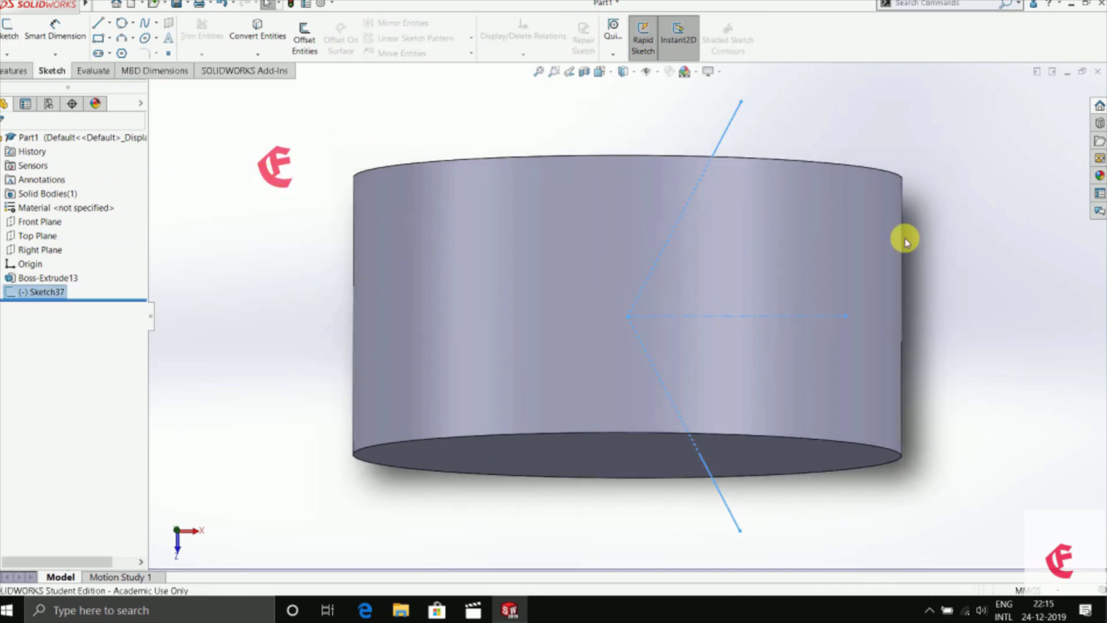
Step: Fillet the cylinder's outer rims by selecting the front flat face and the rear circular edge
click(635, 396)
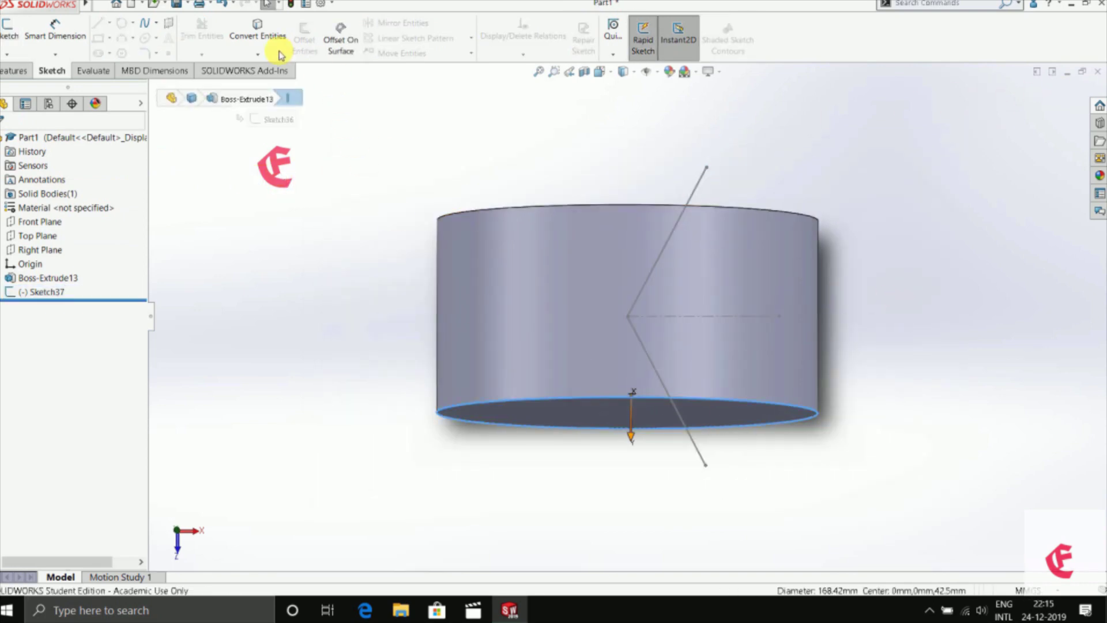
click(16, 71)
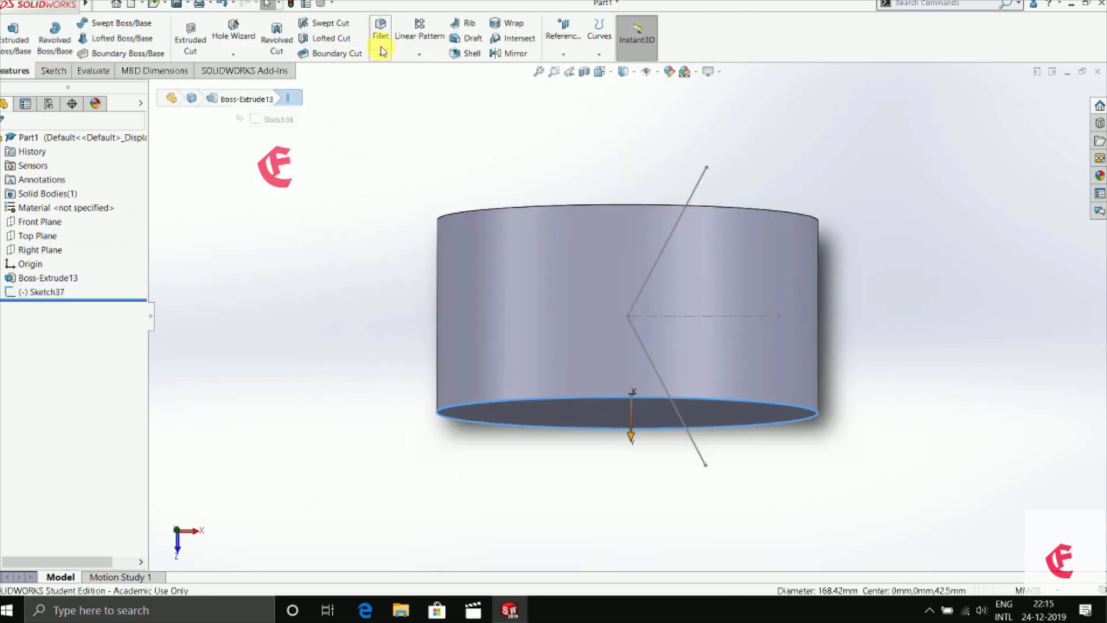
click(586, 208)
click(6, 144)
Step: Start a sketch on the Right Plane, draw a three-point arc of about 21 mm radius around the wheel's upper-left rounded corner, and close the sketch
middle_drag(255, 250, 264, 219)
click(34, 252)
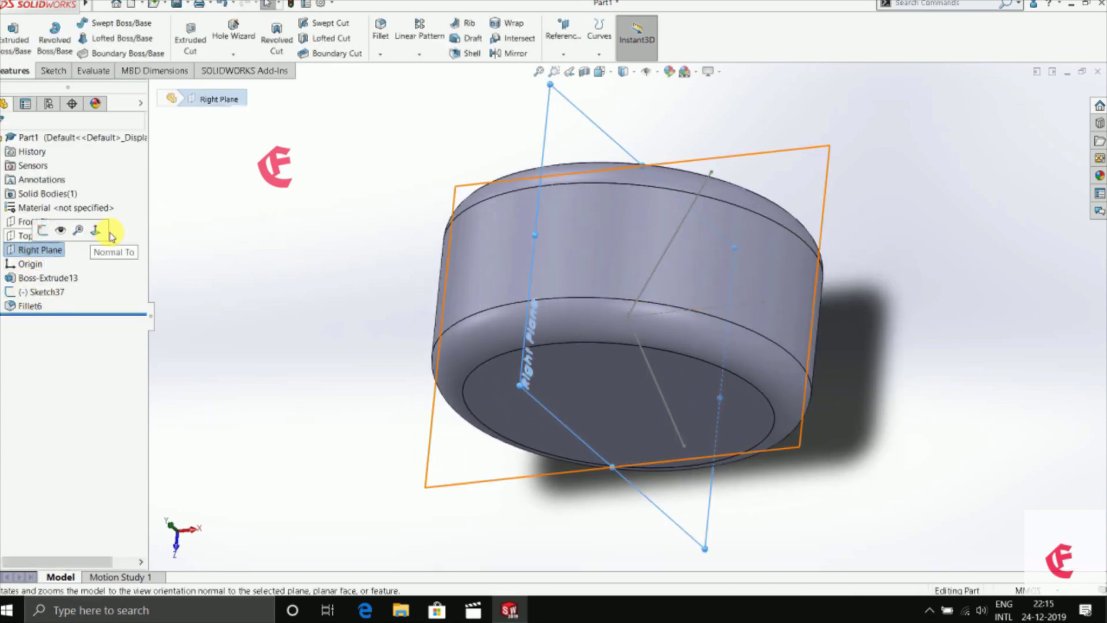
click(53, 230)
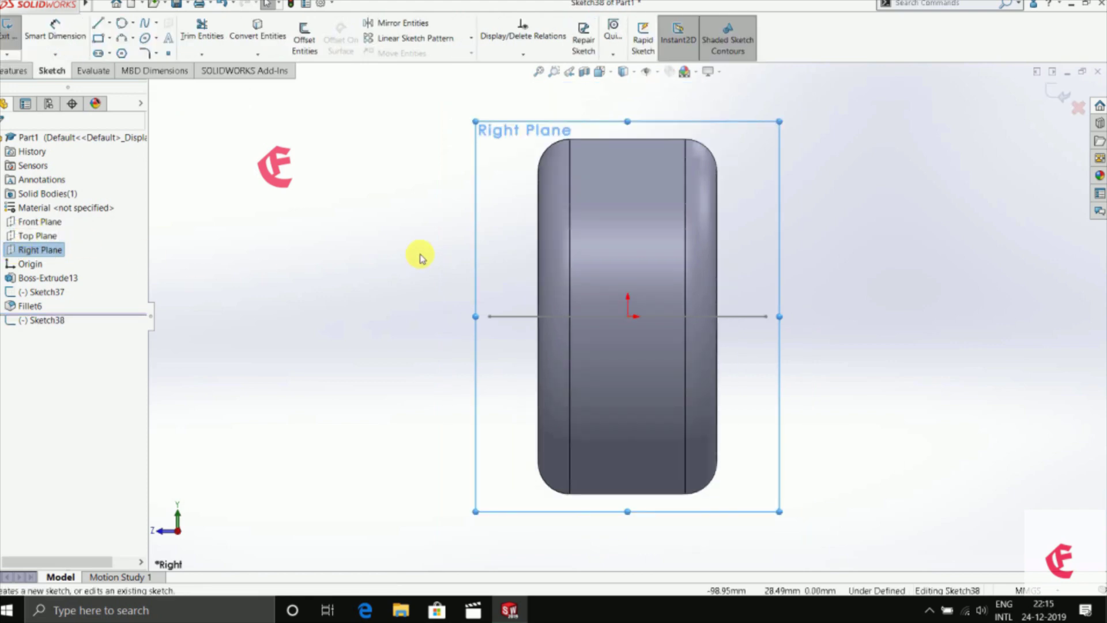
click(120, 40)
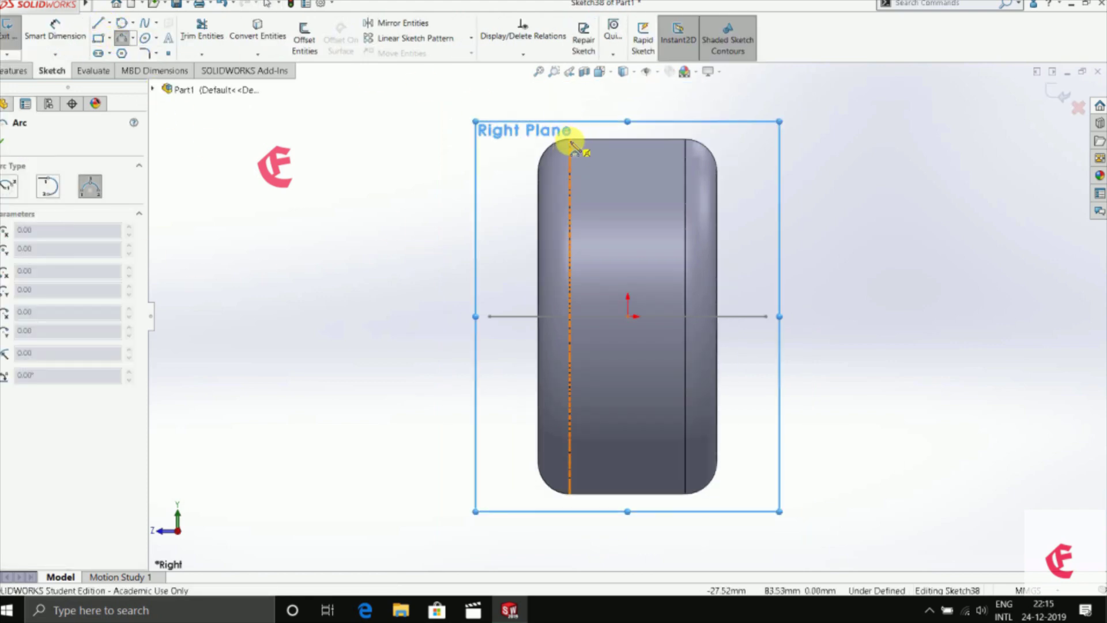
click(570, 140)
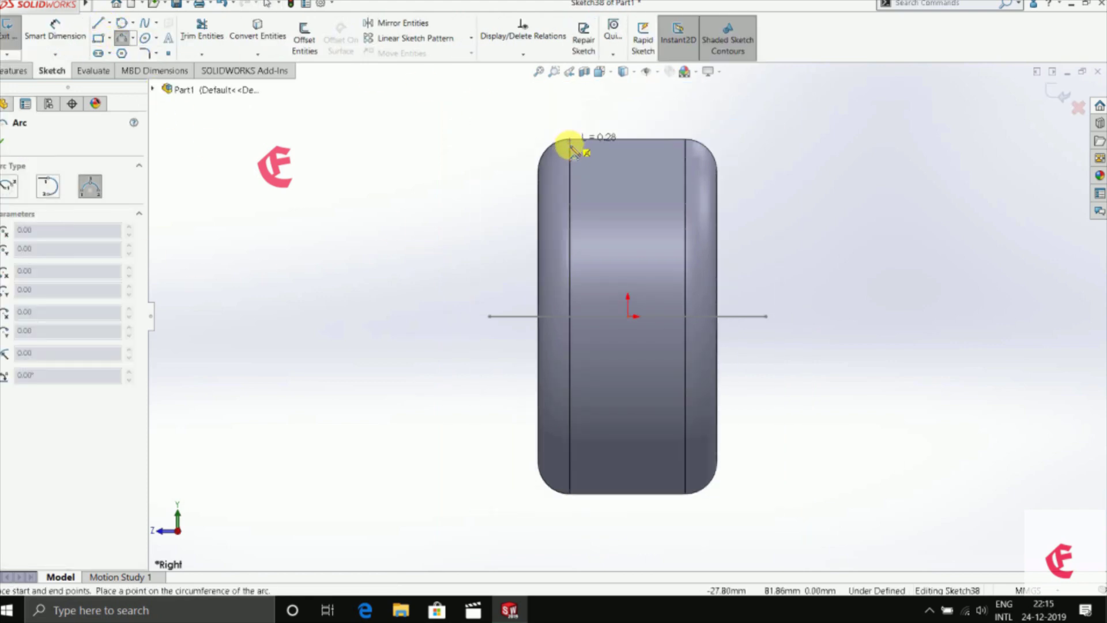
click(534, 174)
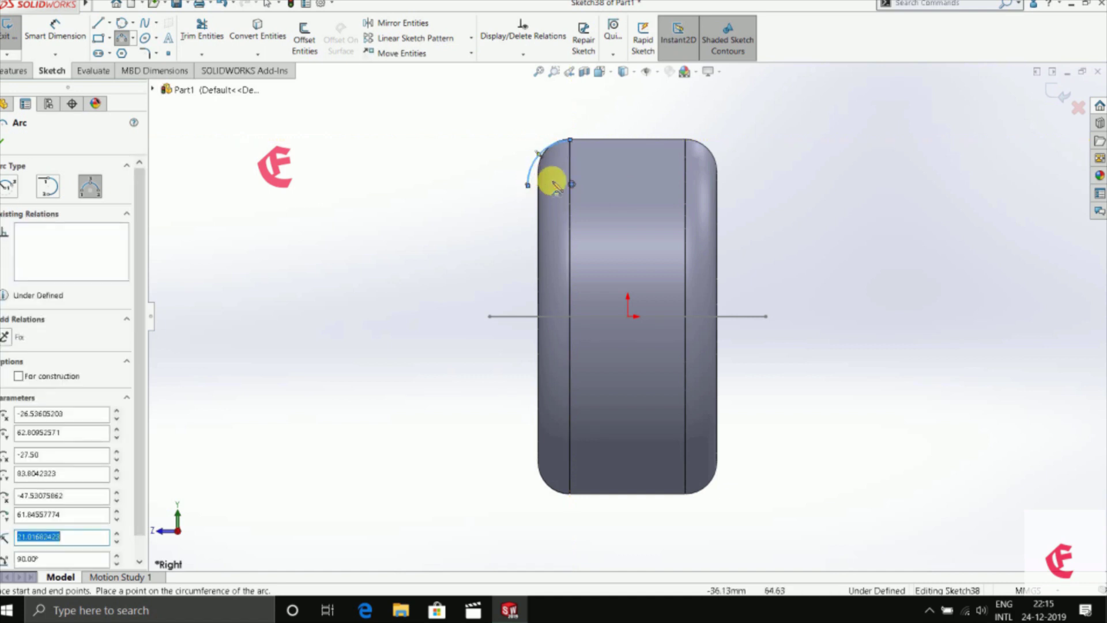
click(1054, 91)
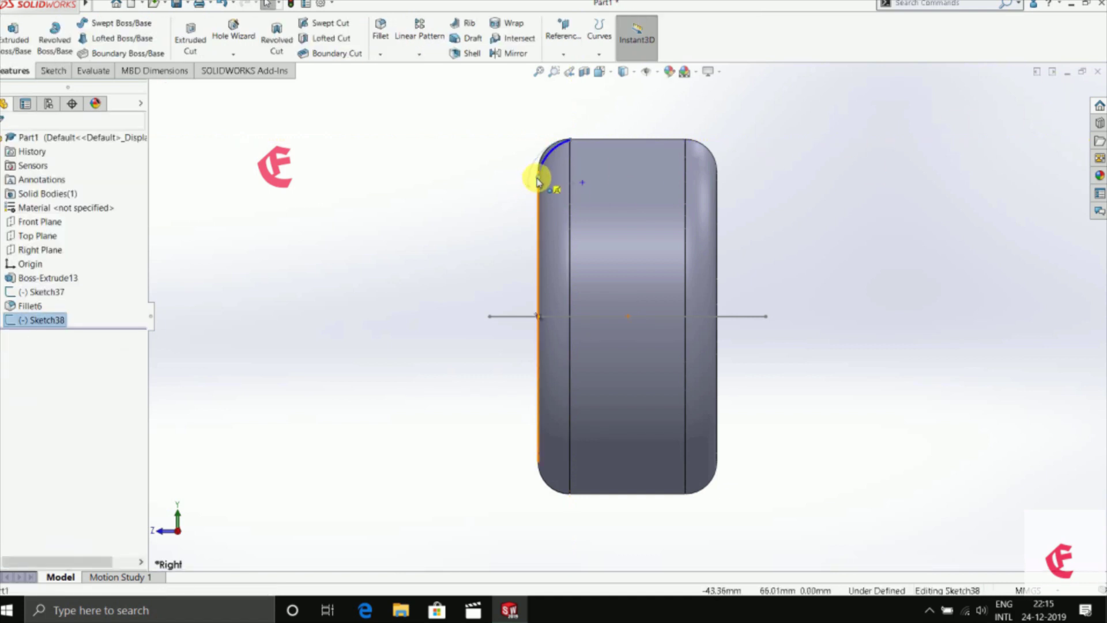
Step: Reopen the arc sketch and draw a horizontal line along the wheel's top edge from the arc's end to the other fillet boundary
click(755, 166)
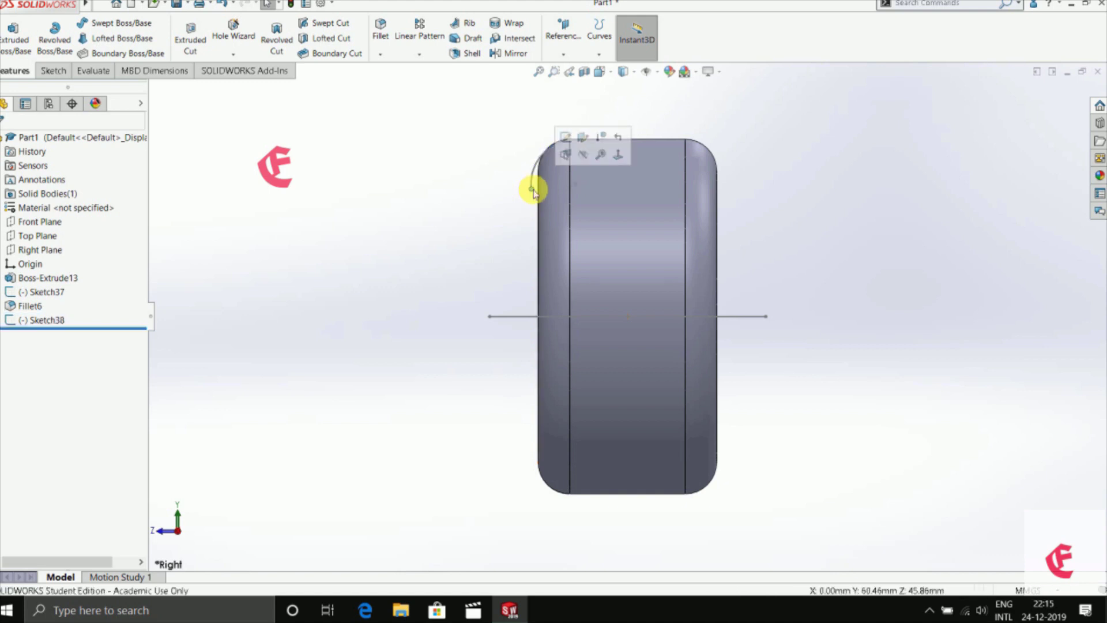
double_click(532, 176)
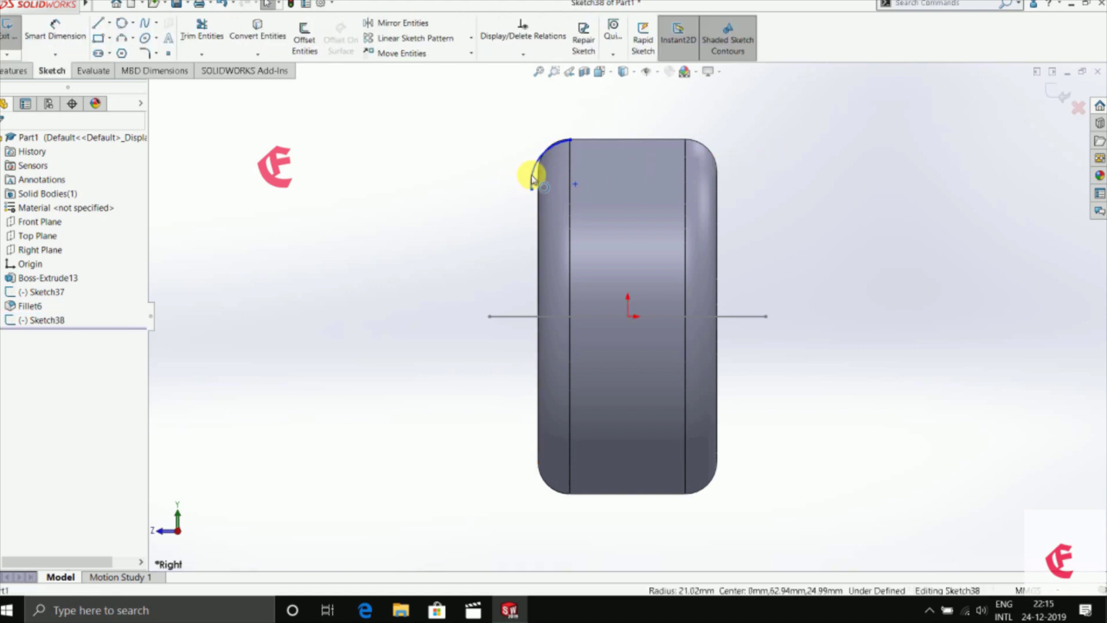
click(96, 26)
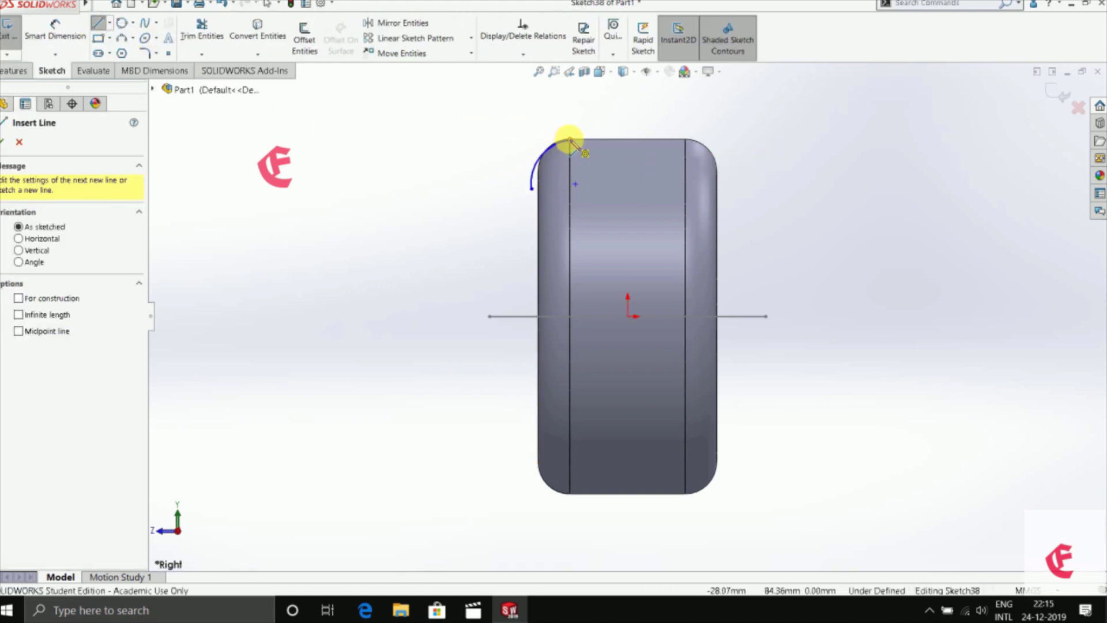
click(570, 140)
click(686, 141)
right_click(741, 104)
click(761, 153)
Step: Draw a vertical centerline downward from the midpoint of the top line
click(109, 23)
click(118, 56)
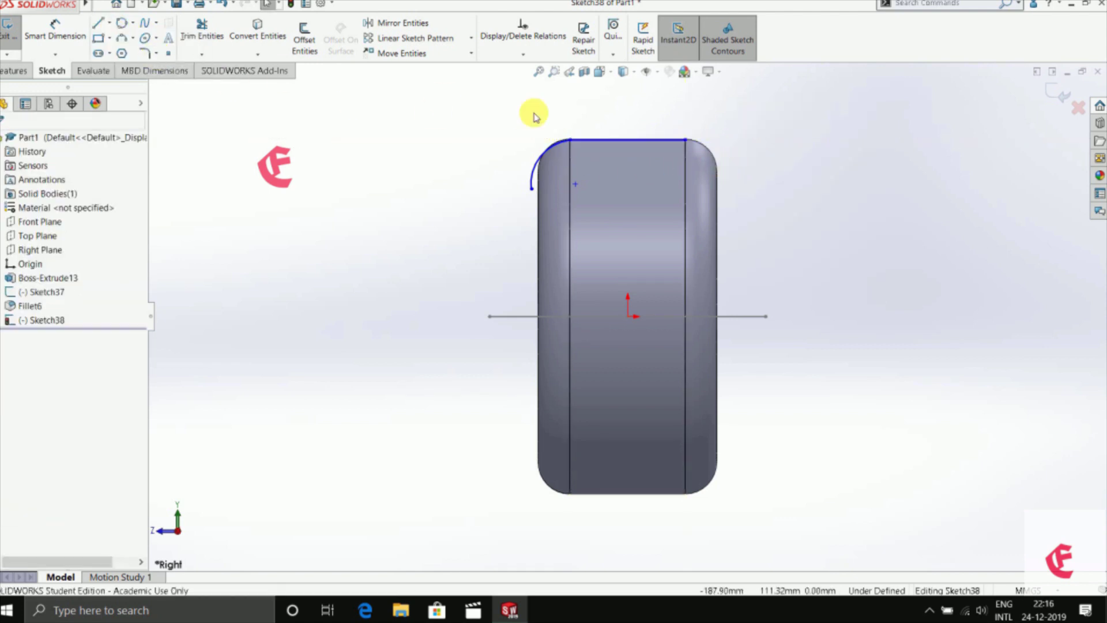
click(629, 140)
double_click(628, 224)
key(Escape)
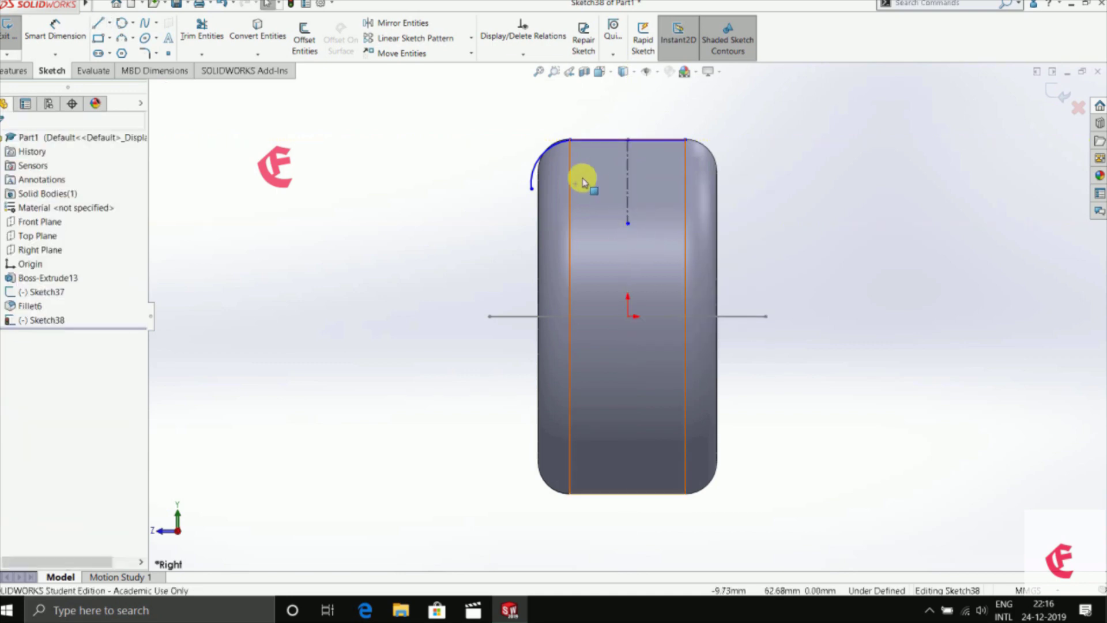
Step: Mirror the corner arc about the vertical centerline onto the wheel's other rounded corner
click(535, 155)
click(402, 23)
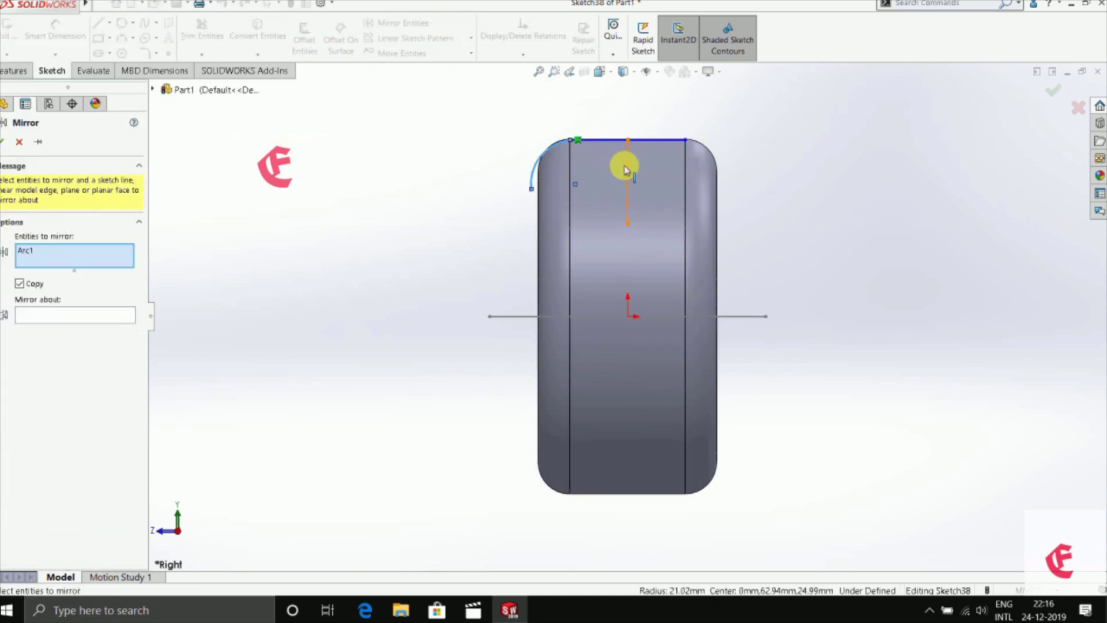
click(627, 172)
click(115, 327)
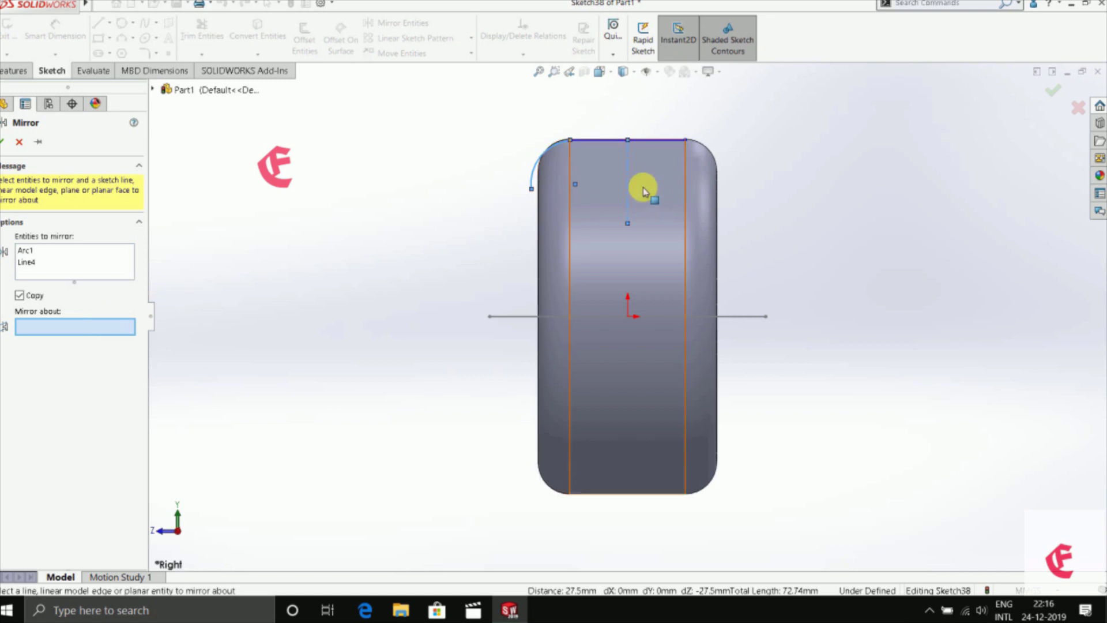
click(628, 185)
click(2, 142)
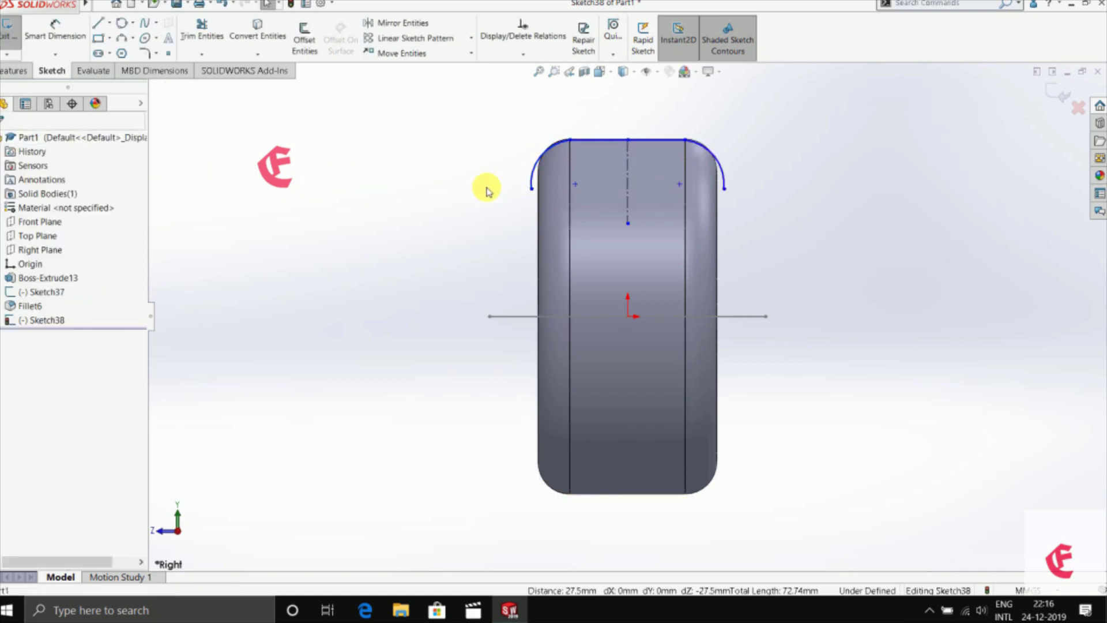
Step: Close the sketch and create a Sketch on Sketch projected curve from the arc profile sketch and the V-shaped sketch
key(ctrl+b)
click(599, 44)
click(619, 84)
click(550, 166)
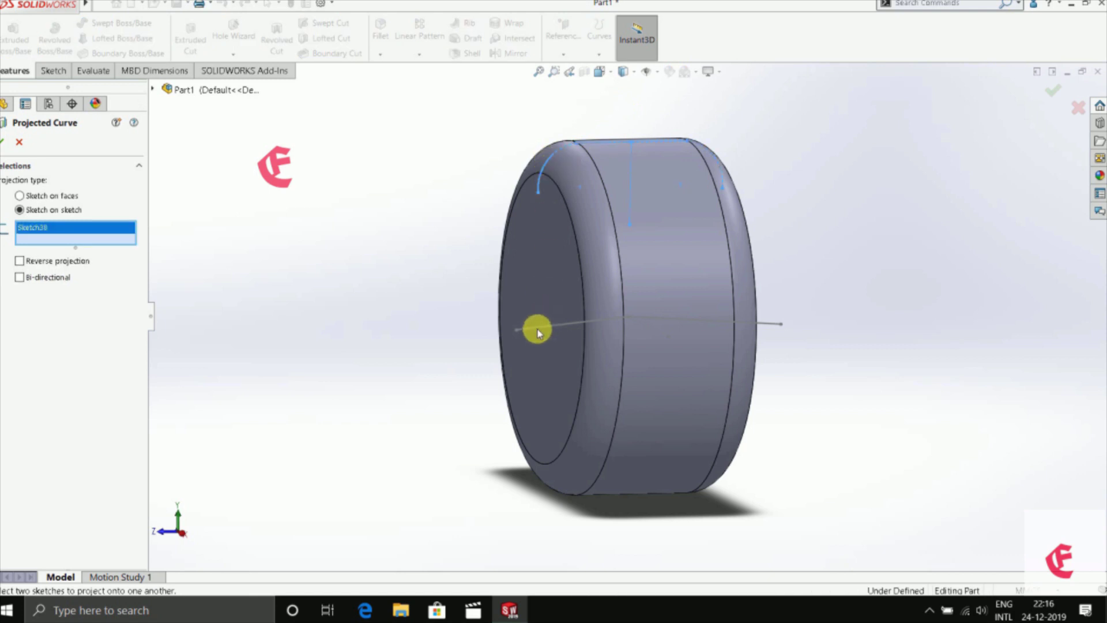
click(537, 331)
click(3, 142)
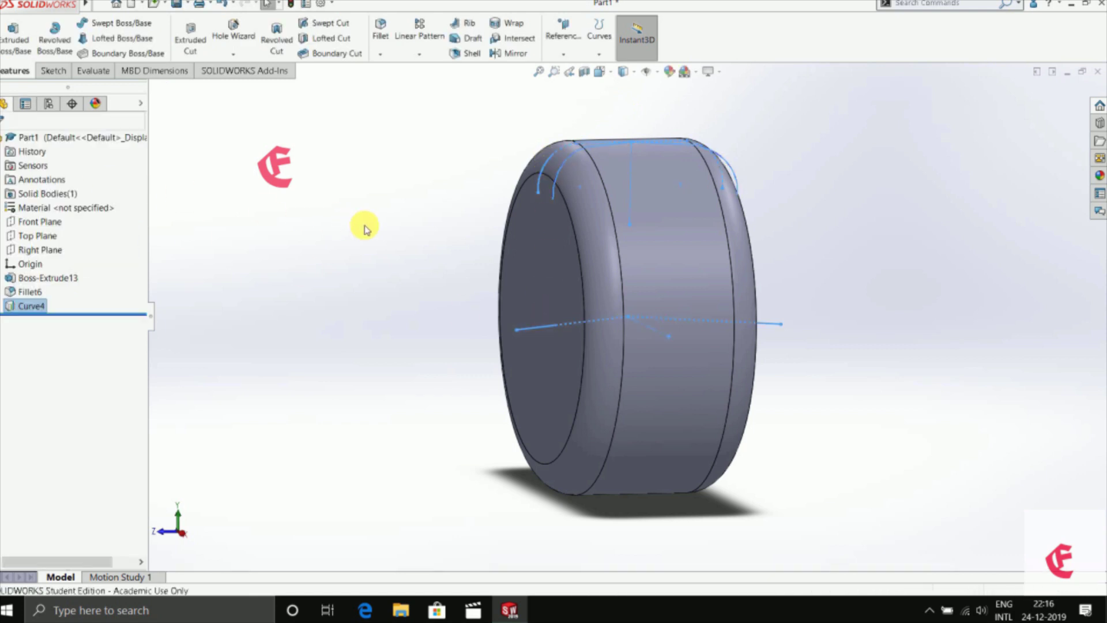
Step: Start a sketch on the Front Plane and draw a center rectangle about 10 by 9 mm centered on the wheel's top edge
middle_drag(363, 223, 364, 279)
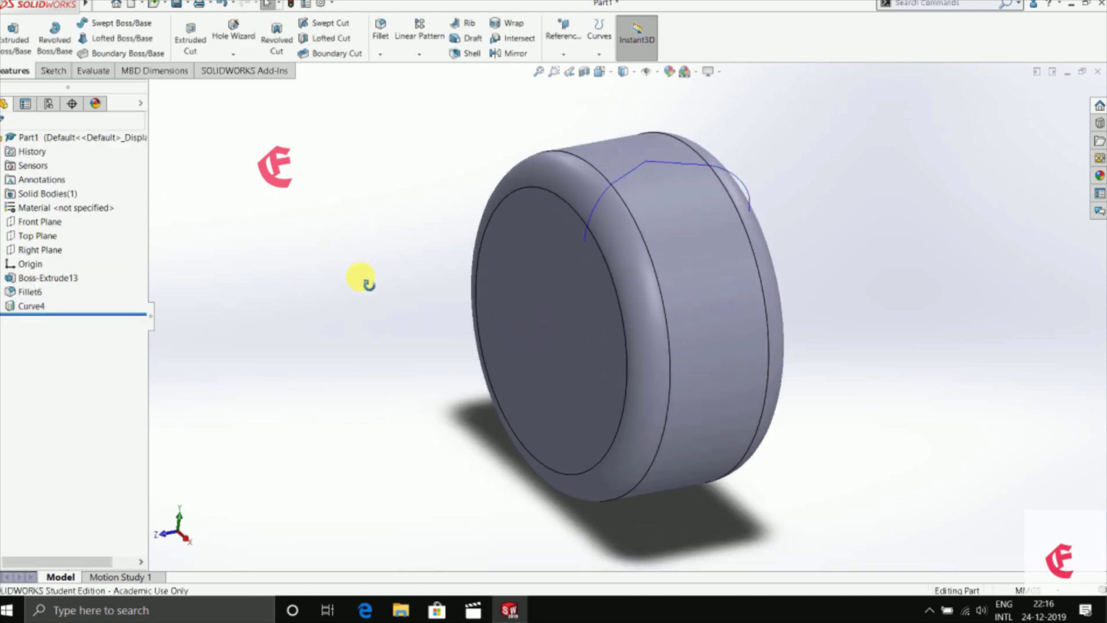
click(39, 221)
click(48, 207)
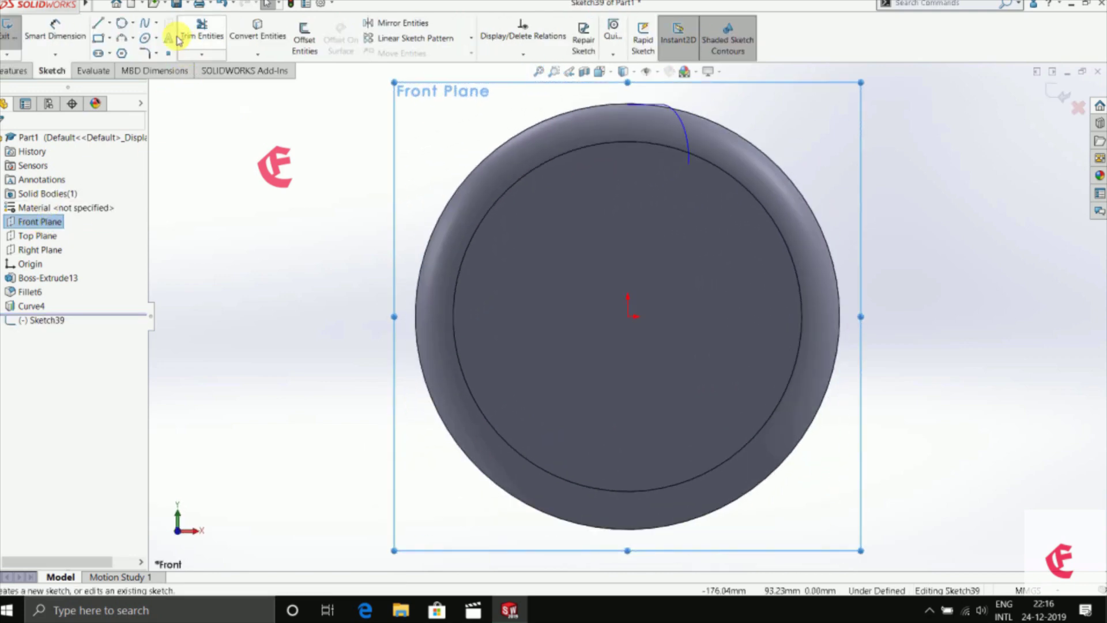
click(99, 39)
key(f)
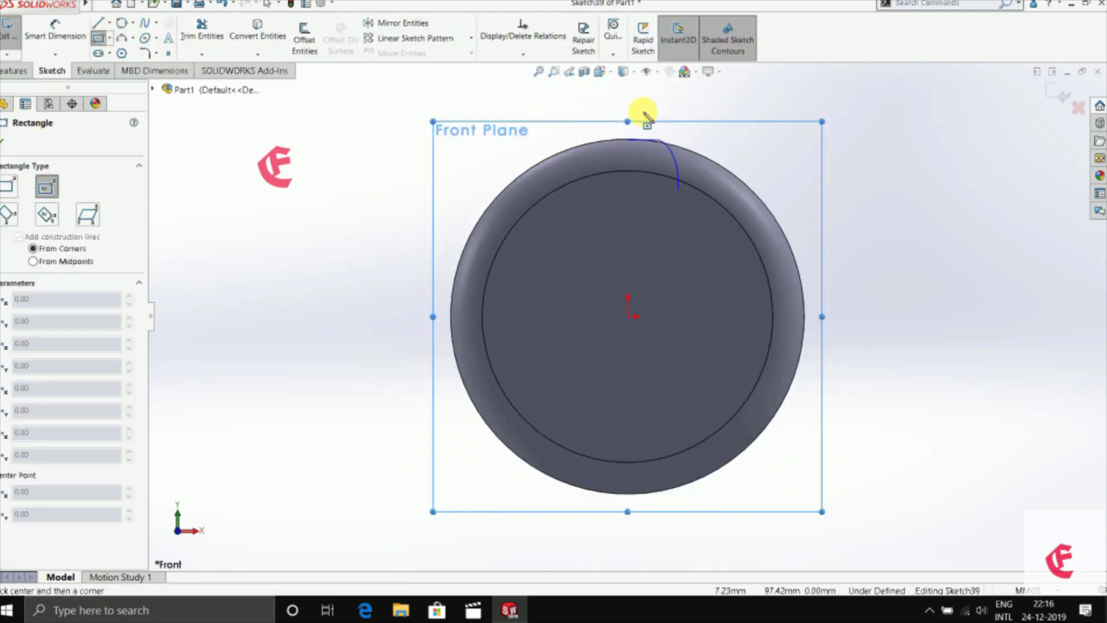
click(629, 140)
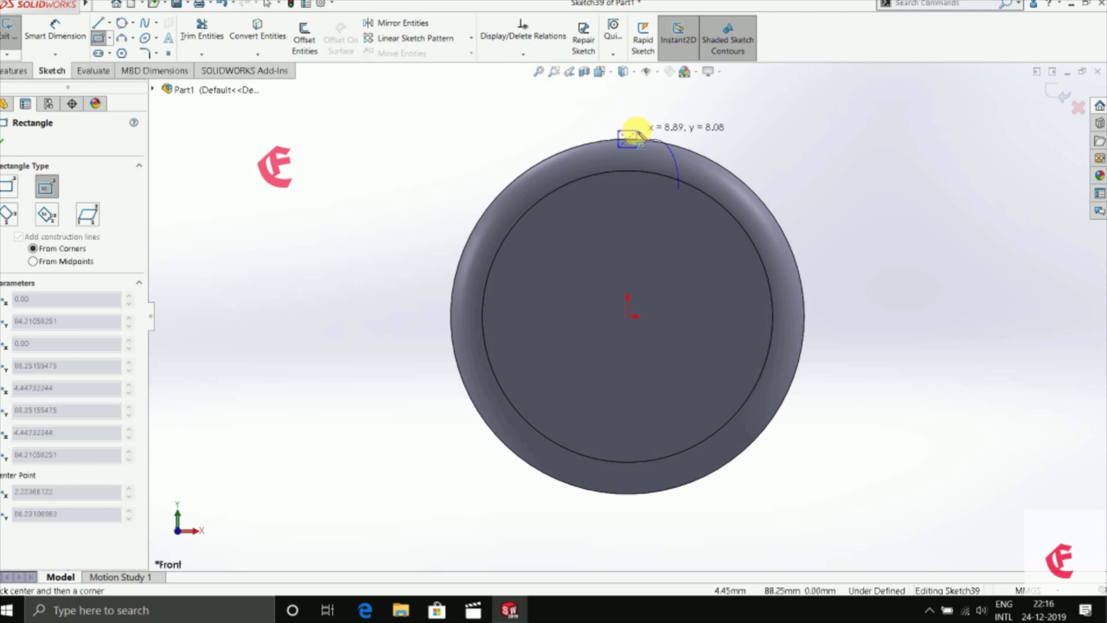
click(639, 130)
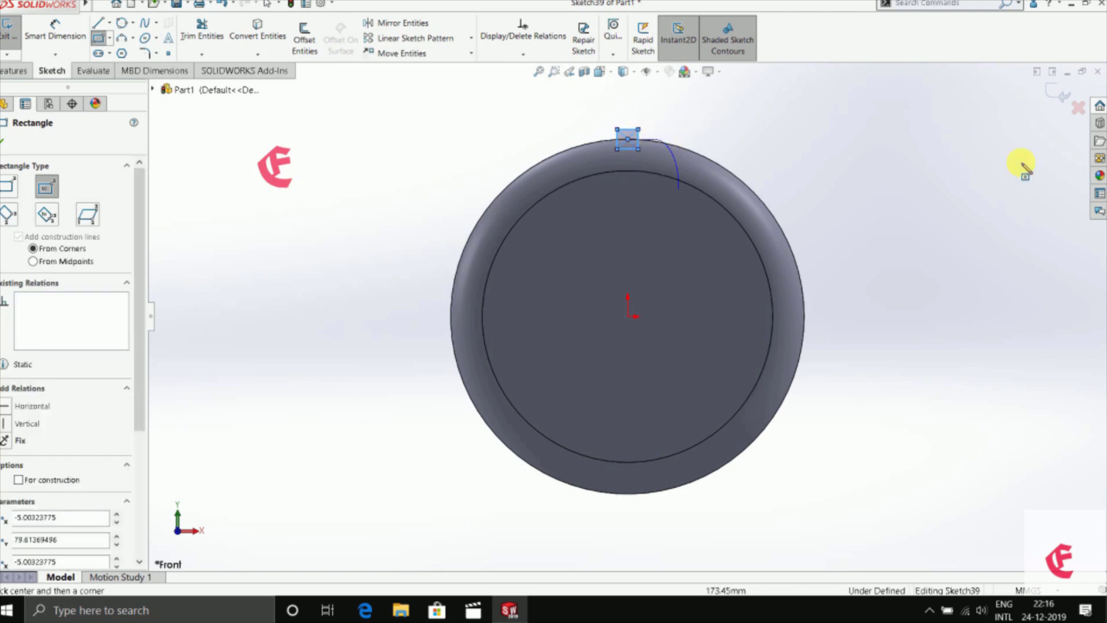
Step: Close the rectangle sketch on the Front Plane
click(1059, 92)
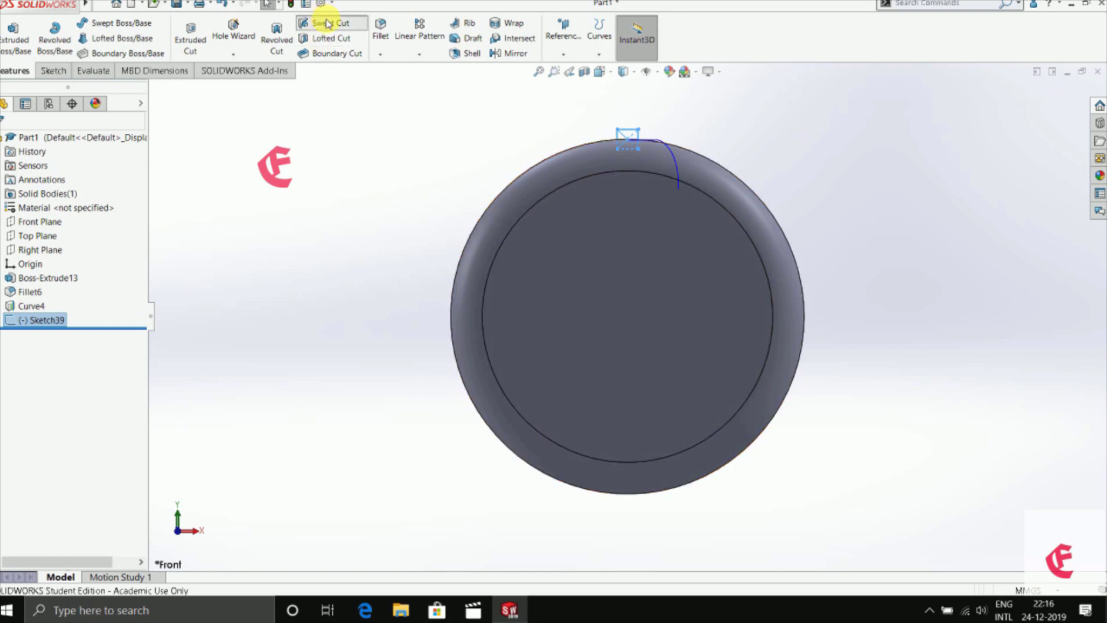
Step: Create a swept cut of the rectangle sketch along one side of the projected curve
click(327, 23)
middle_drag(626, 131, 668, 217)
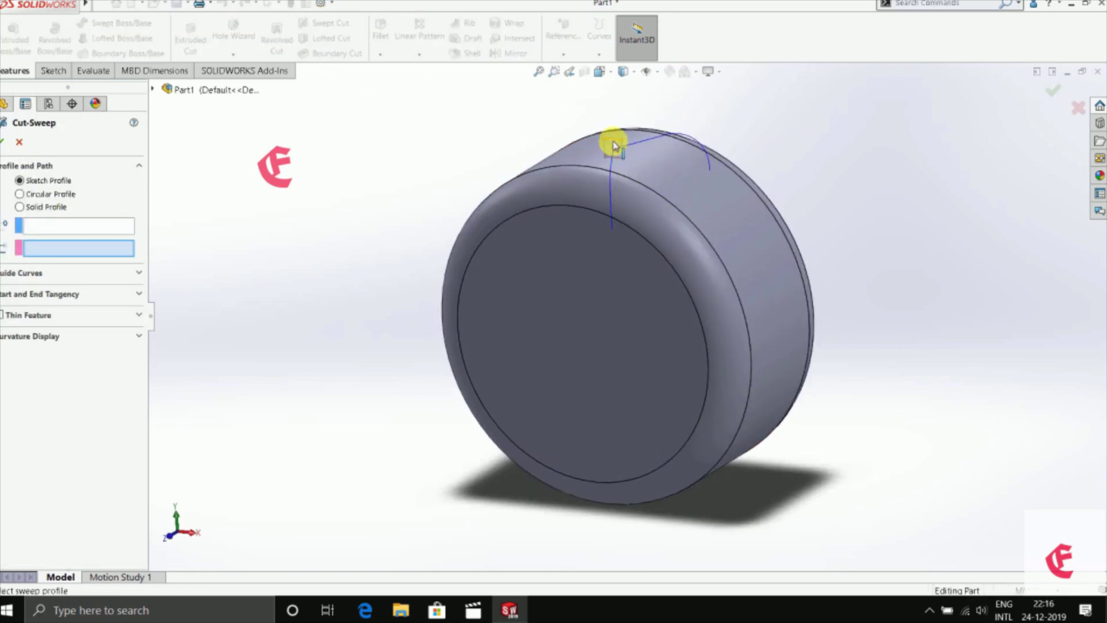
click(612, 164)
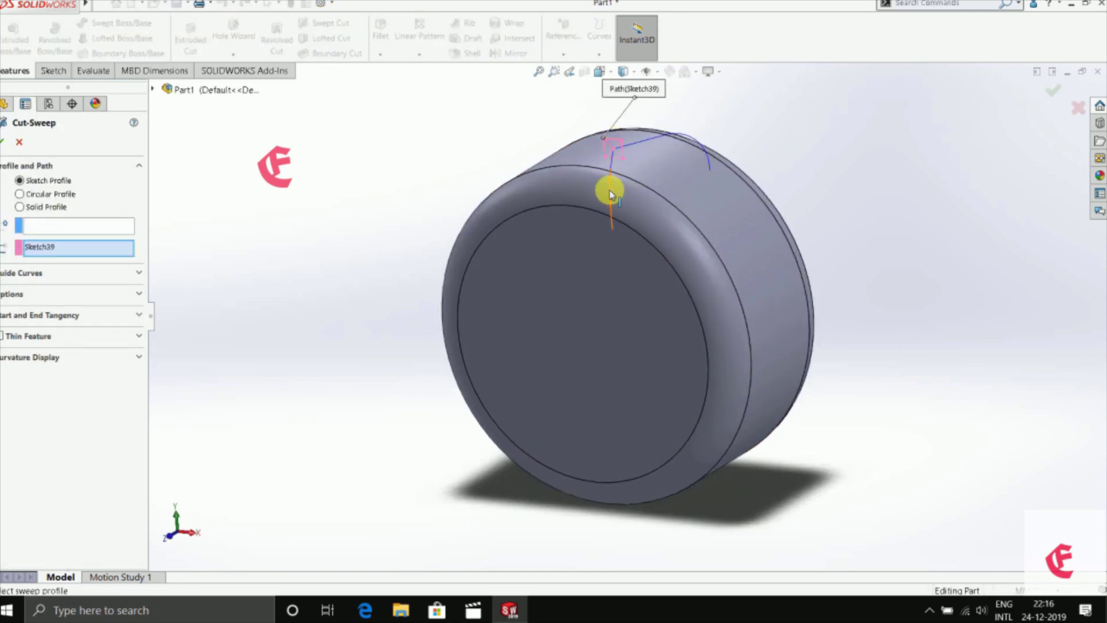
click(106, 233)
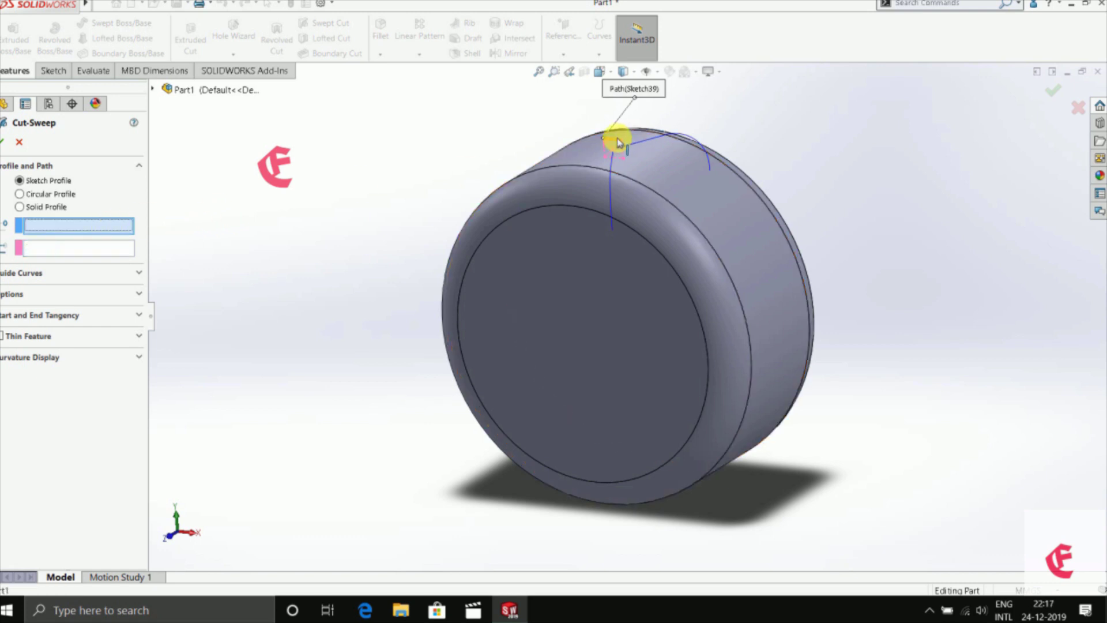
click(616, 141)
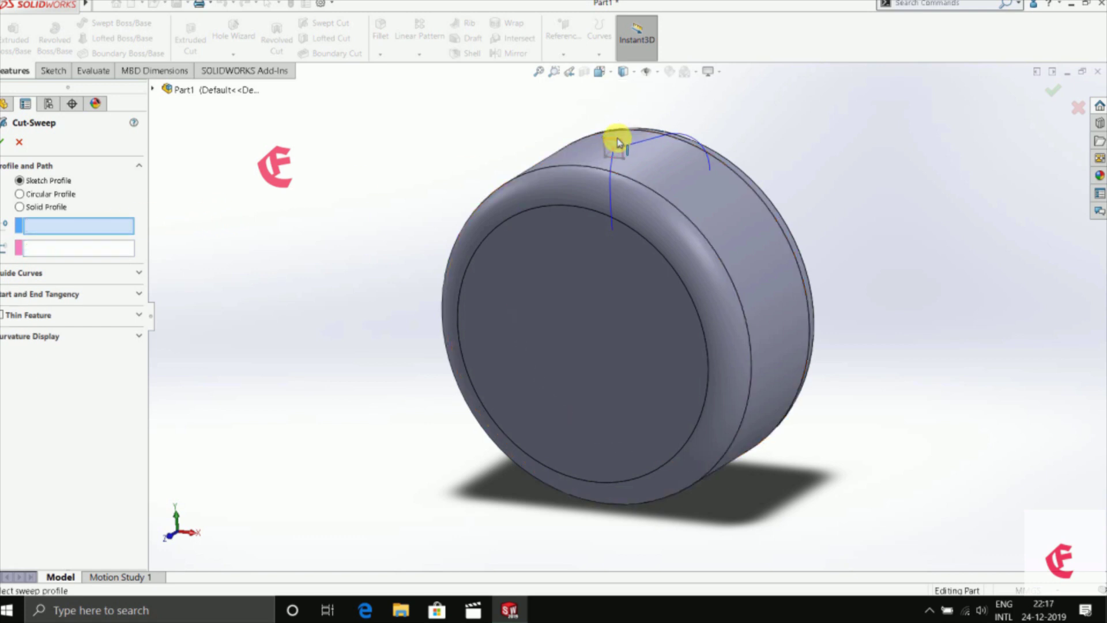
click(611, 195)
click(3, 142)
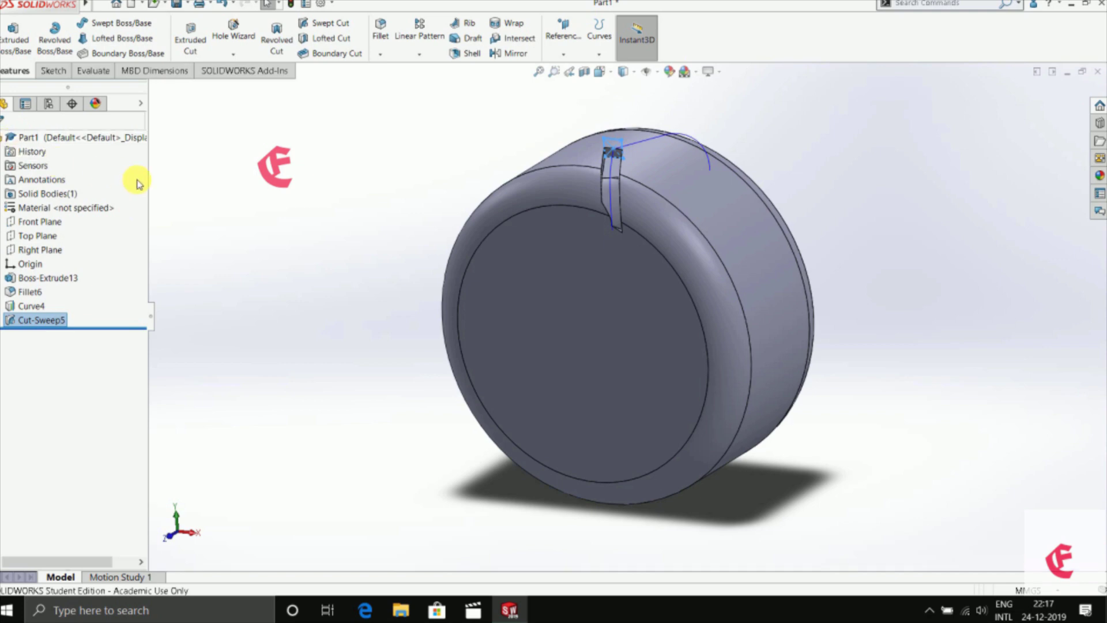
Step: Try a swept cut using the groove's end face as profile and the other side of the projected curve as path
click(327, 23)
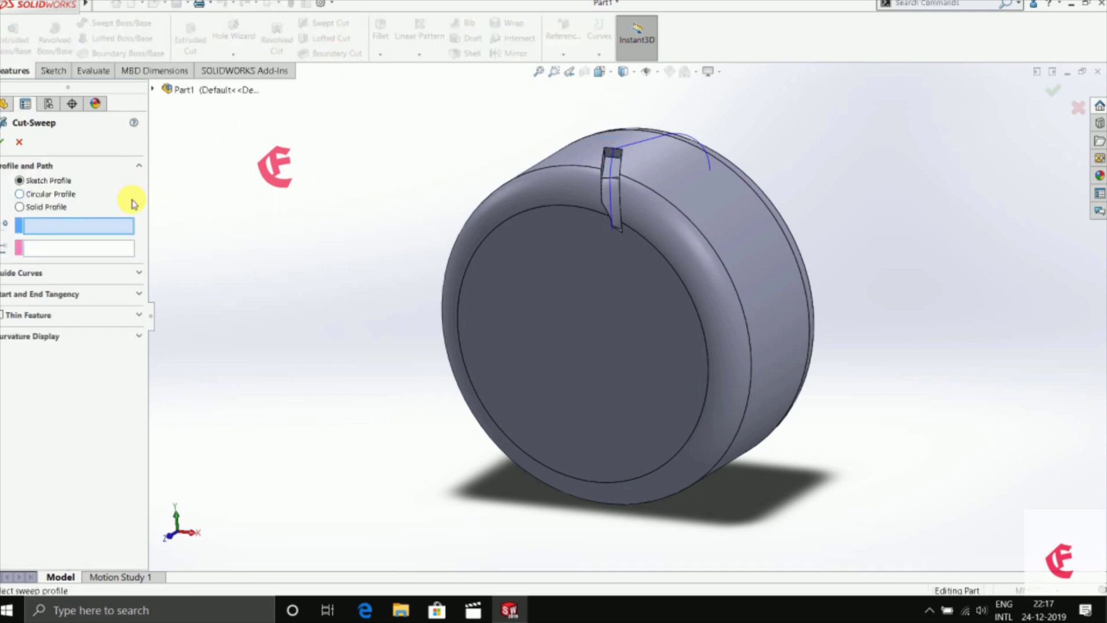
click(617, 159)
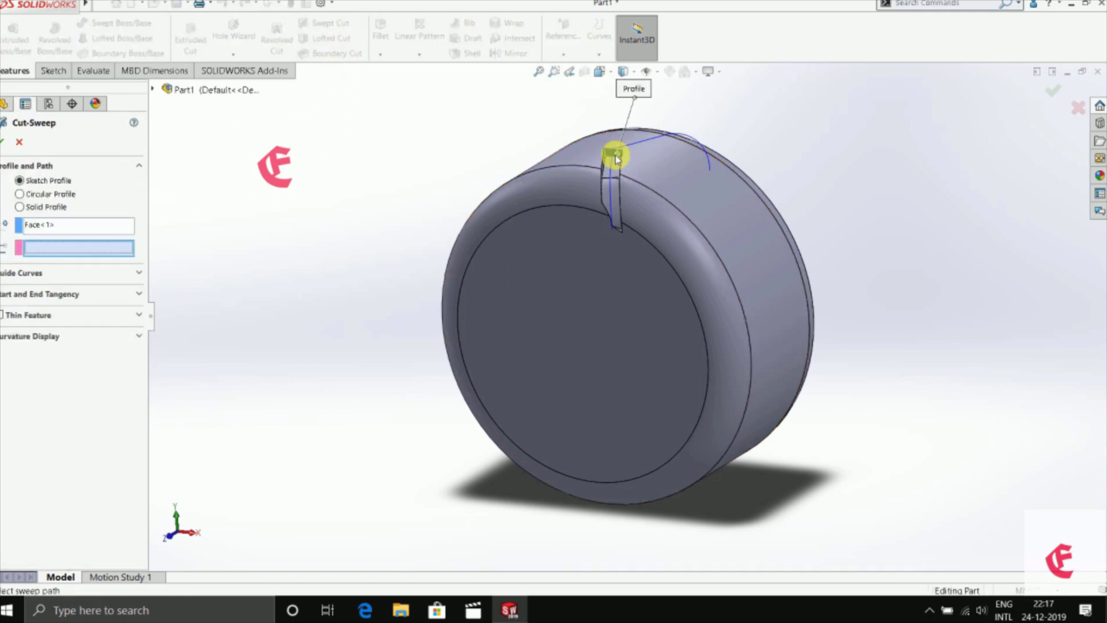
click(644, 149)
click(73, 271)
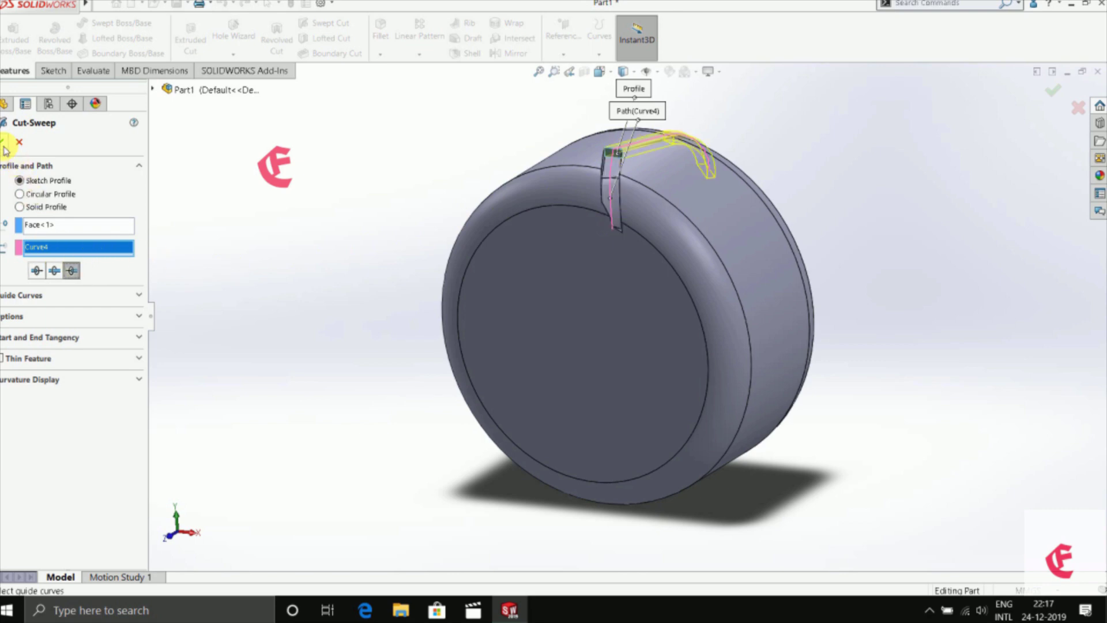
middle_drag(289, 222, 329, 227)
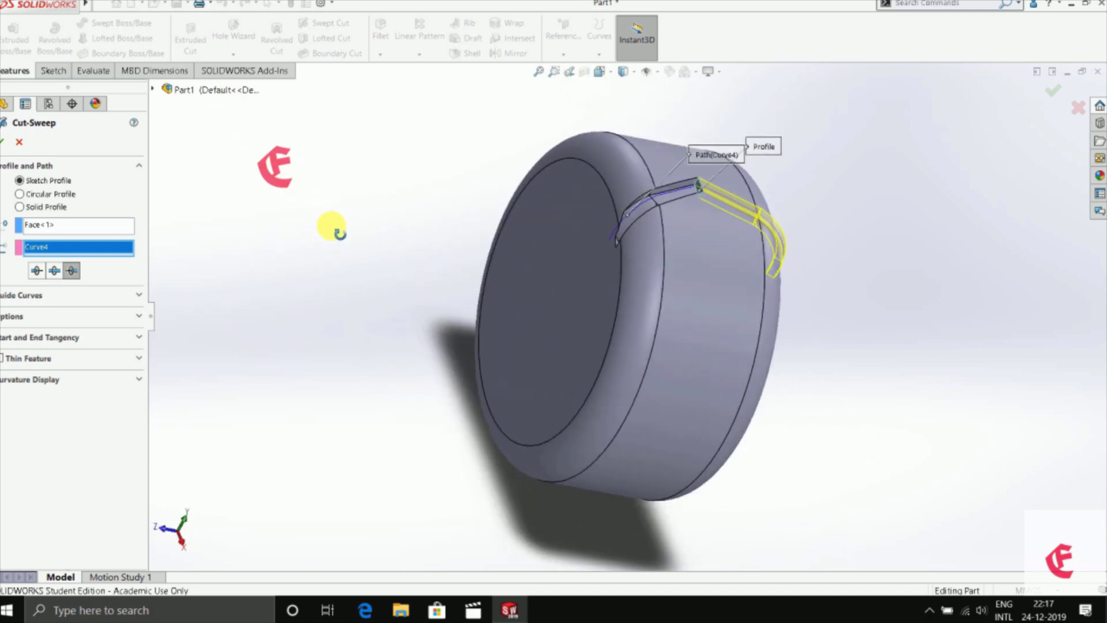
click(22, 207)
click(21, 326)
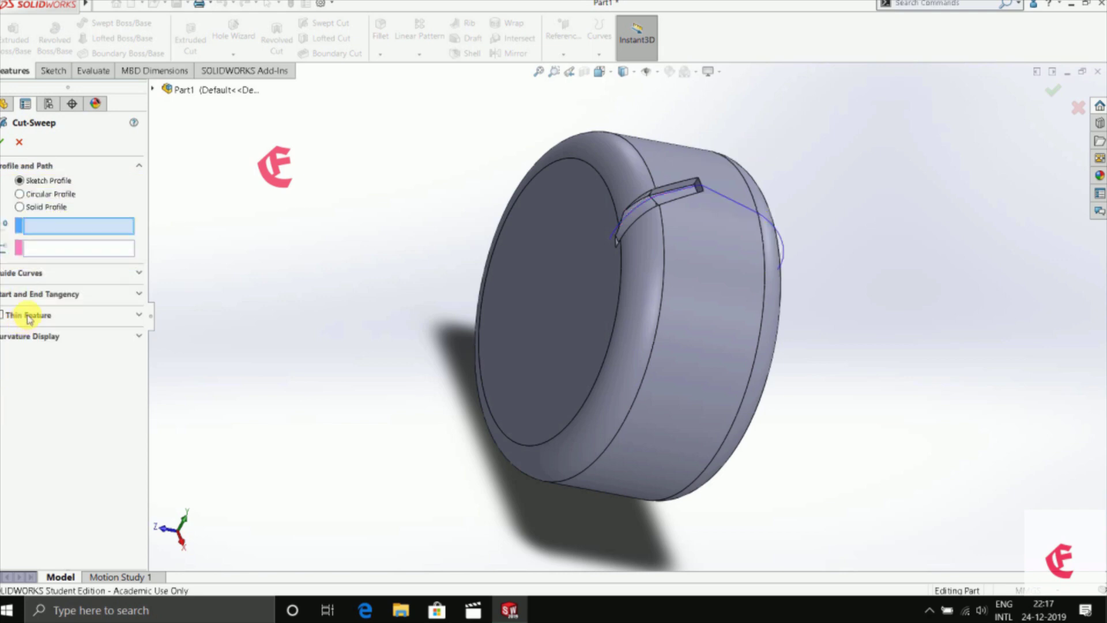
Step: Retry the swept cut from the groove's end face along the projected curve, directed toward the uncut side
click(91, 230)
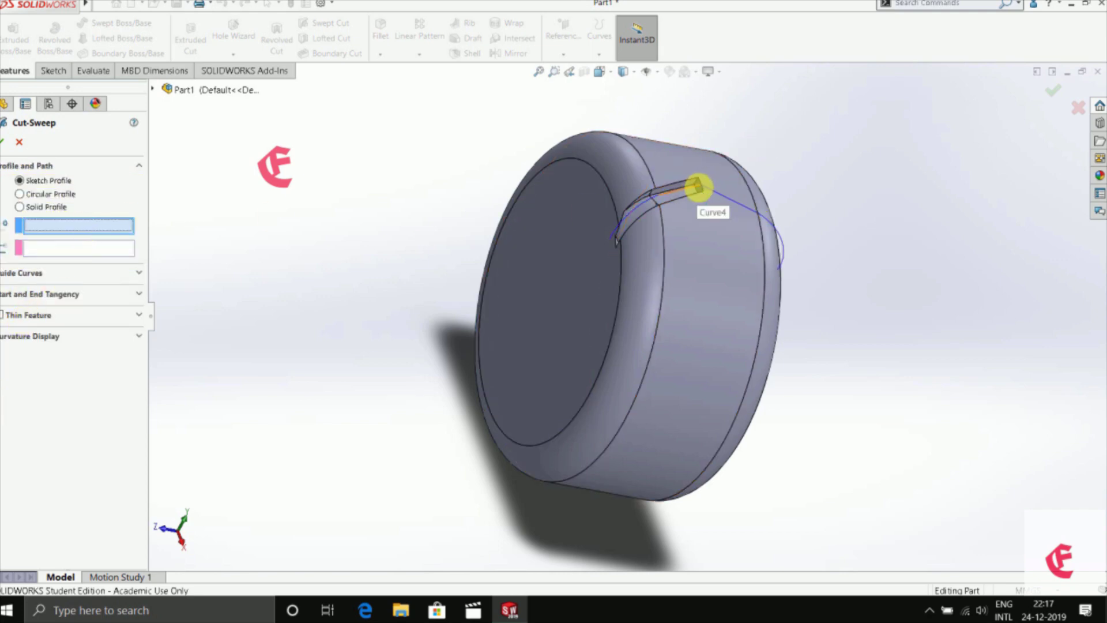
click(697, 187)
click(721, 199)
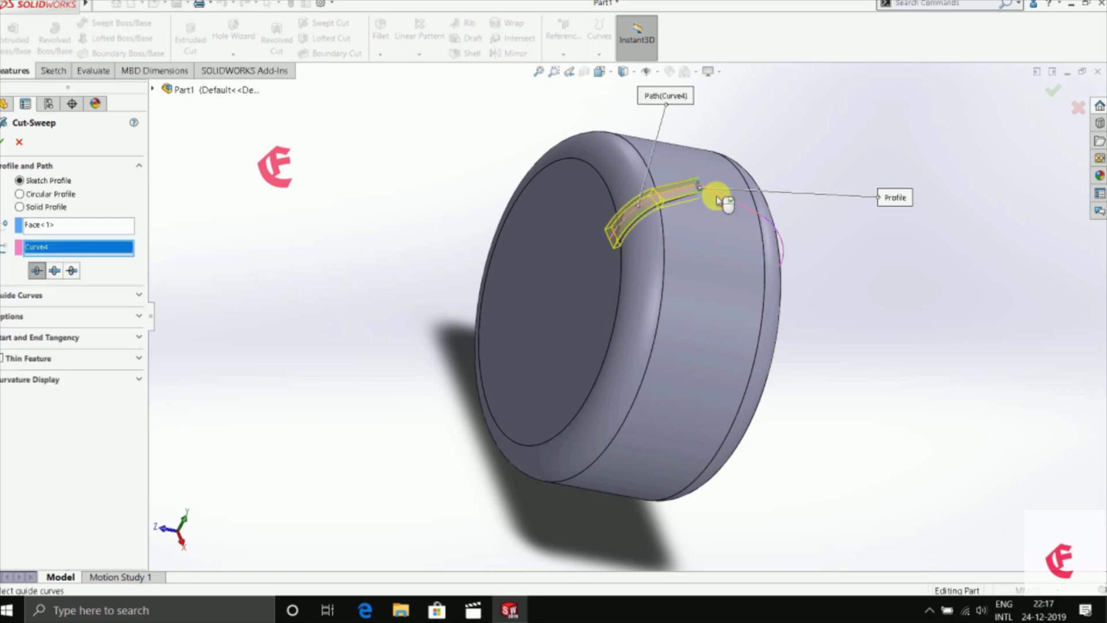
click(71, 270)
click(6, 142)
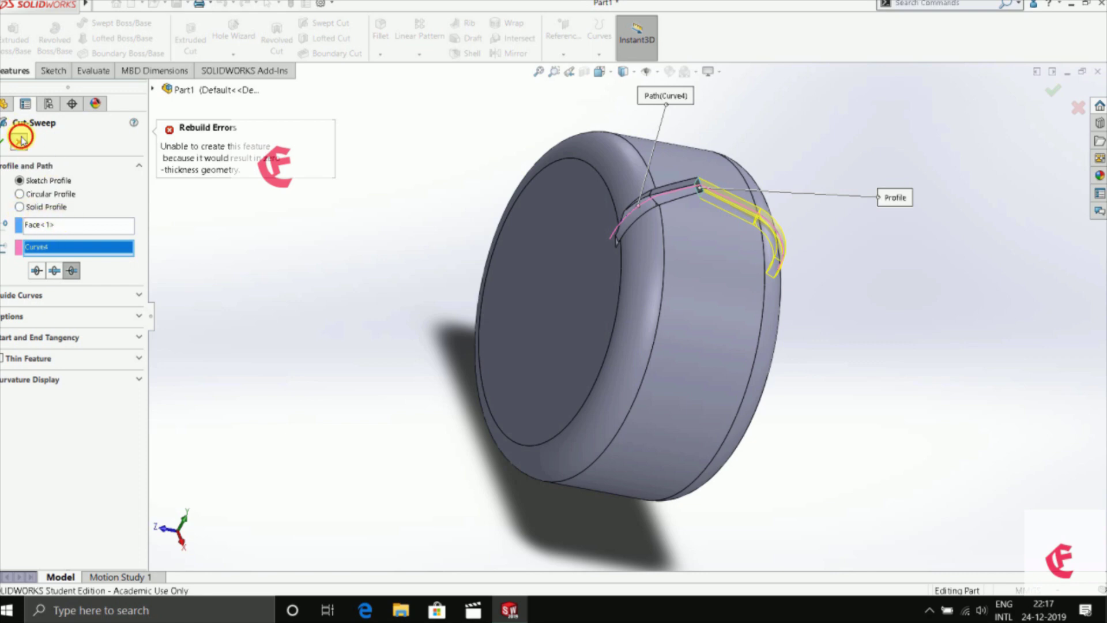
Step: Leave the swept cut command and delete the existing one-sided groove cut
click(20, 140)
right_click(26, 321)
click(75, 386)
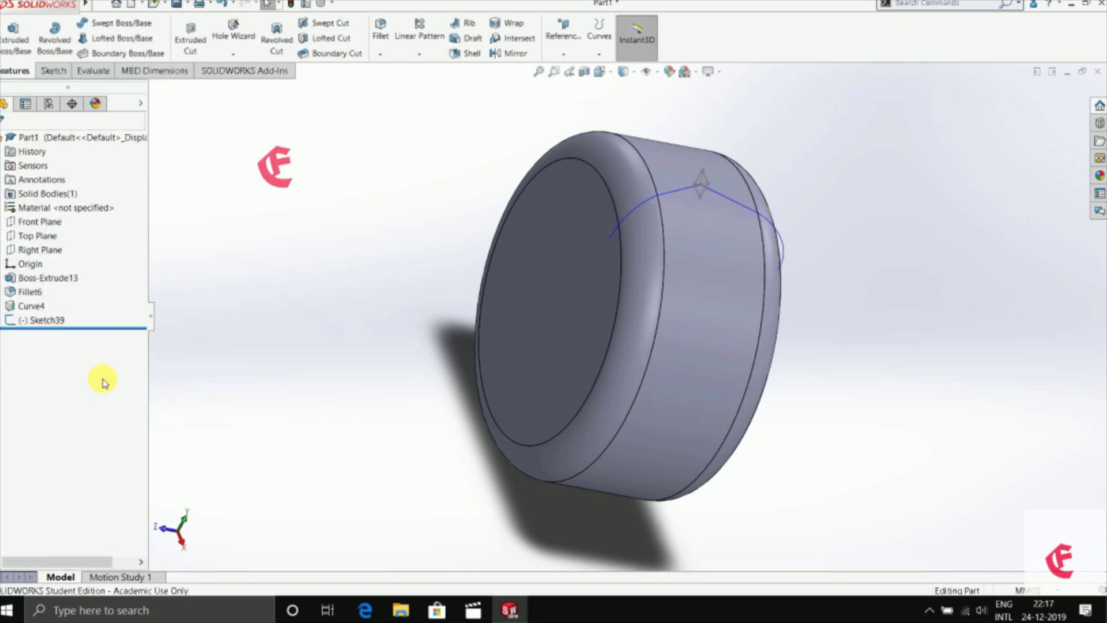
Step: Create a swept cut of the rectangle sketch along the projected curve in both directions from the profile
click(326, 23)
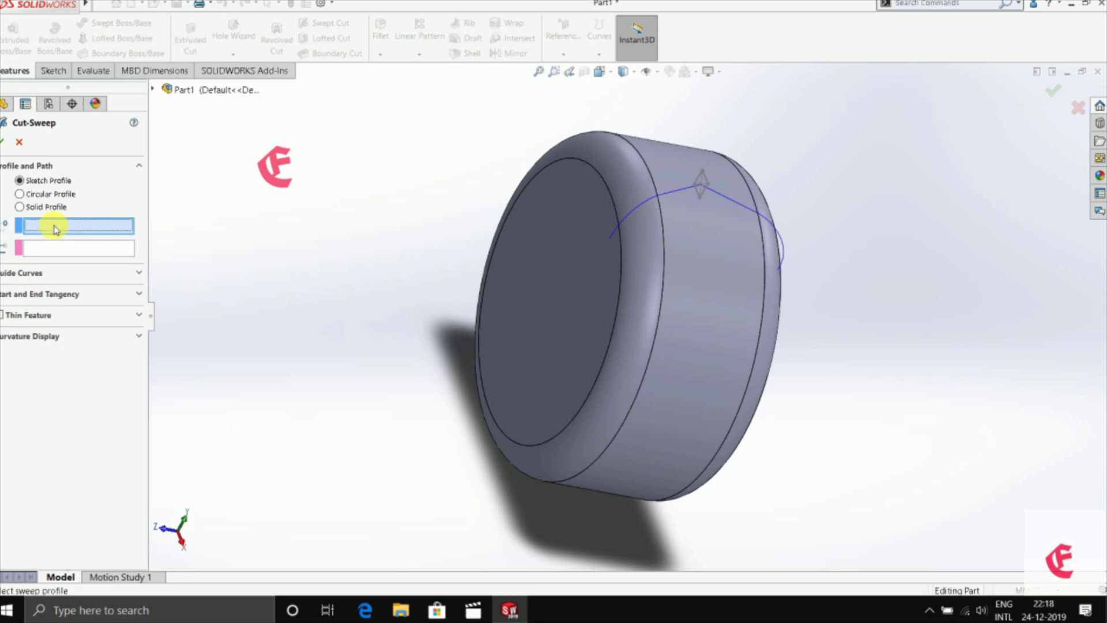
click(703, 180)
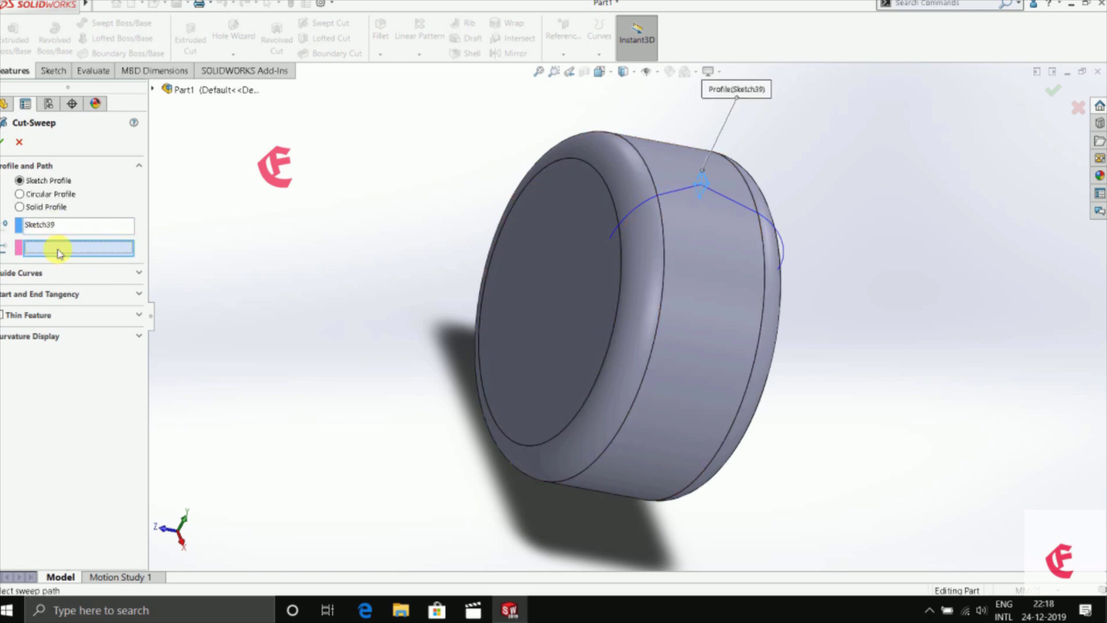
click(681, 186)
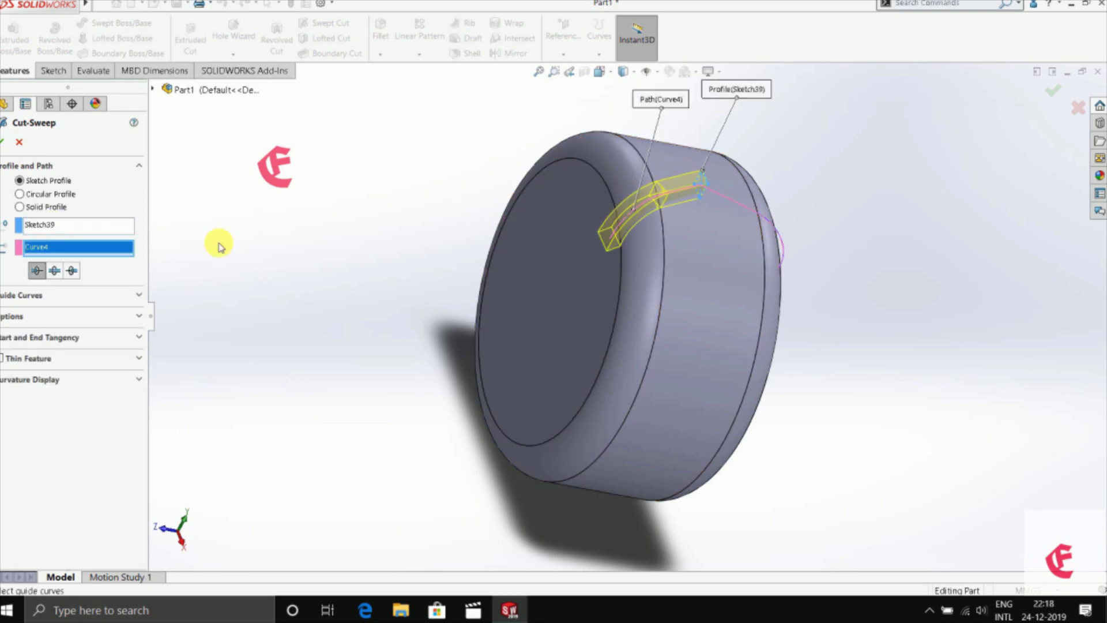
click(55, 271)
click(6, 142)
Step: Circular-pattern the V-shaped swept cut around the tyre's axis with 27 equally spaced instances over 360 degrees
middle_drag(354, 223, 635, 193)
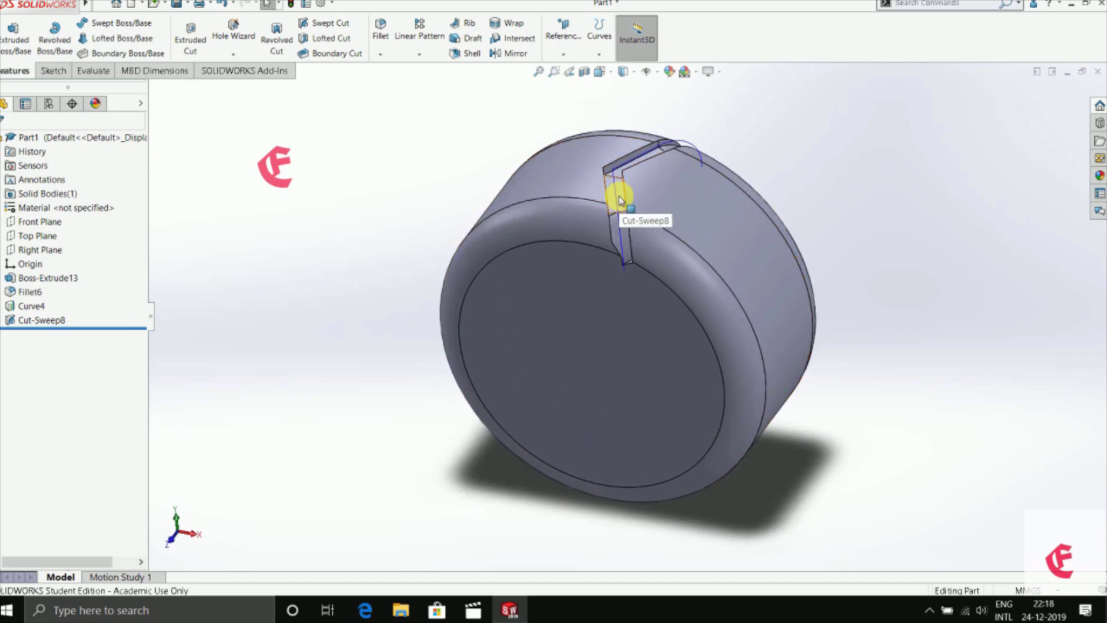
click(419, 53)
click(434, 83)
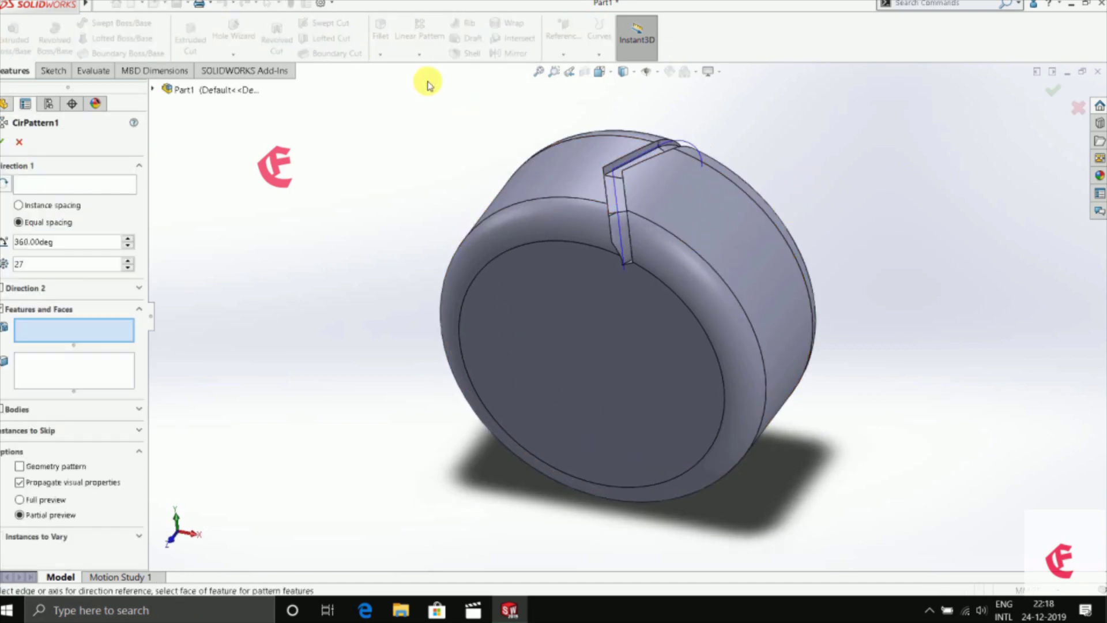
click(627, 188)
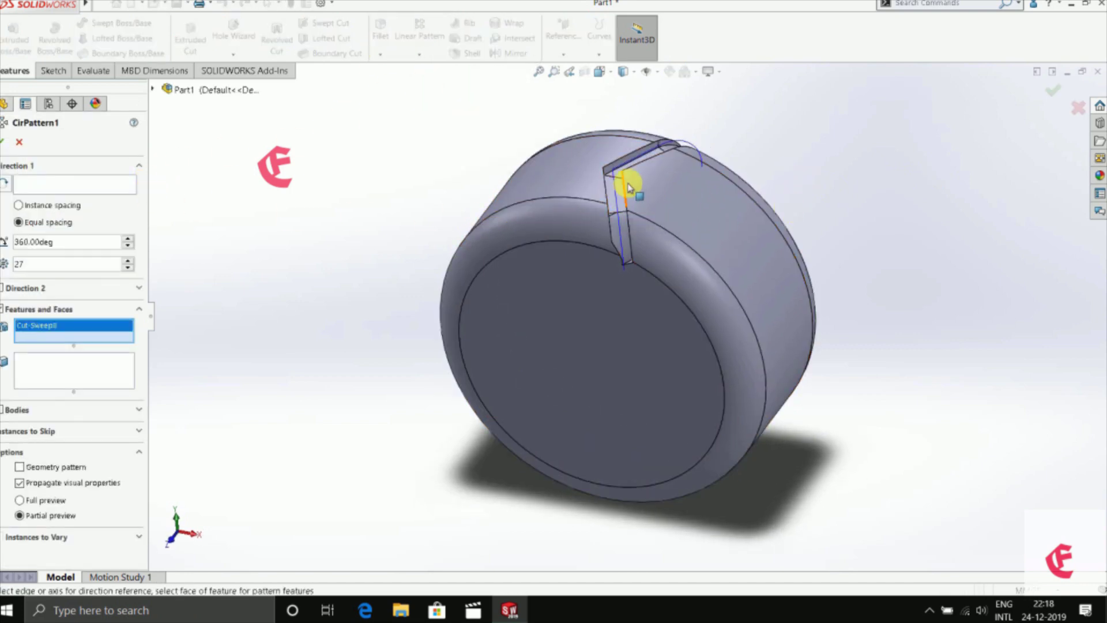
click(655, 153)
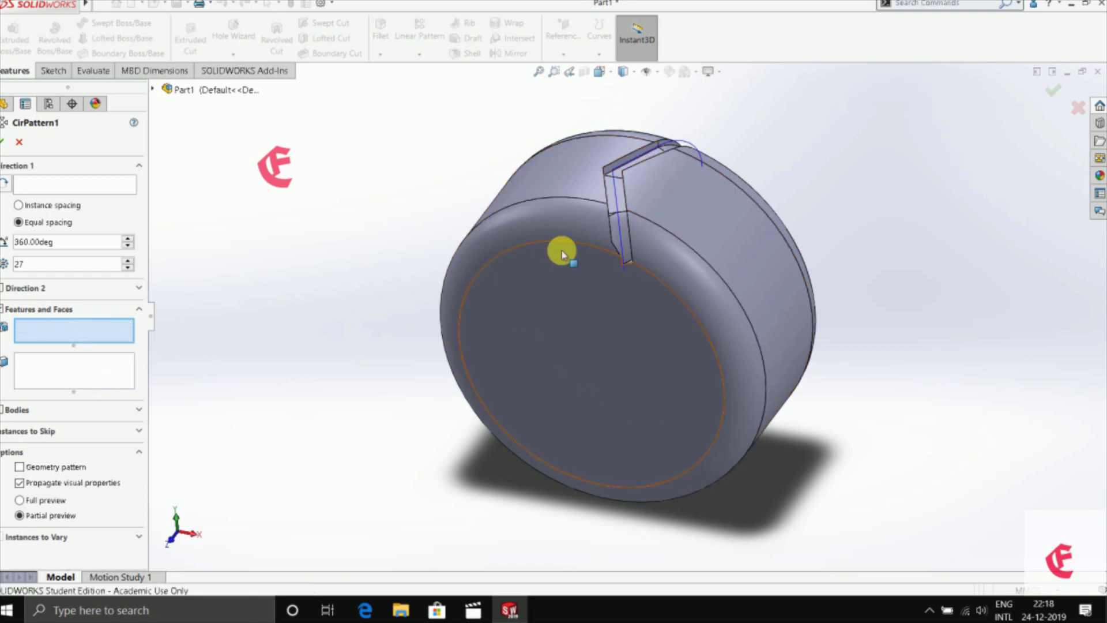
click(153, 90)
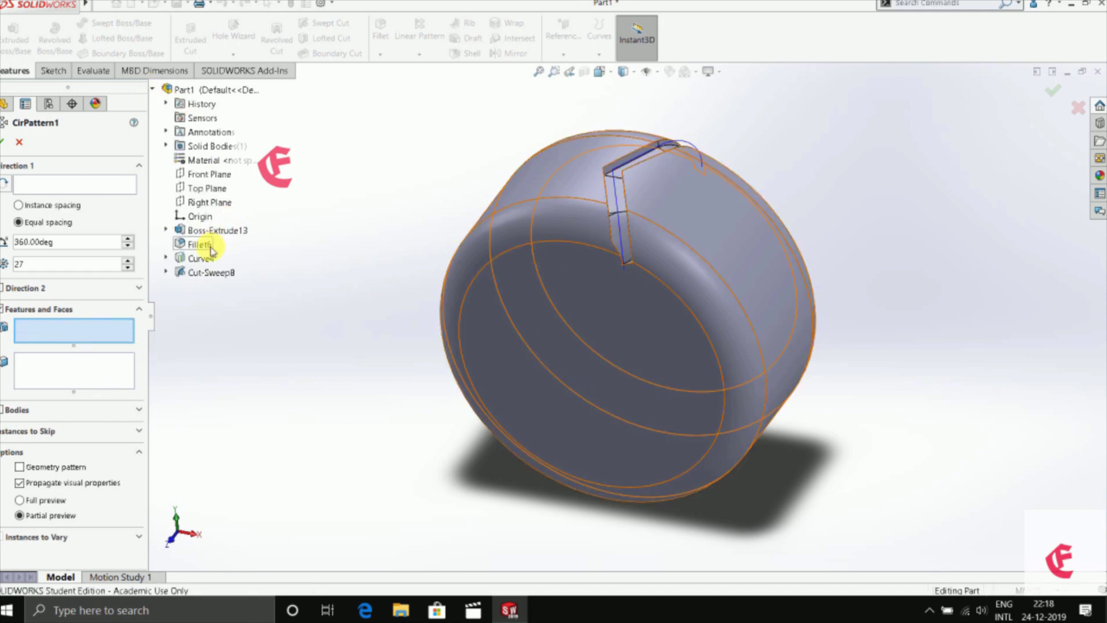
click(210, 273)
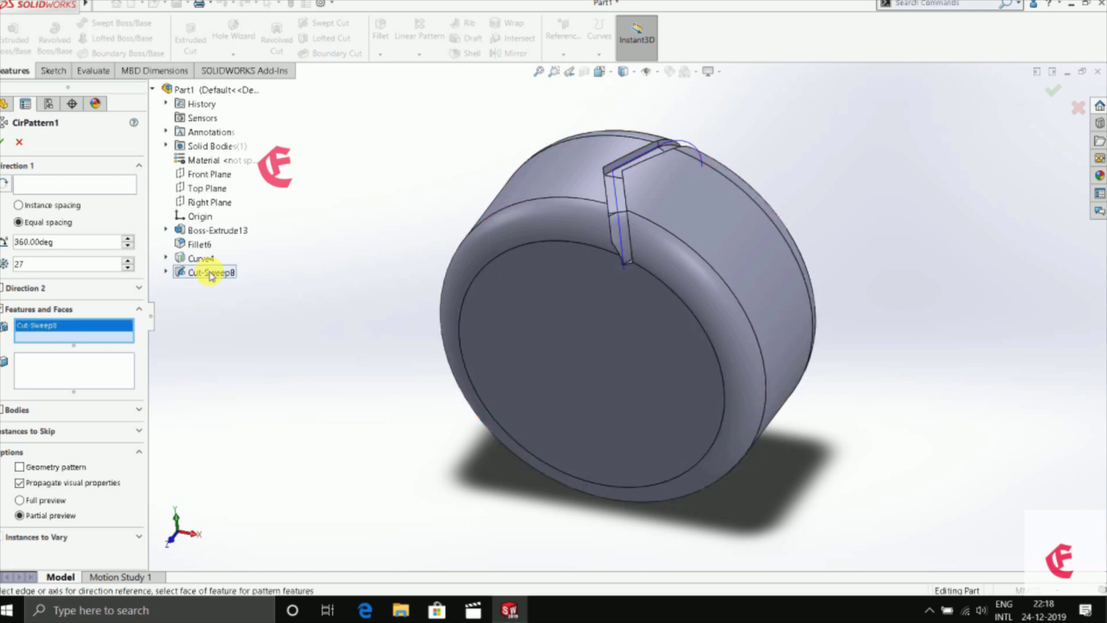
click(84, 185)
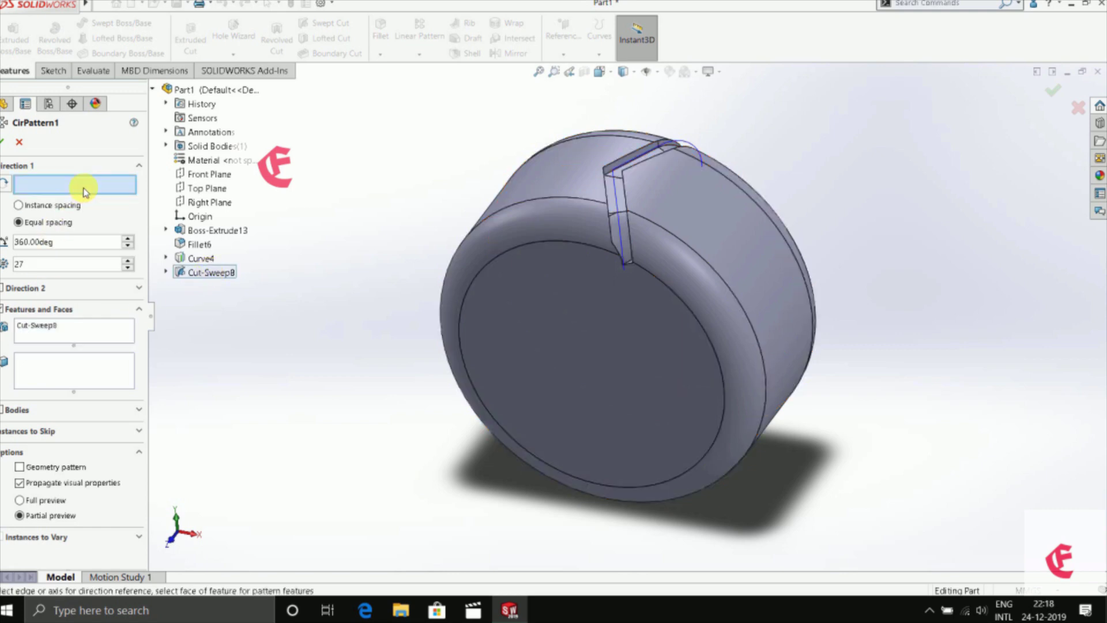
click(726, 226)
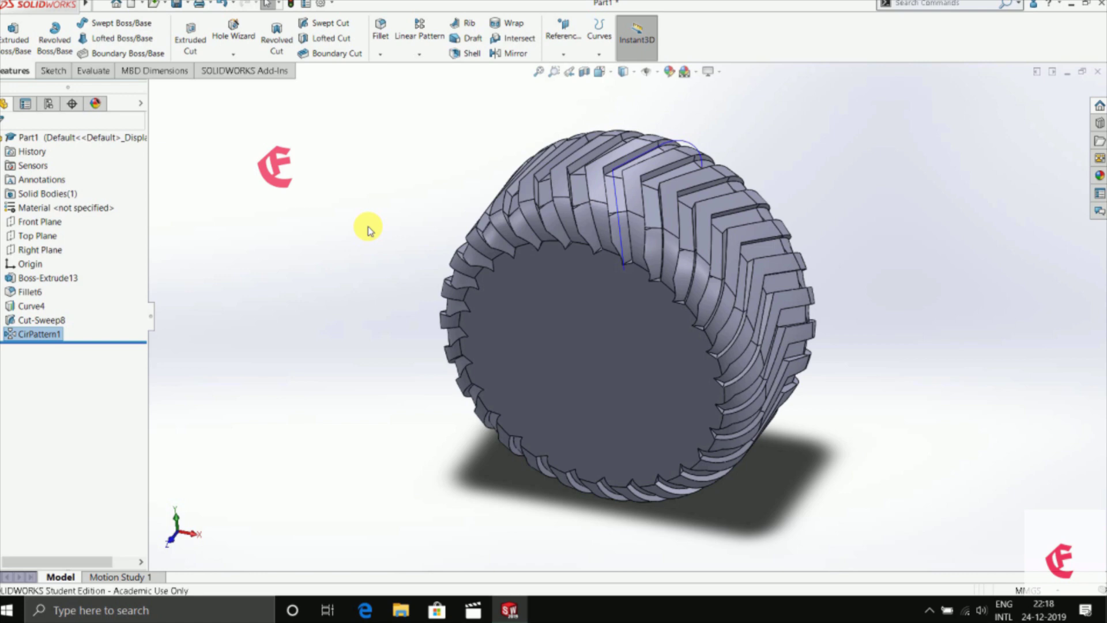
Step: Start a sketch on the tyre's flat side face and draw a circle of about 60 mm radius centered on the origin
middle_drag(418, 214, 566, 326)
click(586, 312)
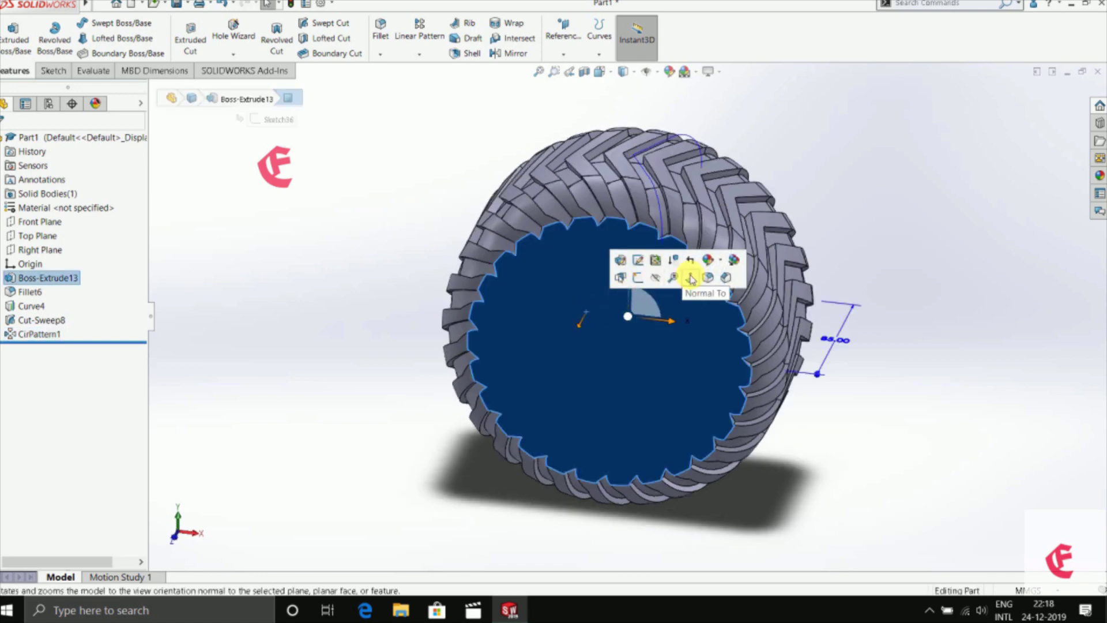
click(699, 279)
right_click(579, 312)
click(600, 298)
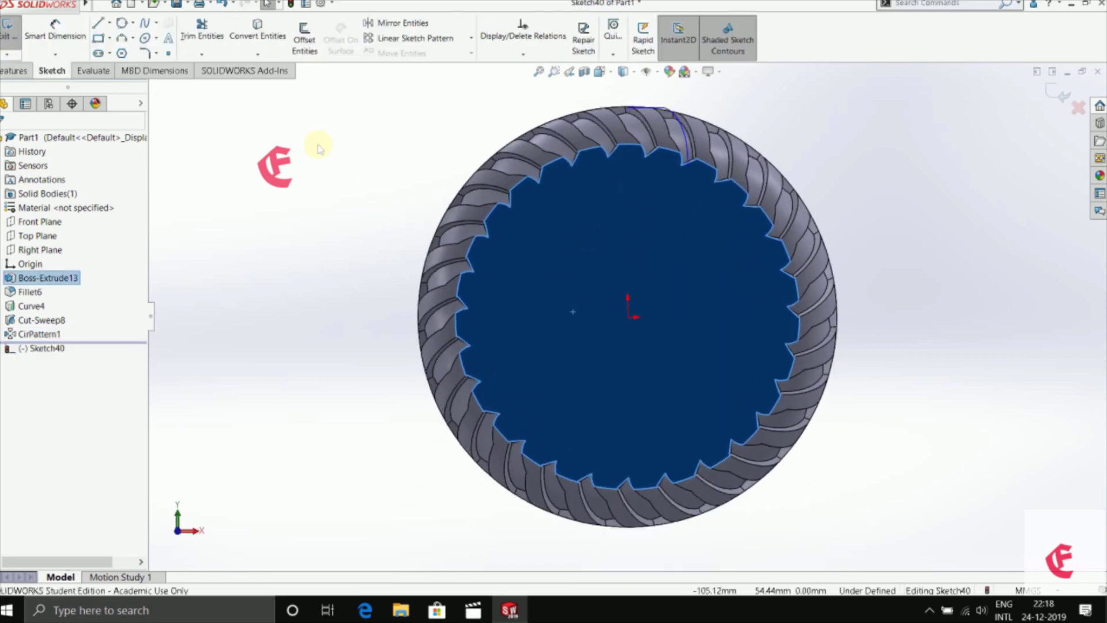
click(121, 25)
click(628, 316)
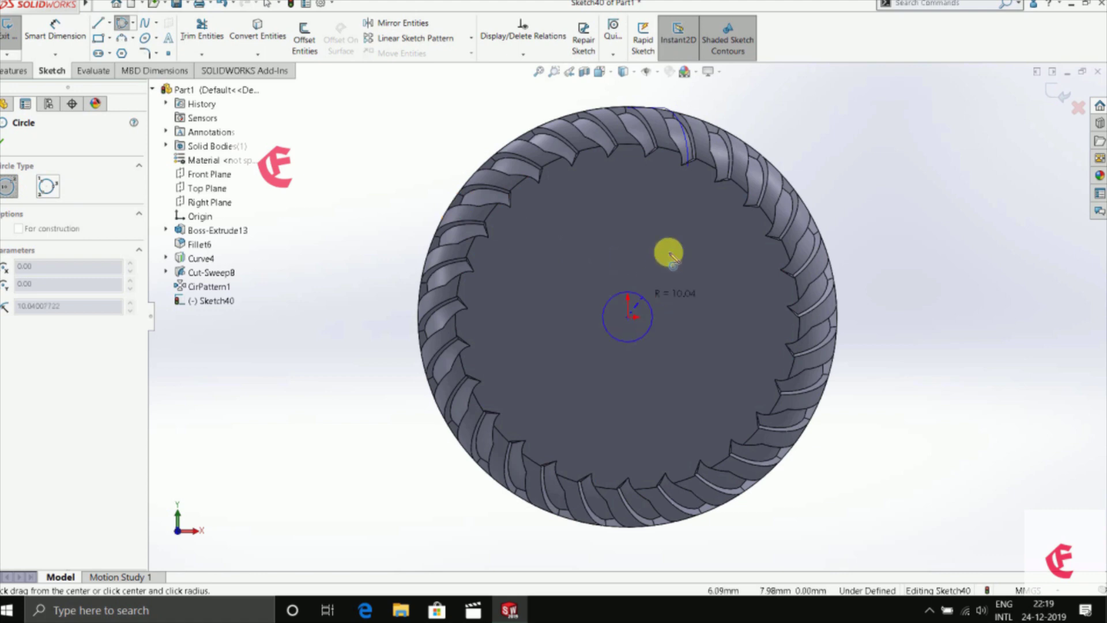
click(711, 192)
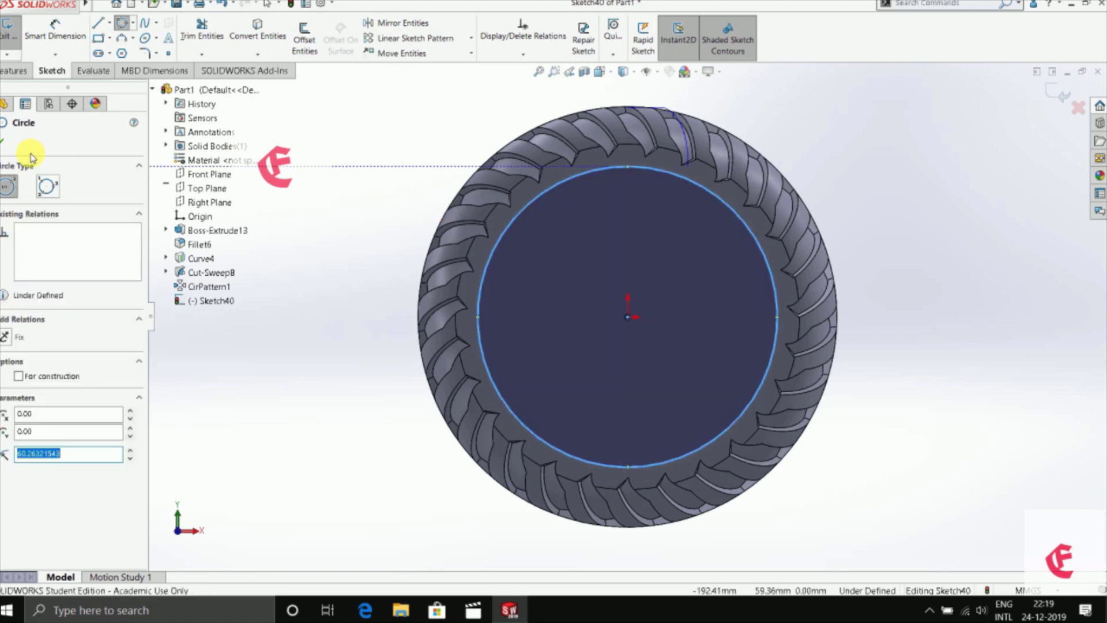
Step: Cut-extrude the circle into the tyre's side face to a blind depth of 2 mm
click(15, 70)
click(190, 41)
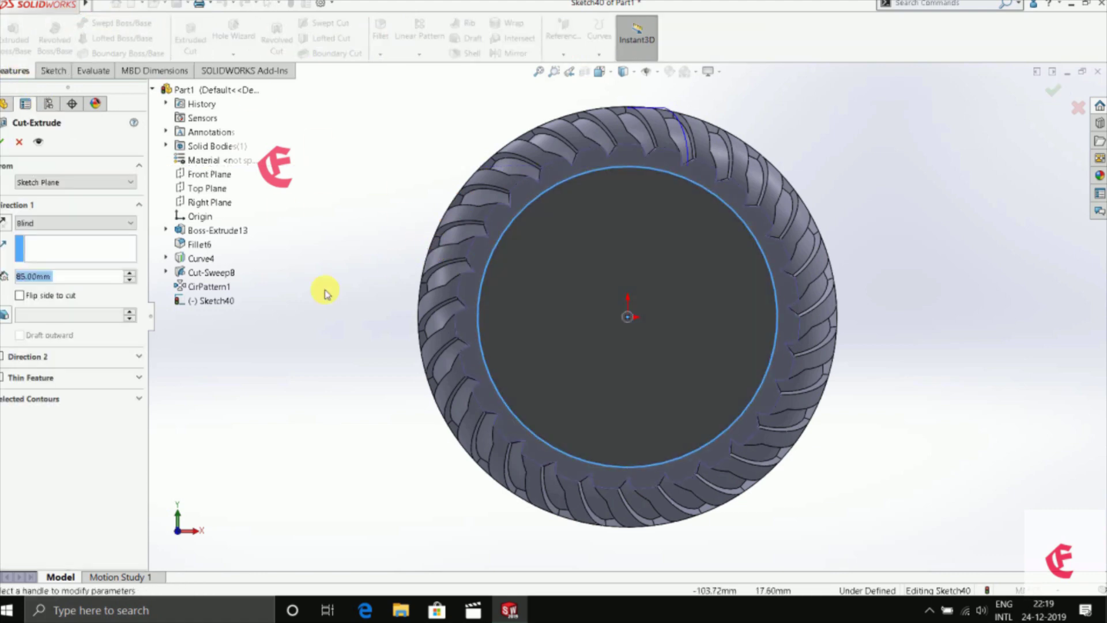
text(2)
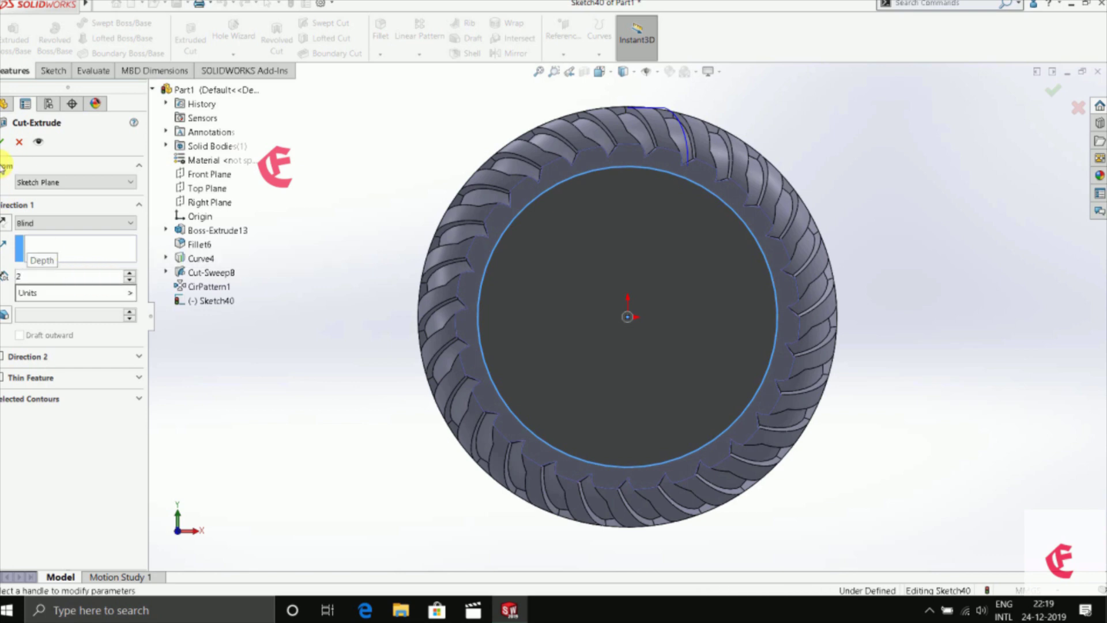
key(Return)
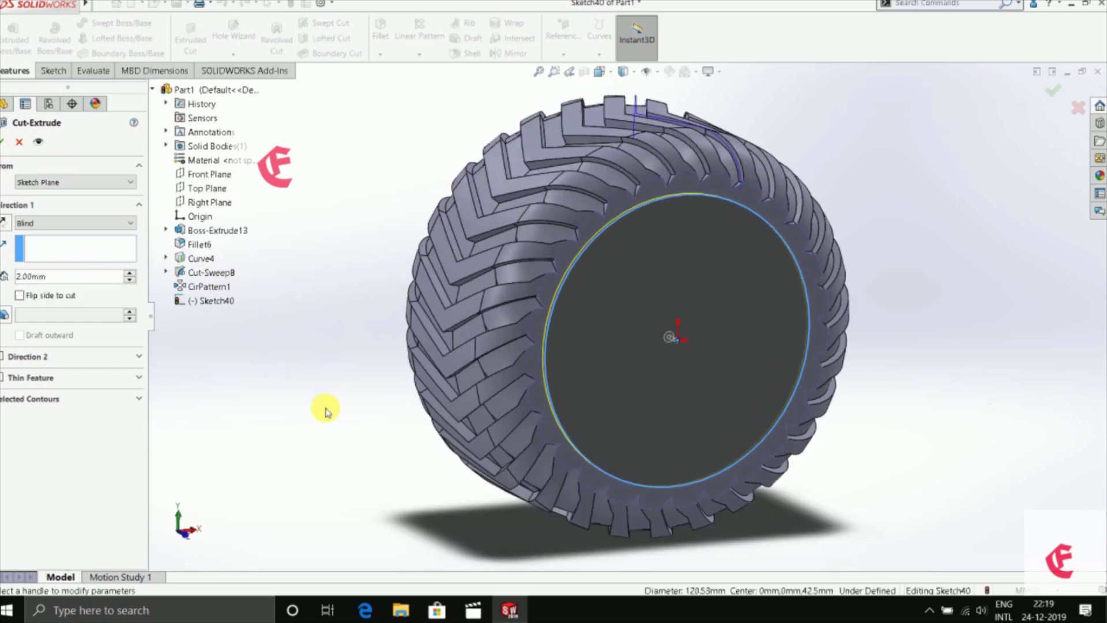
click(4, 143)
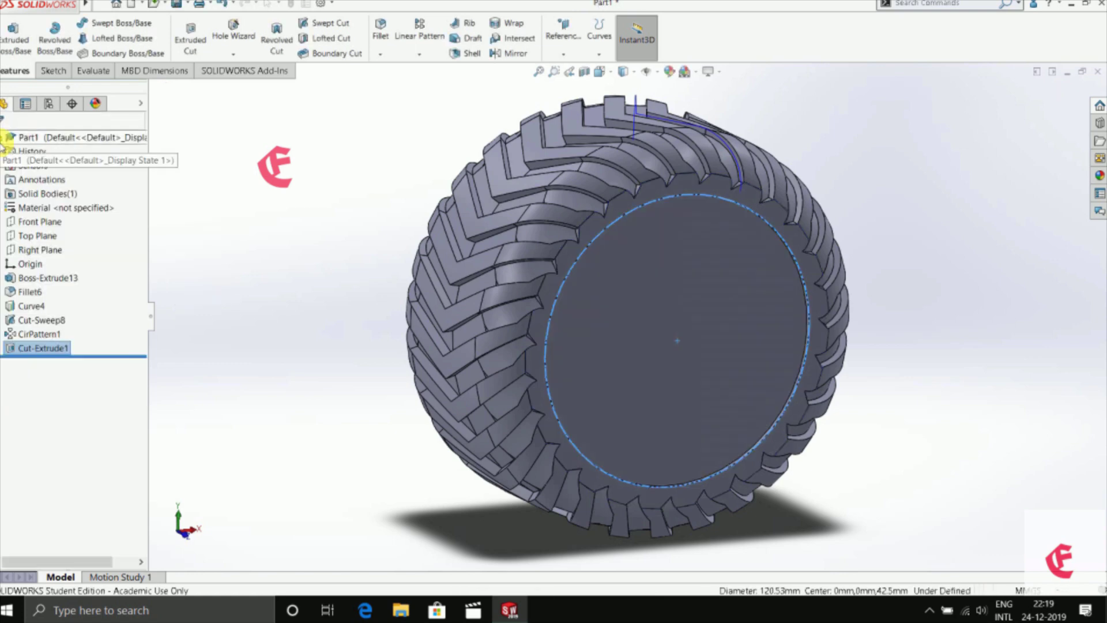
middle_drag(252, 319, 248, 250)
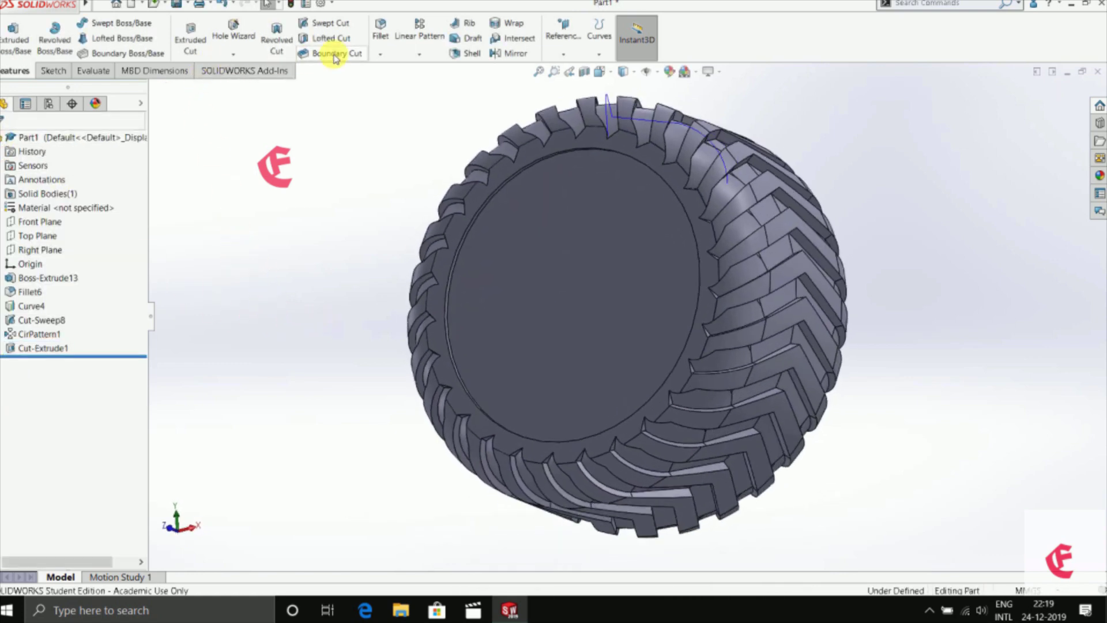
Step: Chamfer the recessed circular side face's edge with a 2 mm distance and a 45-degree angle
click(380, 56)
click(399, 84)
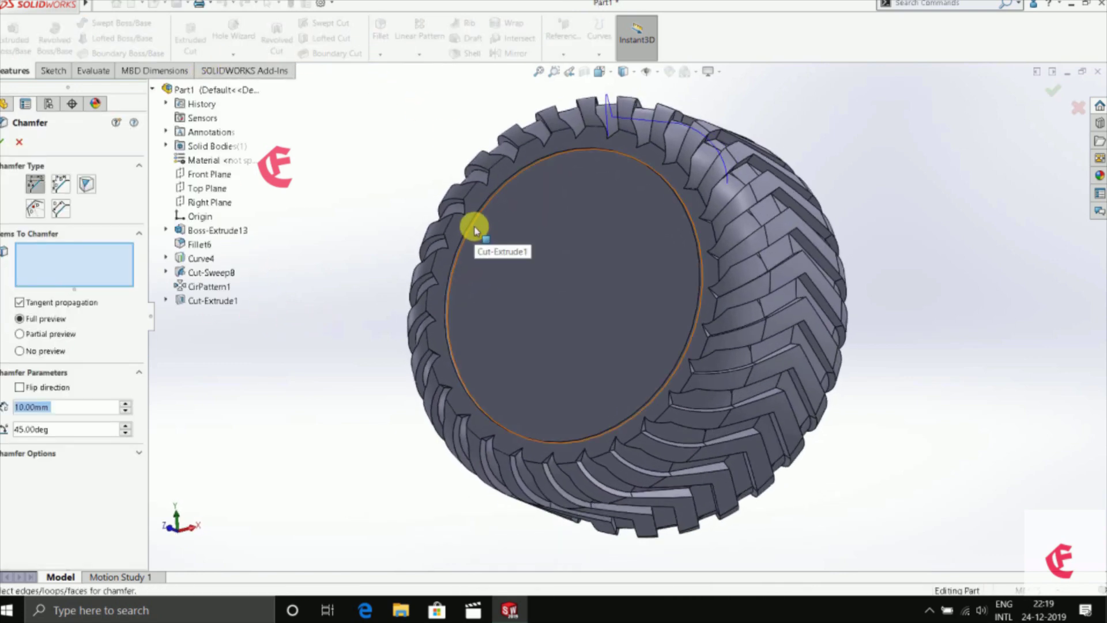
click(469, 224)
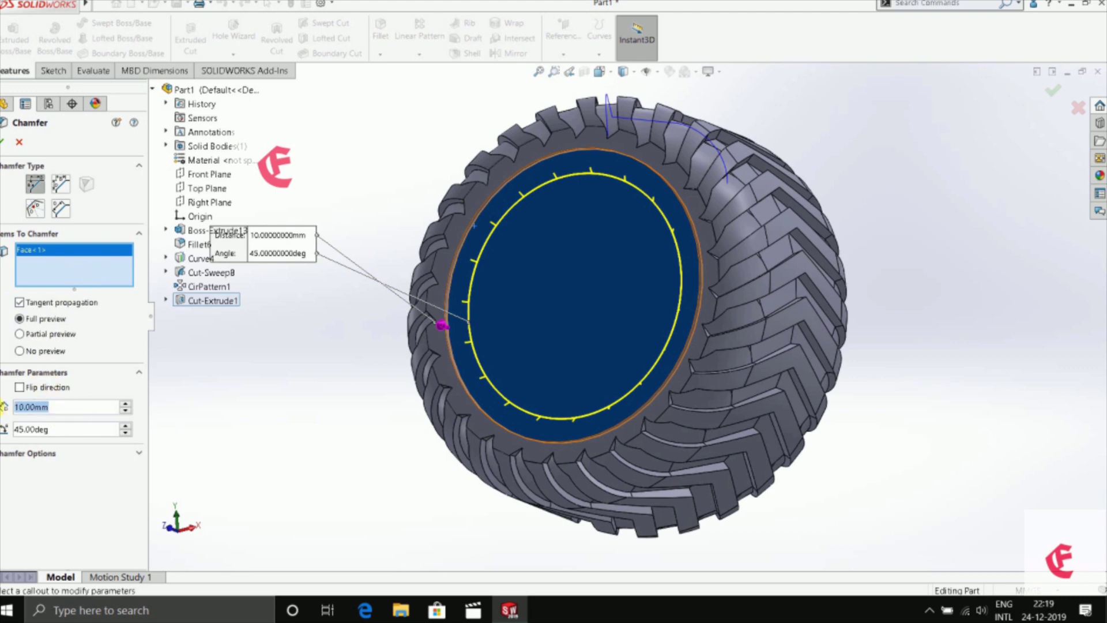
text(2)
click(193, 403)
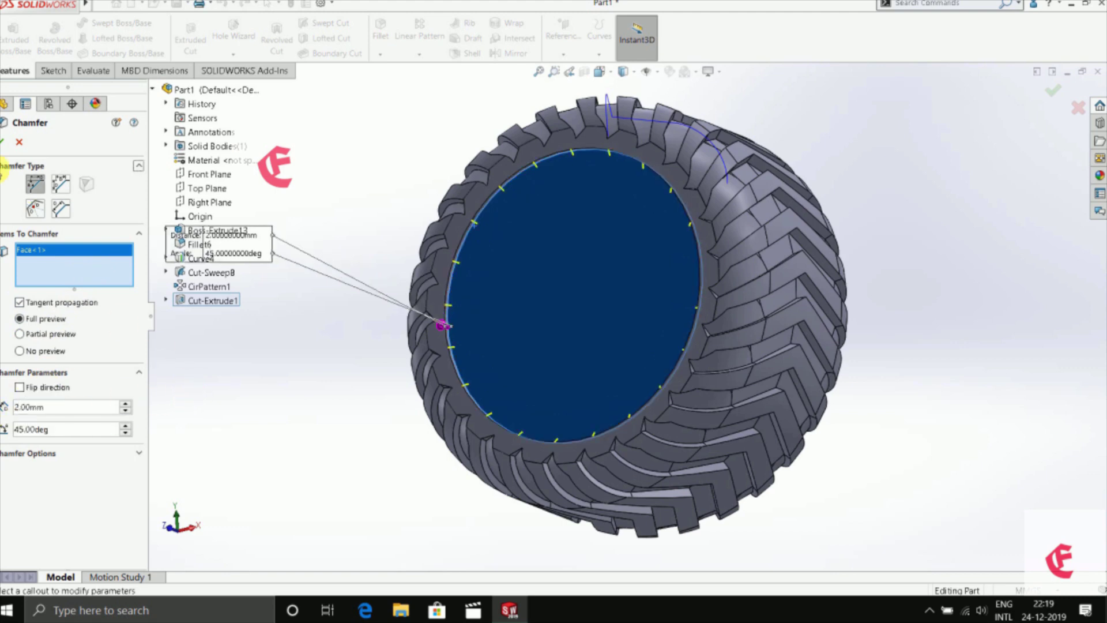
click(2, 141)
Step: Start a sketch on the recessed side face and draw a hexagon centered on the origin with an inscribed circle about 92 mm in diameter
middle_drag(273, 383, 610, 307)
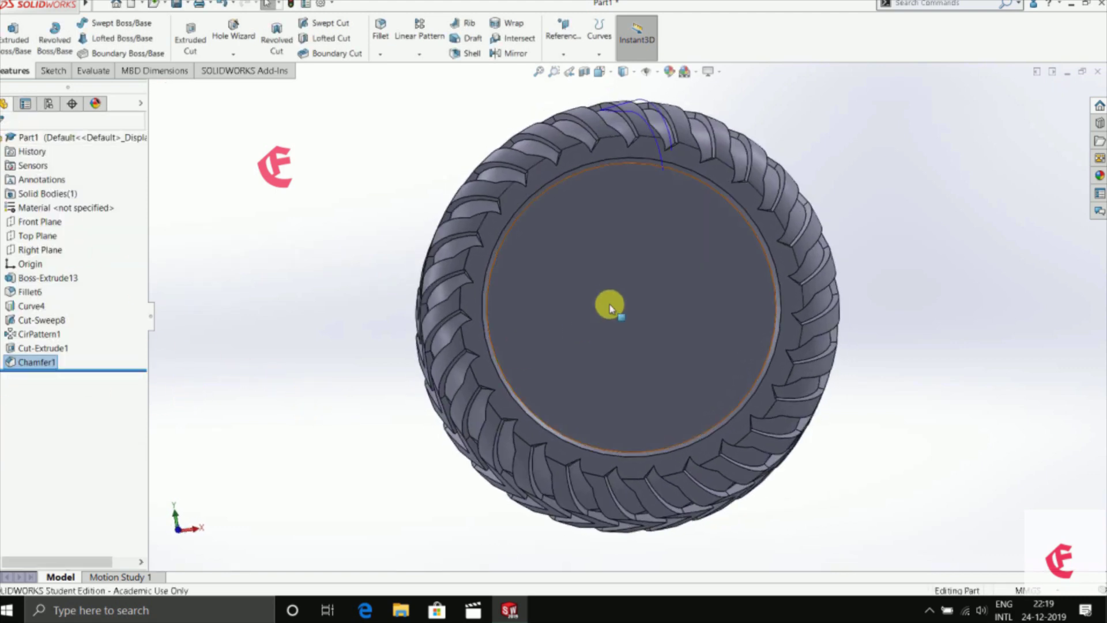
right_click(610, 308)
click(652, 288)
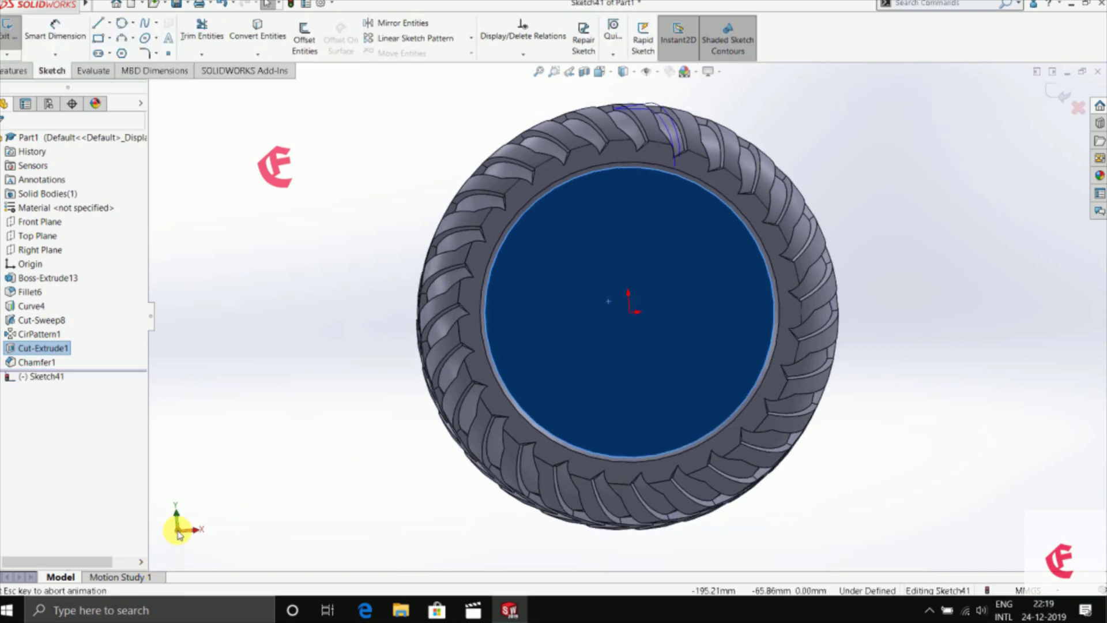
click(121, 52)
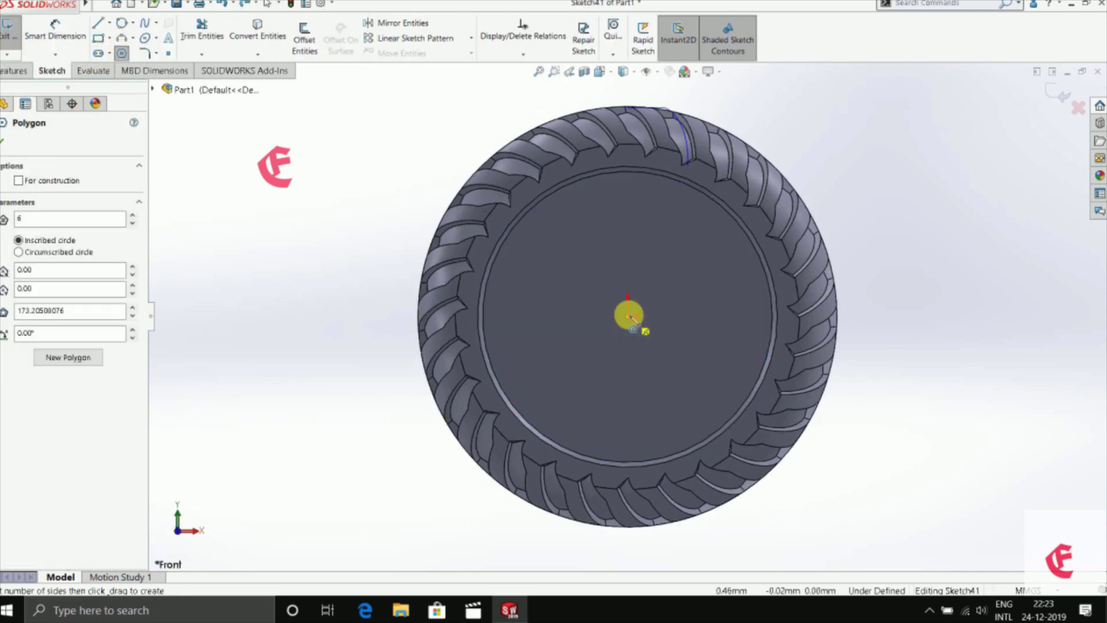
click(631, 316)
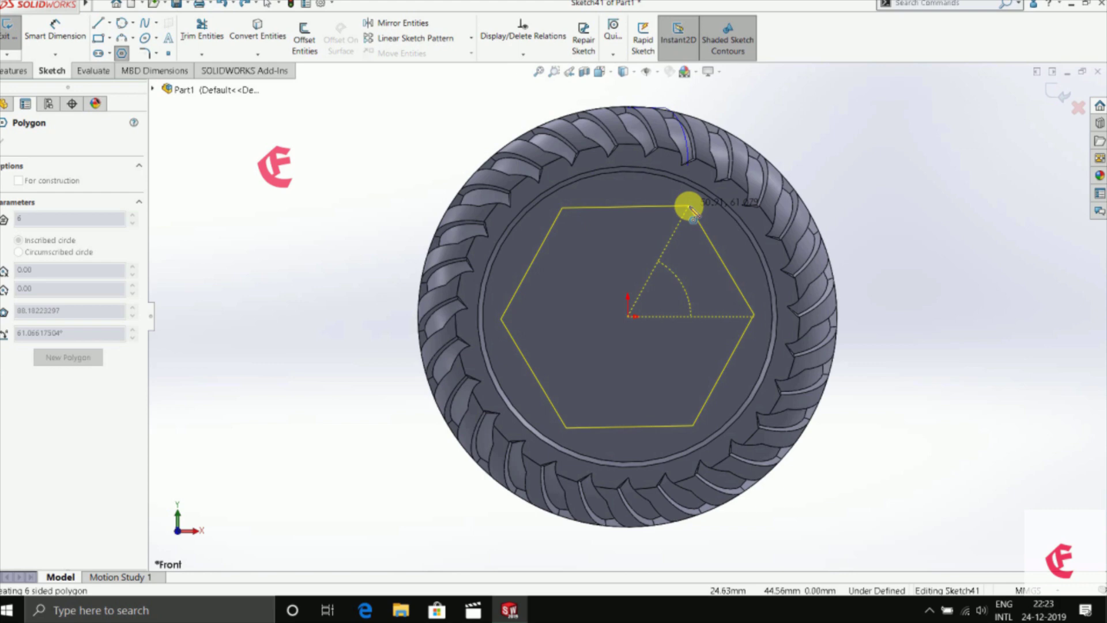
click(691, 207)
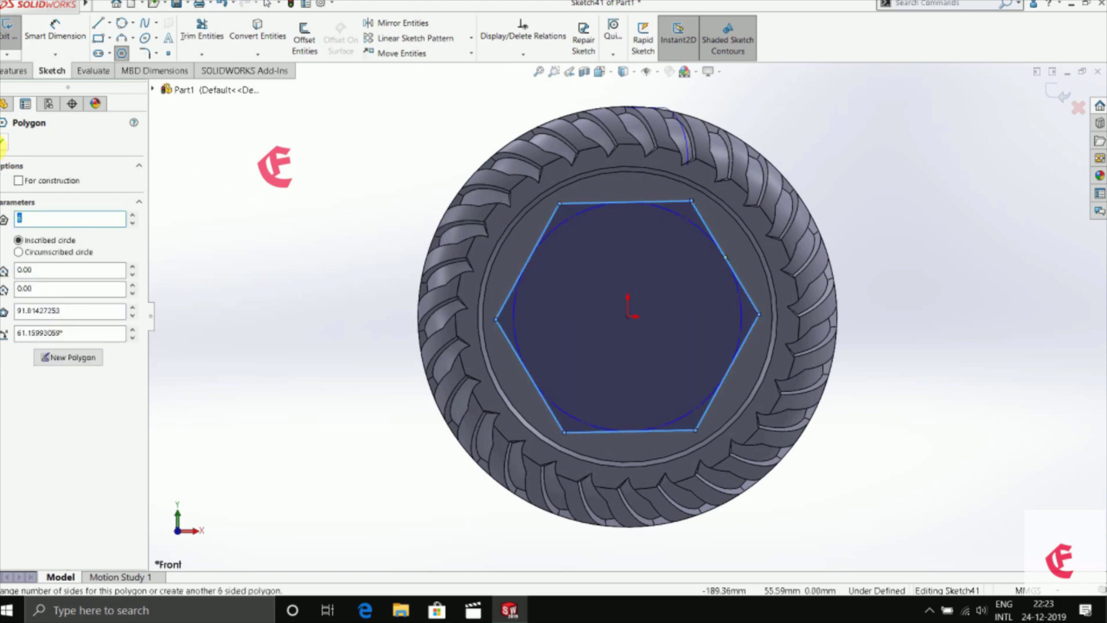
click(3, 139)
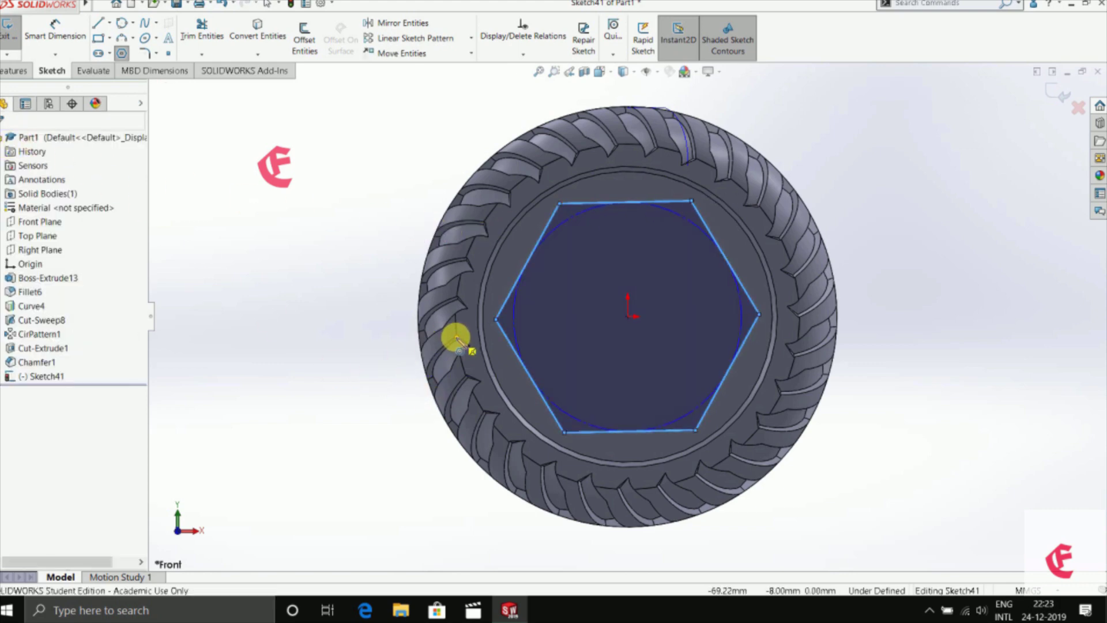
click(120, 54)
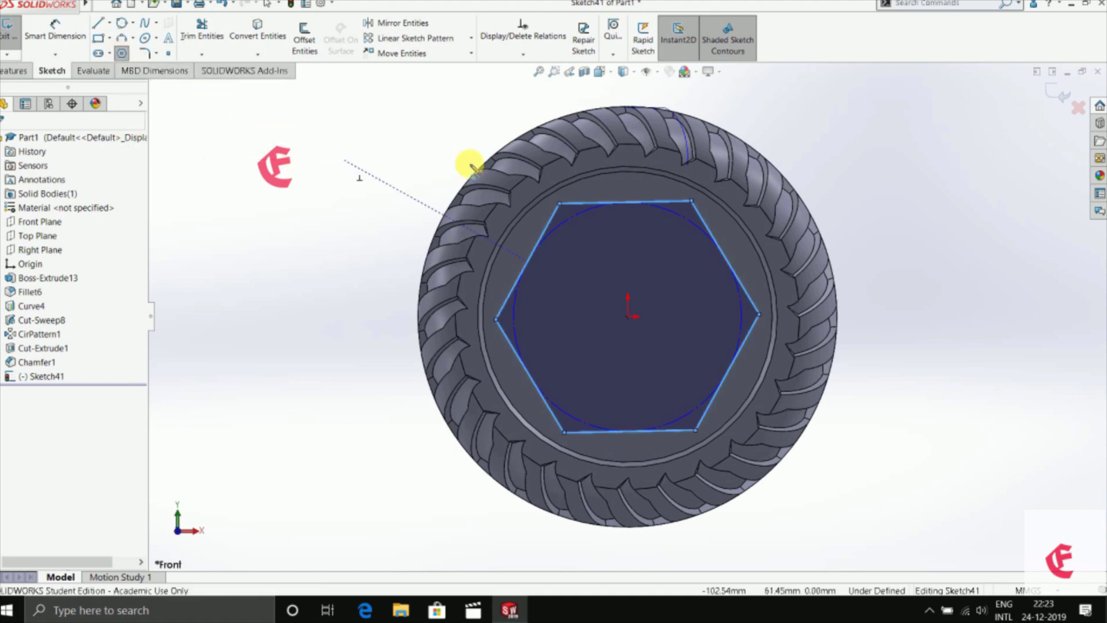
click(1015, 142)
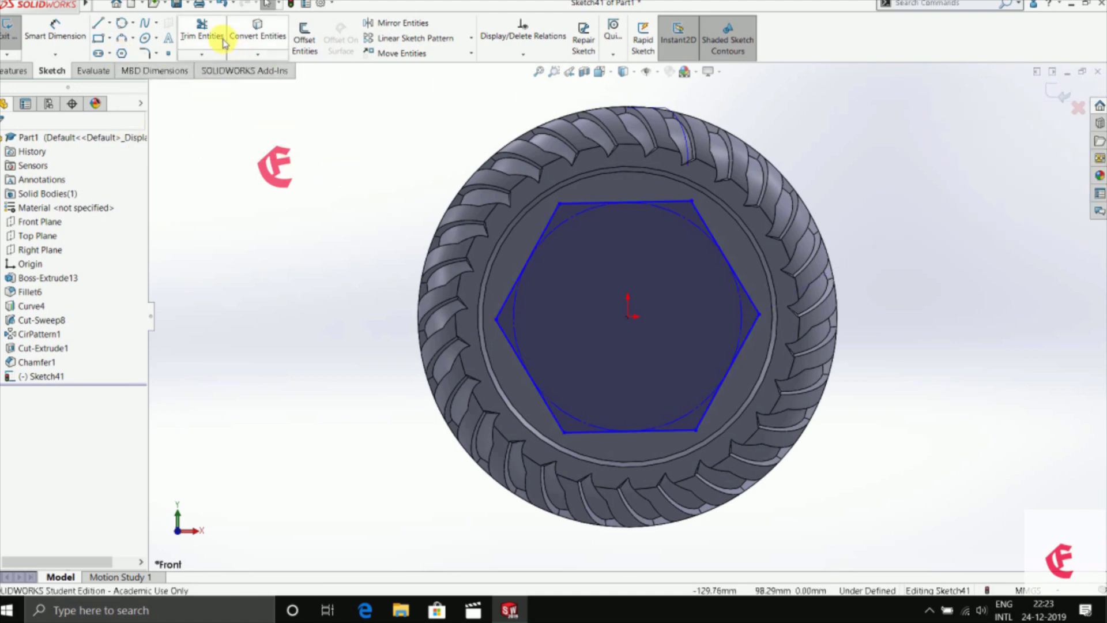
click(122, 54)
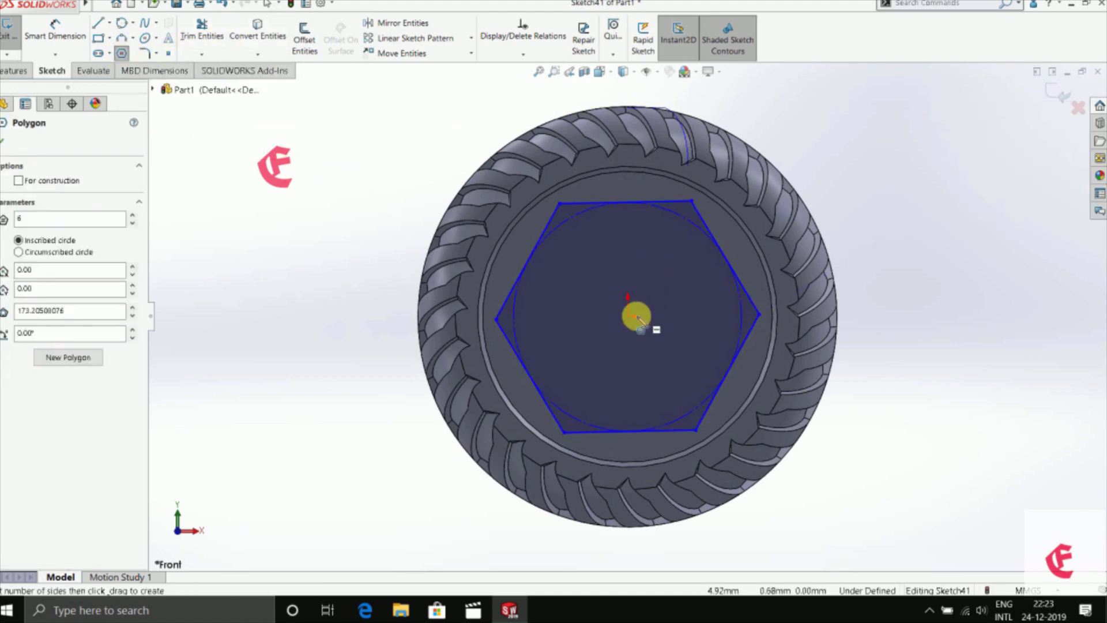
click(1074, 123)
right_click(613, 288)
click(613, 272)
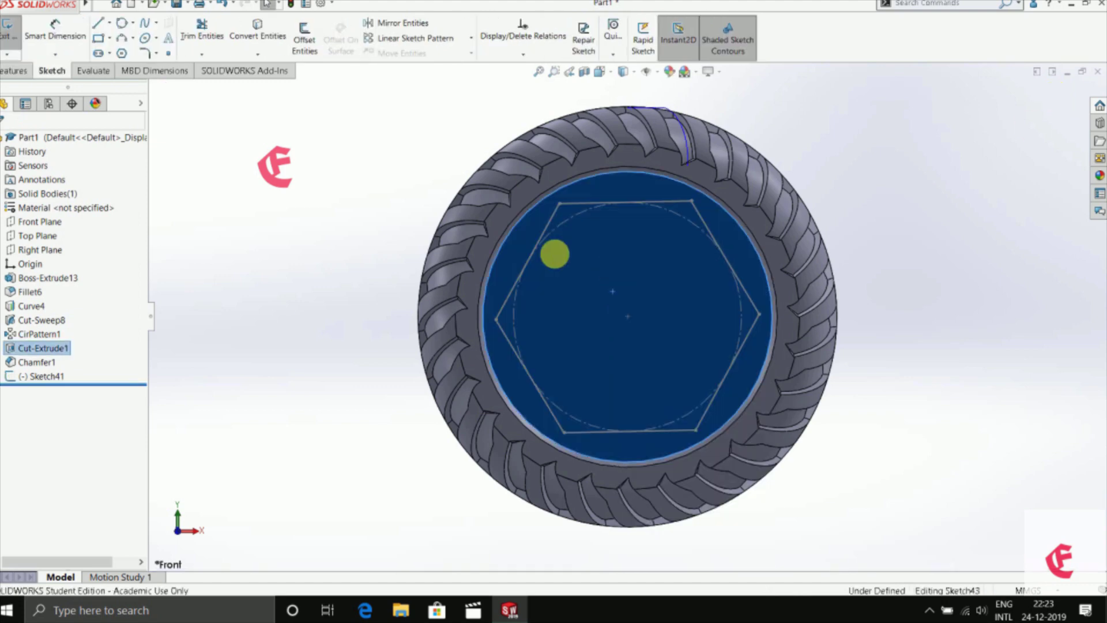
click(122, 53)
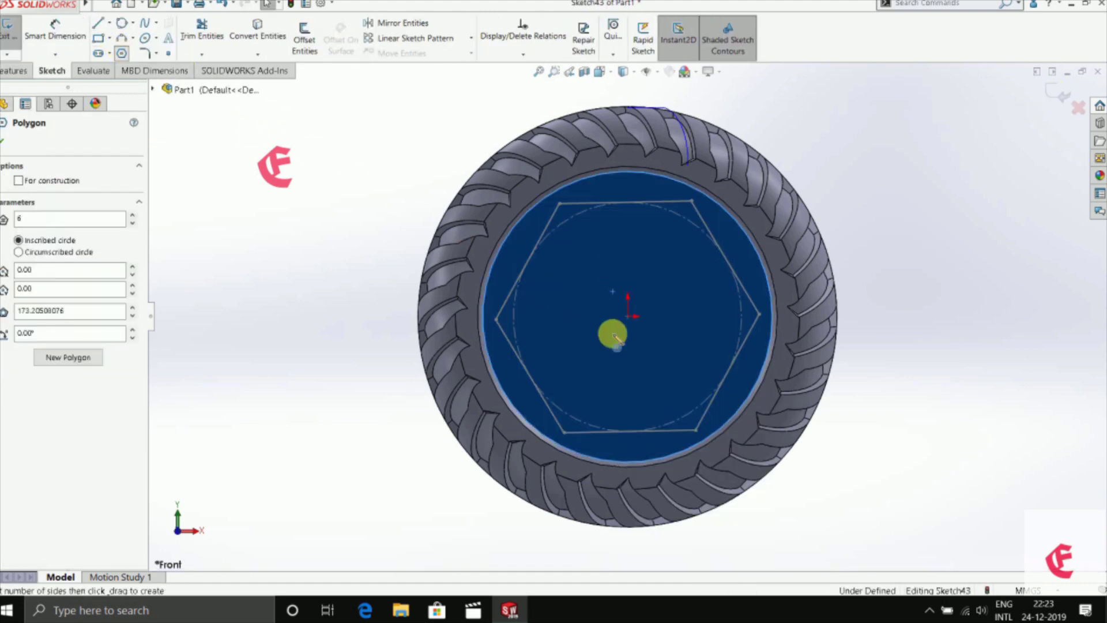
click(1058, 94)
Step: Extrude the hexagon contour from the recessed side face as a boss to a blind depth of 4 mm
middle_drag(563, 296, 542, 321)
click(553, 306)
click(16, 44)
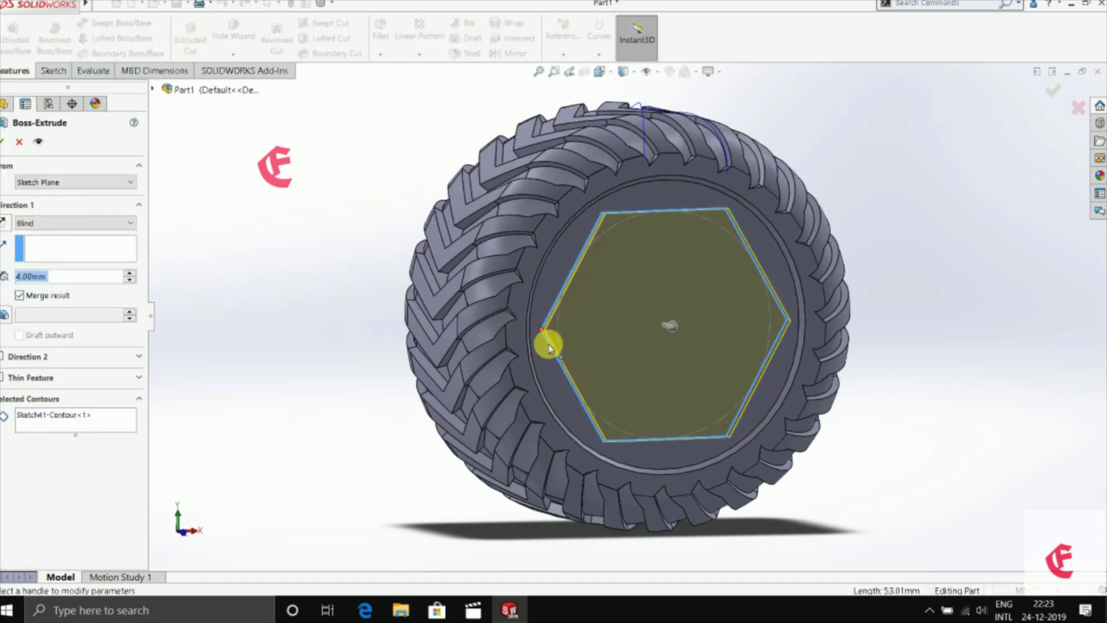
click(3, 141)
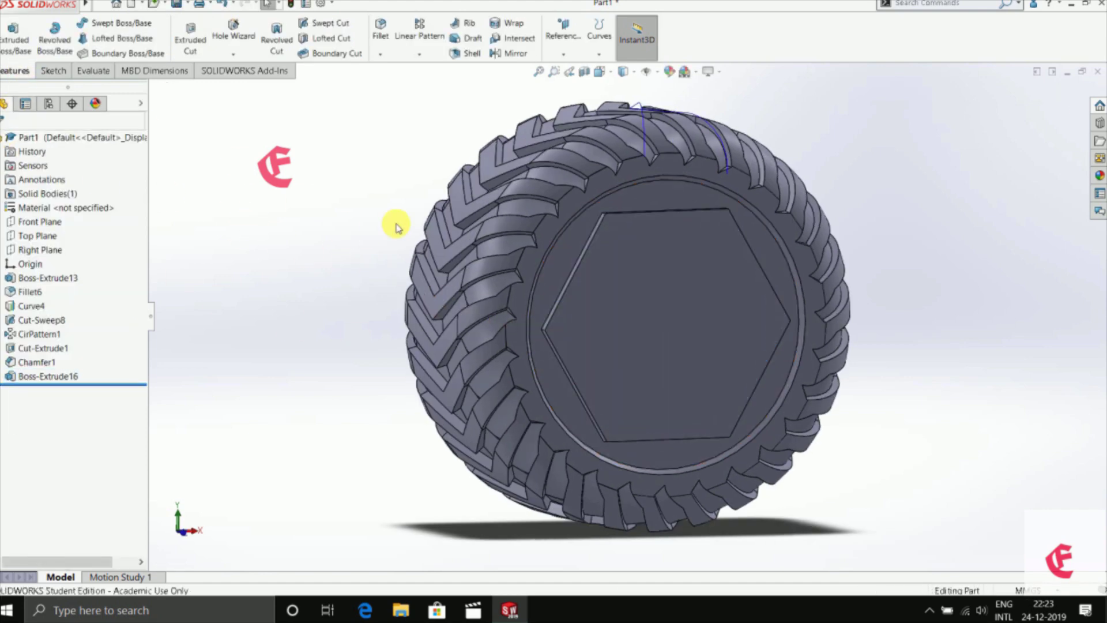
Step: Fillet the outer edges of the hexagonal boss face with a 5 mm radius
click(380, 38)
click(663, 321)
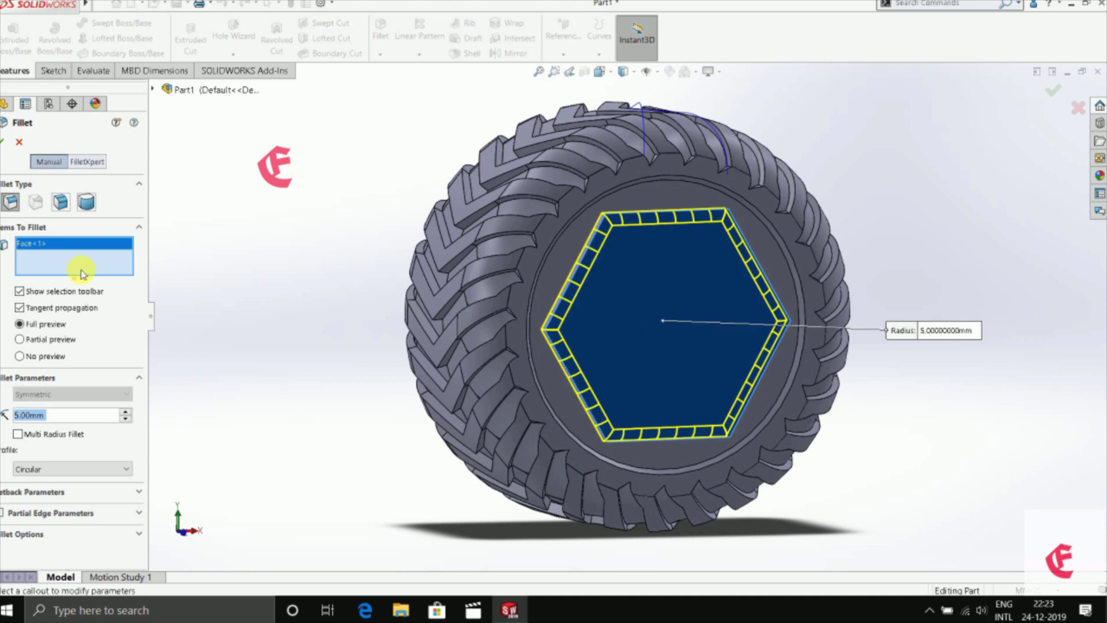
click(6, 146)
Step: Sketch two concentric hexagons on the hexagonal boss face, centered on the origin, with inscribed circles about 55 mm and 41 mm in diameter
right_click(559, 276)
click(586, 299)
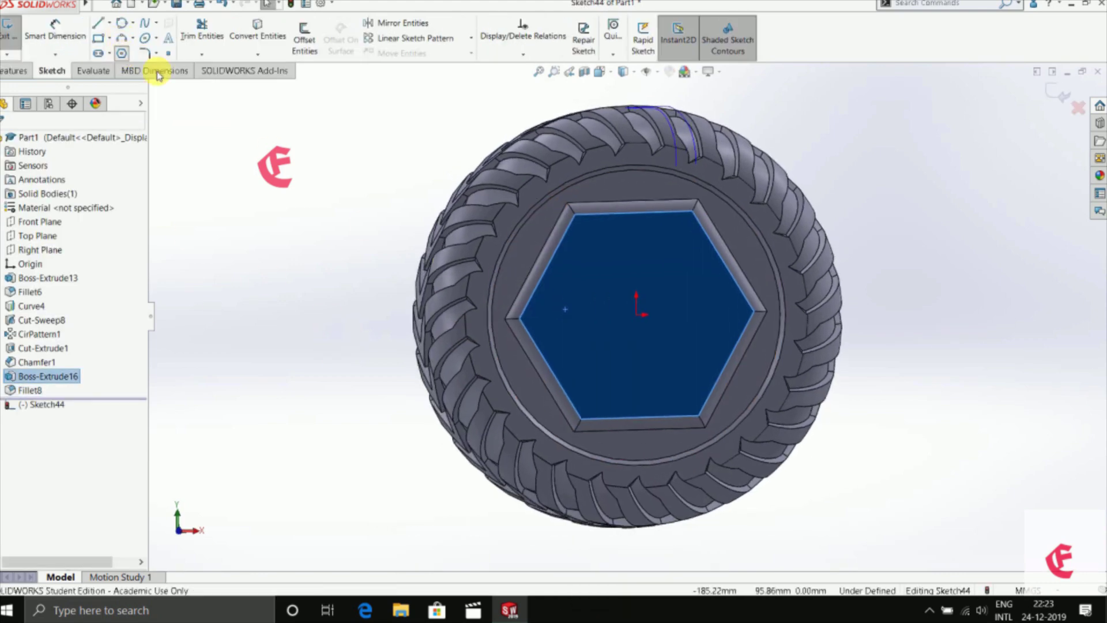
click(638, 314)
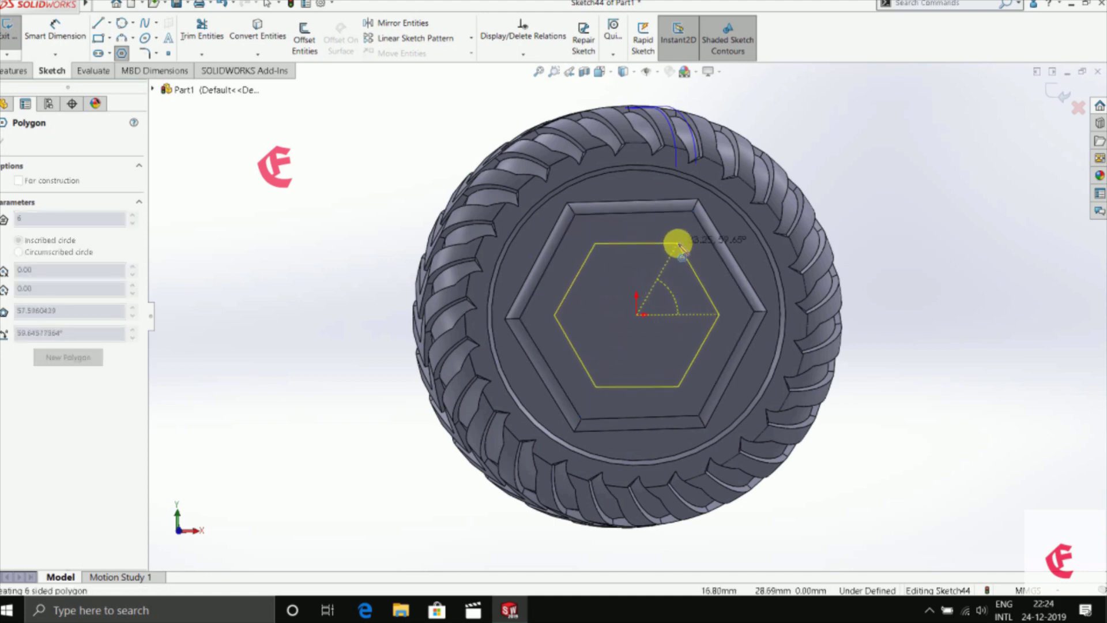
click(676, 246)
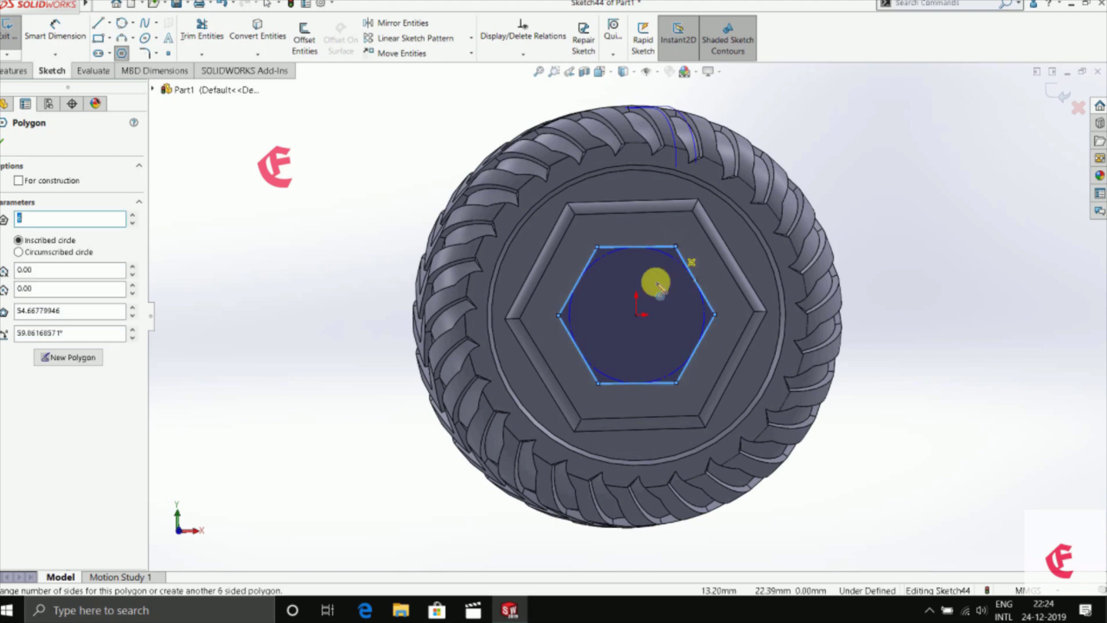
click(639, 315)
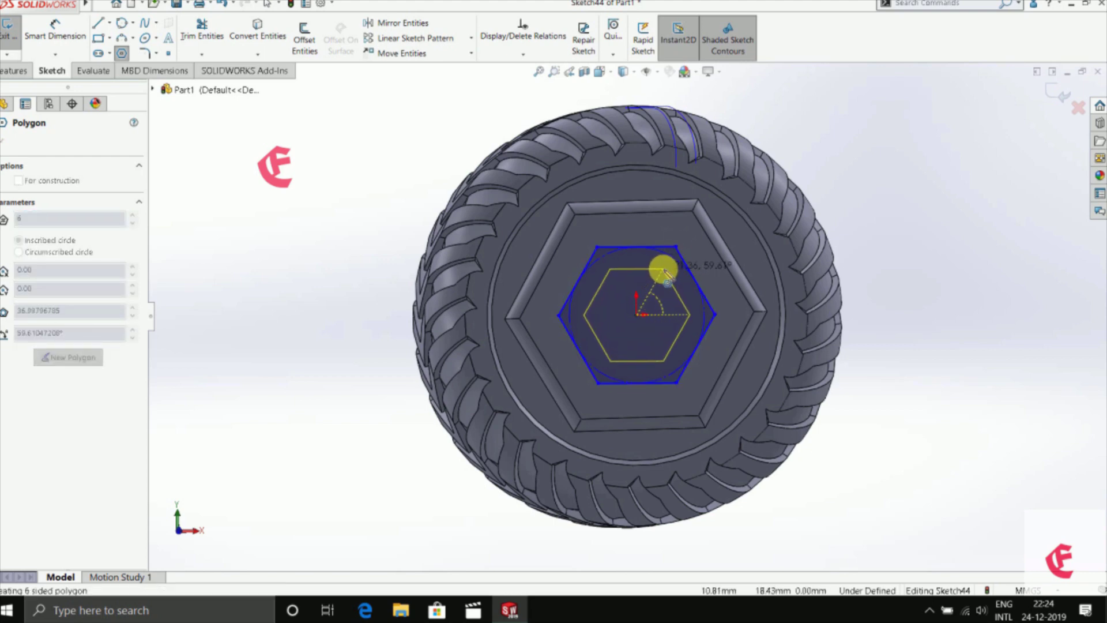
click(666, 266)
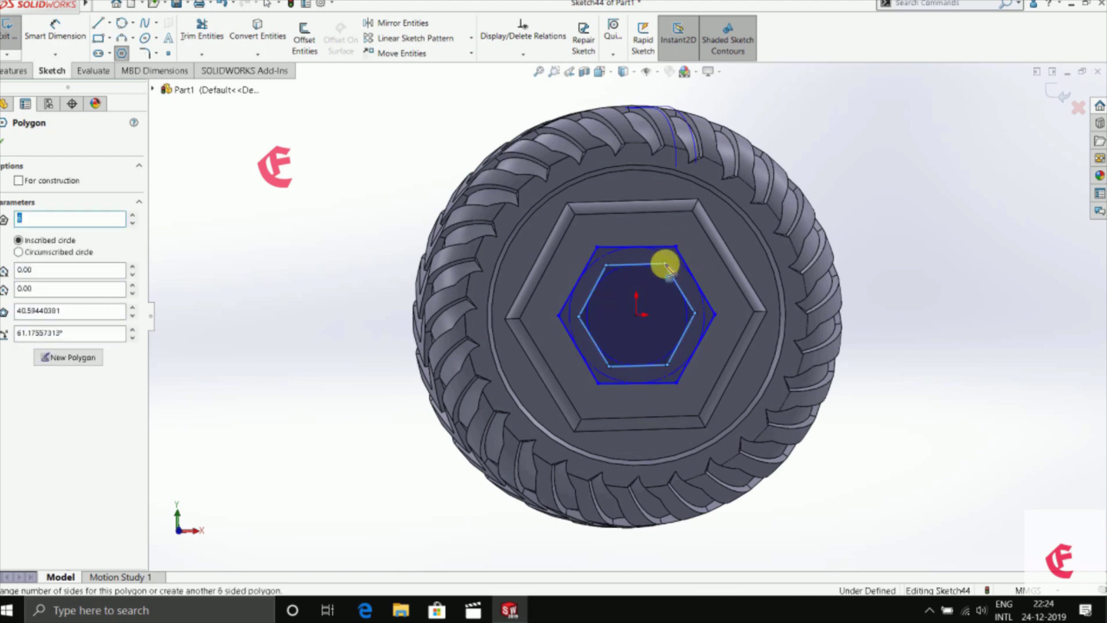
click(17, 146)
Step: Extrude the ring between the two concentric hexagons as a boss to a blind depth of 3 mm
click(22, 70)
click(16, 34)
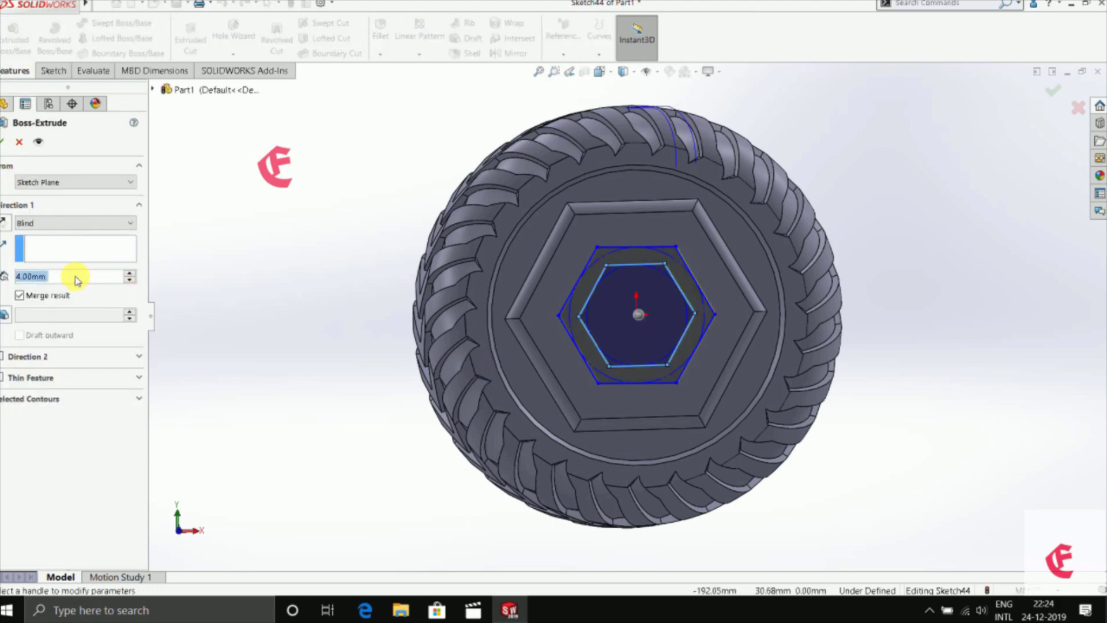
text(3)
key(Return)
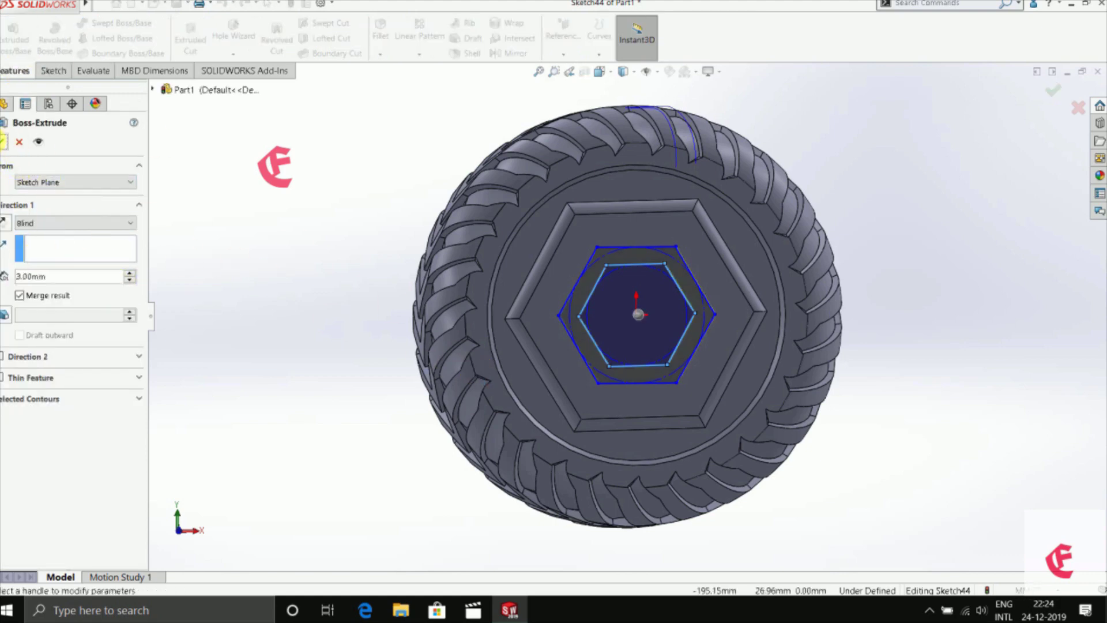
click(3, 142)
Step: Start a sketch on the recessed circular face and draw a corner rectangle about 12.5 by 28 mm above the hexagonal ring
mouse_move(306, 286)
middle_down()
mouse_move(322, 313)
mouse_move(302, 305)
mouse_move(311, 291)
middle_up()
click(52, 70)
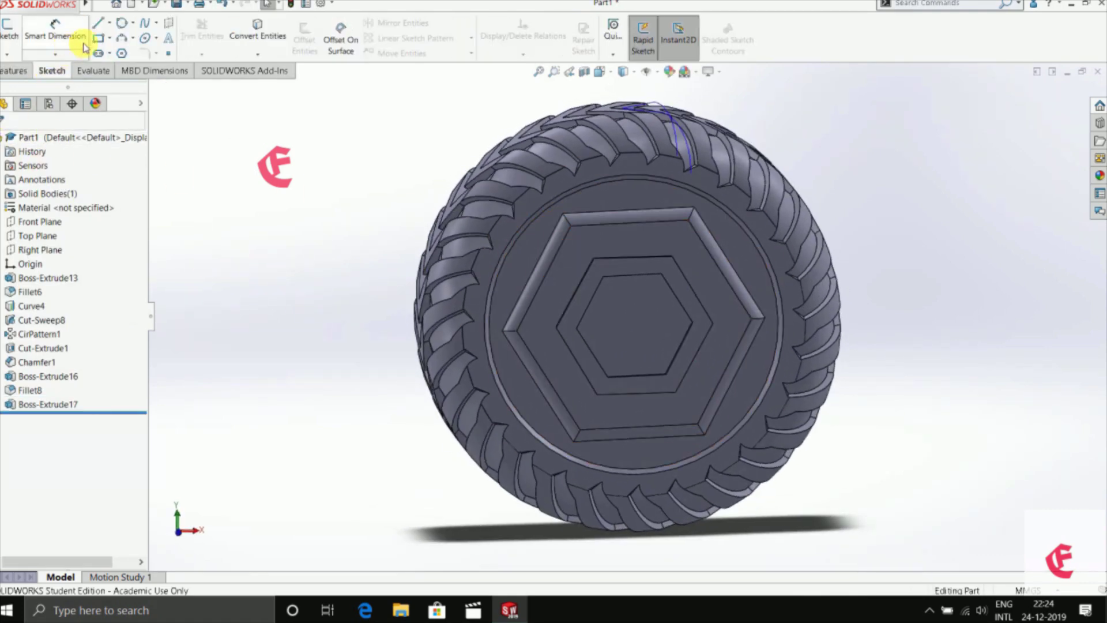
right_click(629, 197)
click(648, 180)
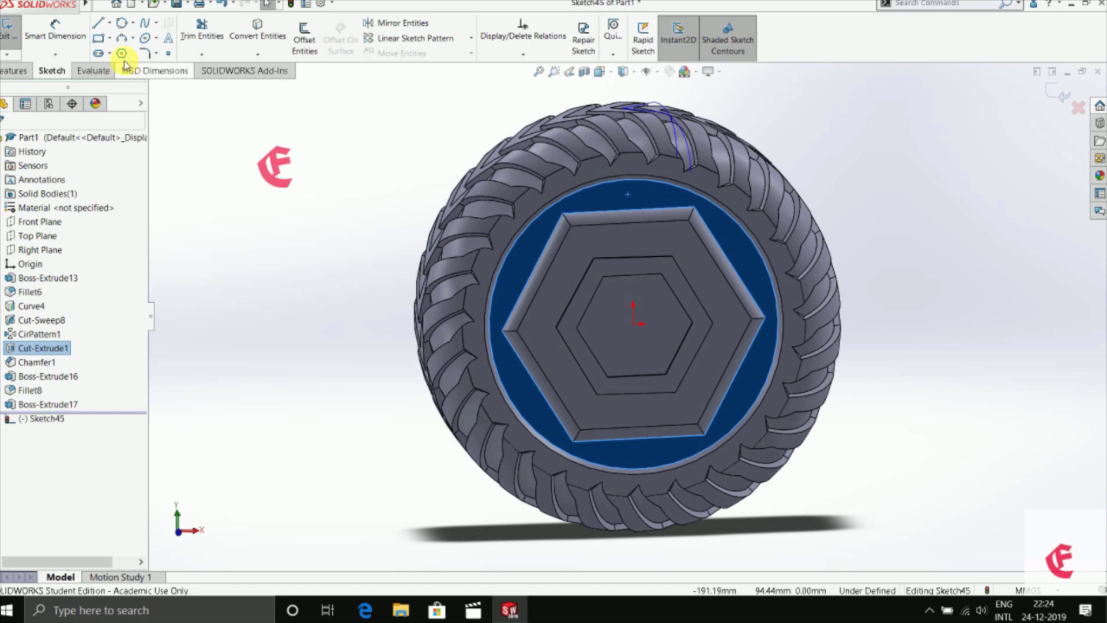
click(98, 38)
click(47, 186)
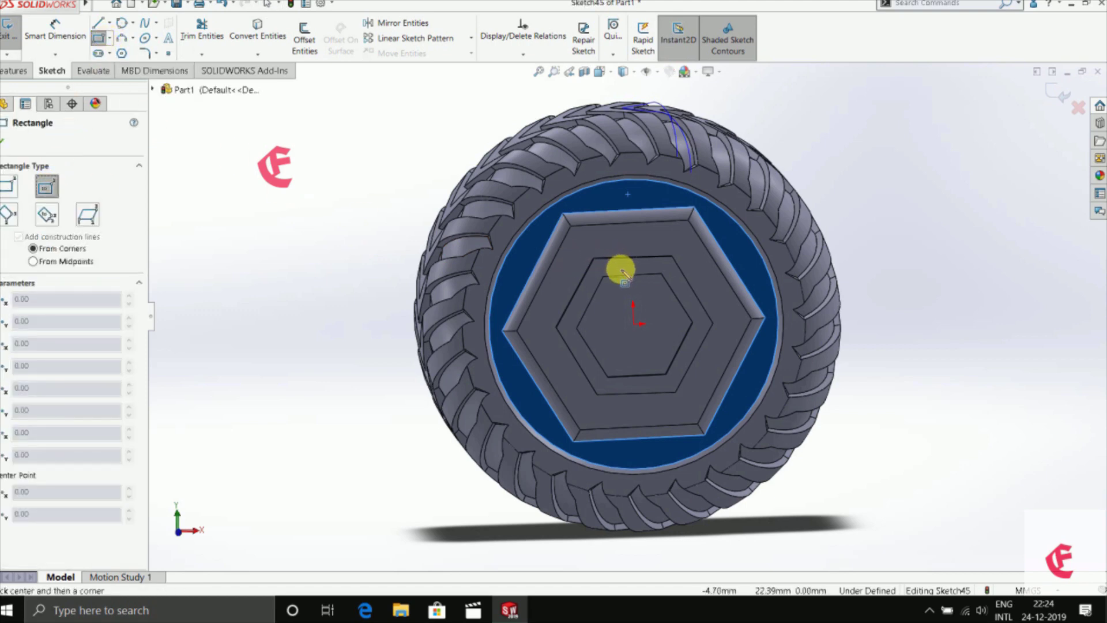
click(8, 186)
click(617, 257)
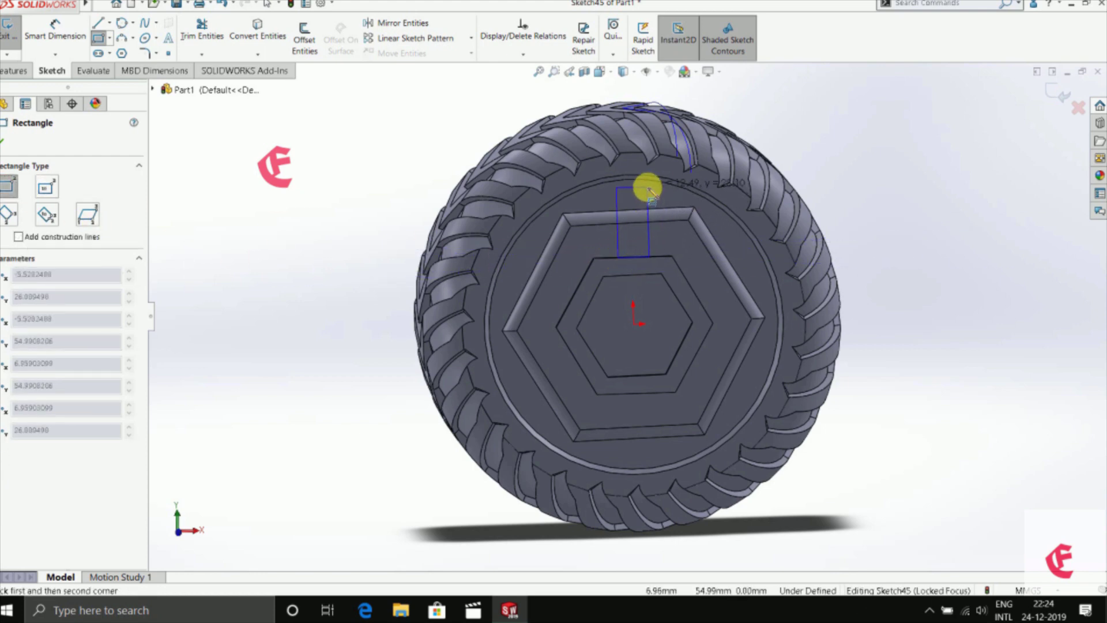
click(649, 187)
key(Escape)
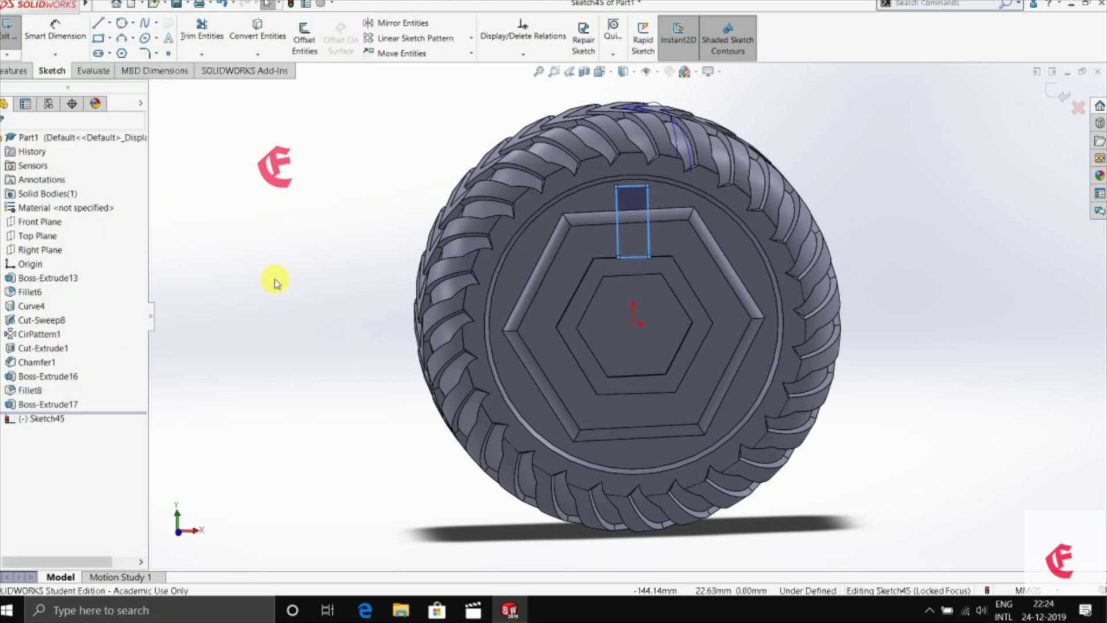
Step: Draw a construction centerline from the origin up into the rectangle
middle_drag(276, 279, 271, 263)
click(109, 23)
click(124, 50)
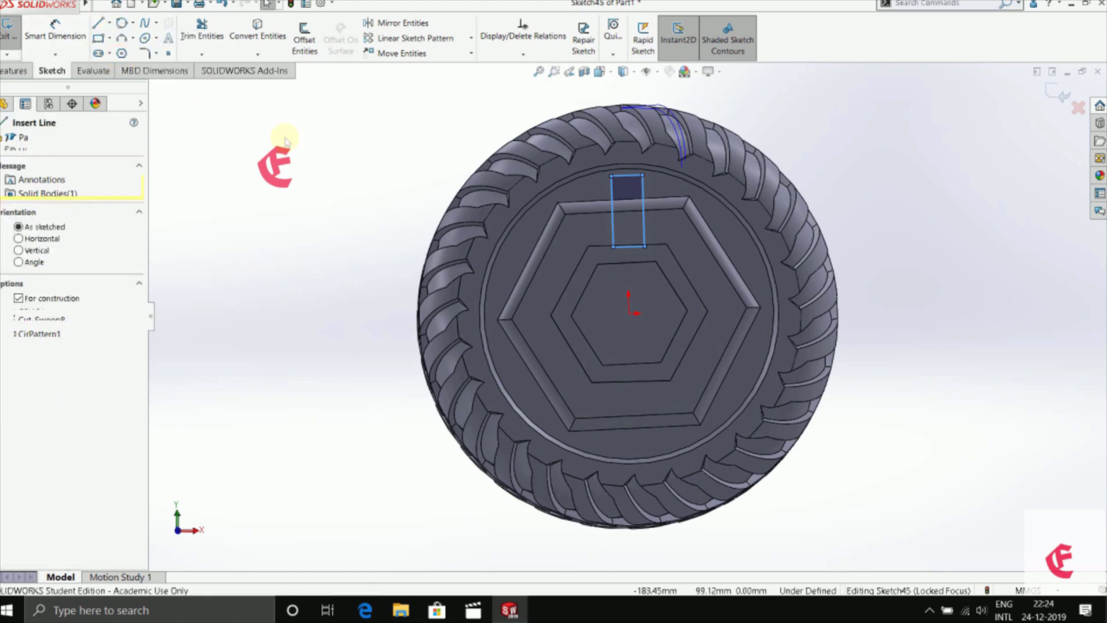
click(629, 313)
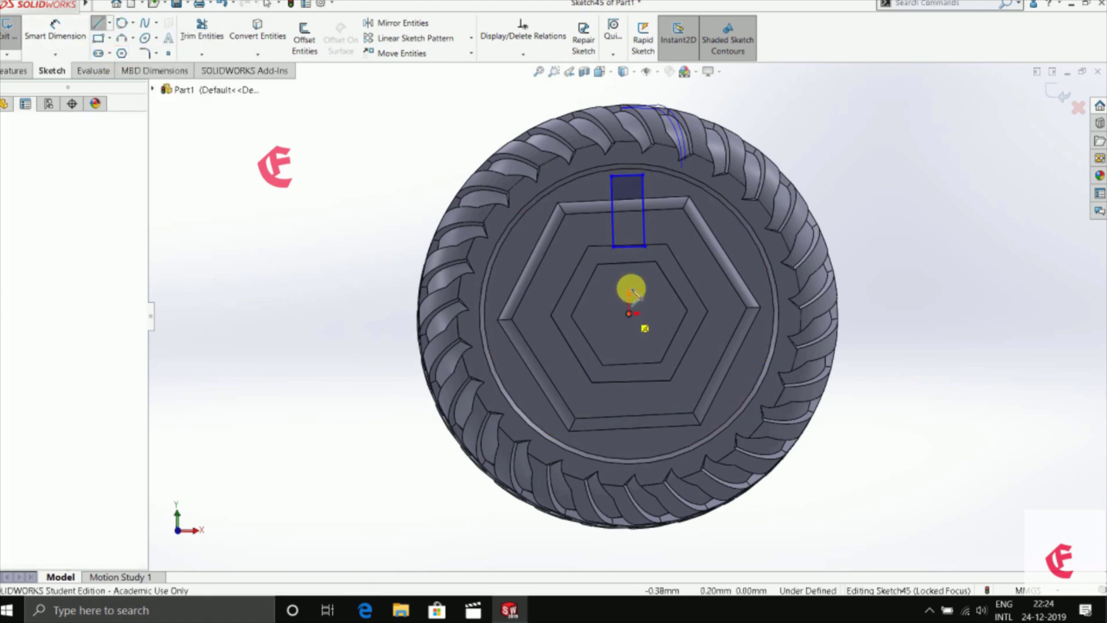
click(627, 232)
right_click(879, 218)
click(900, 225)
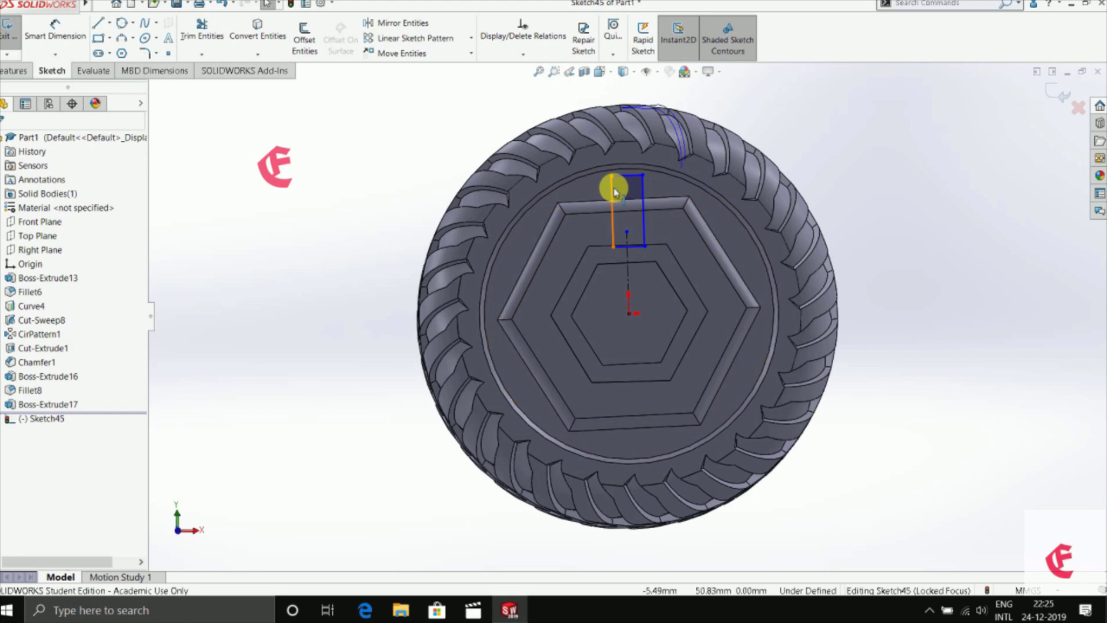
Step: Make the rectangle's two long sides symmetric about the centerline
click(613, 193)
ctrl+click(643, 202)
ctrl+click(626, 236)
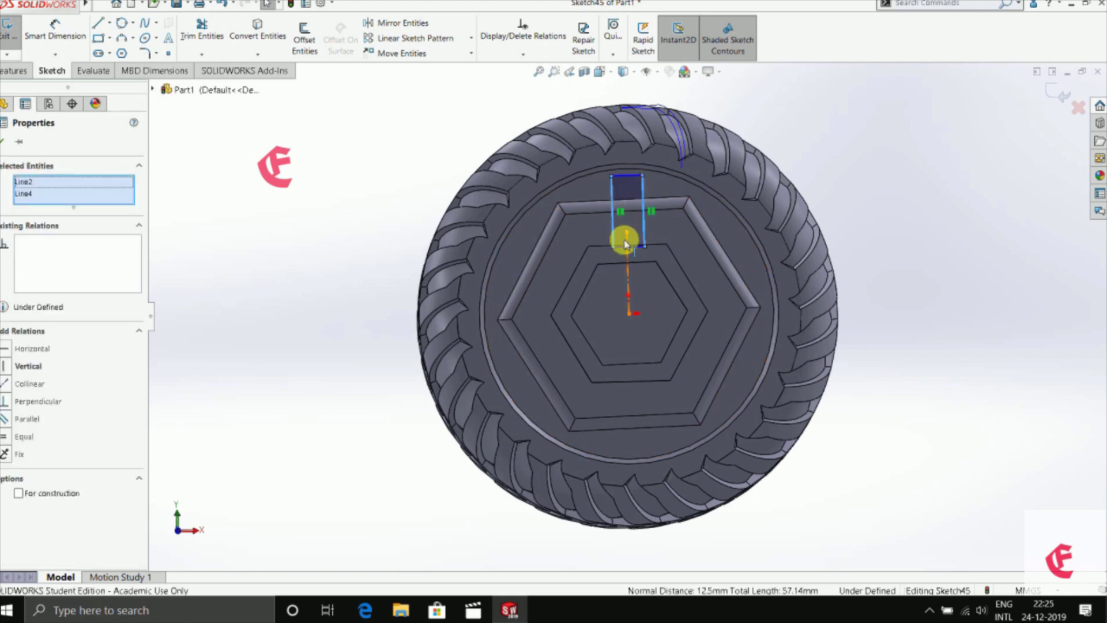
click(5, 449)
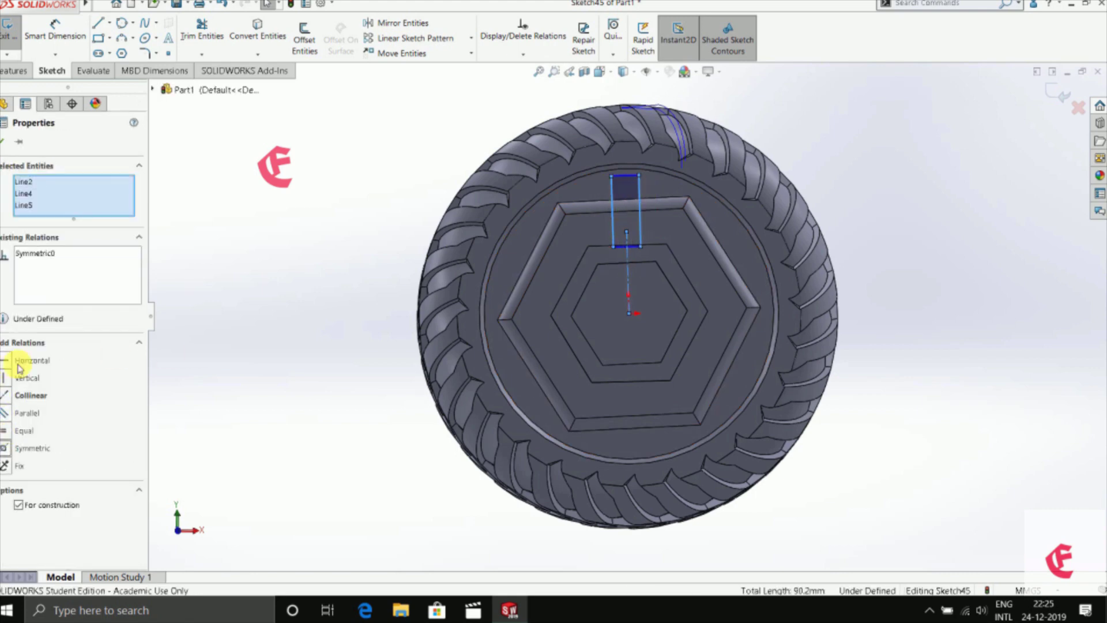
click(5, 142)
Step: Dimension the rectangle's width across its two long sides and set it to 18 mm
click(55, 32)
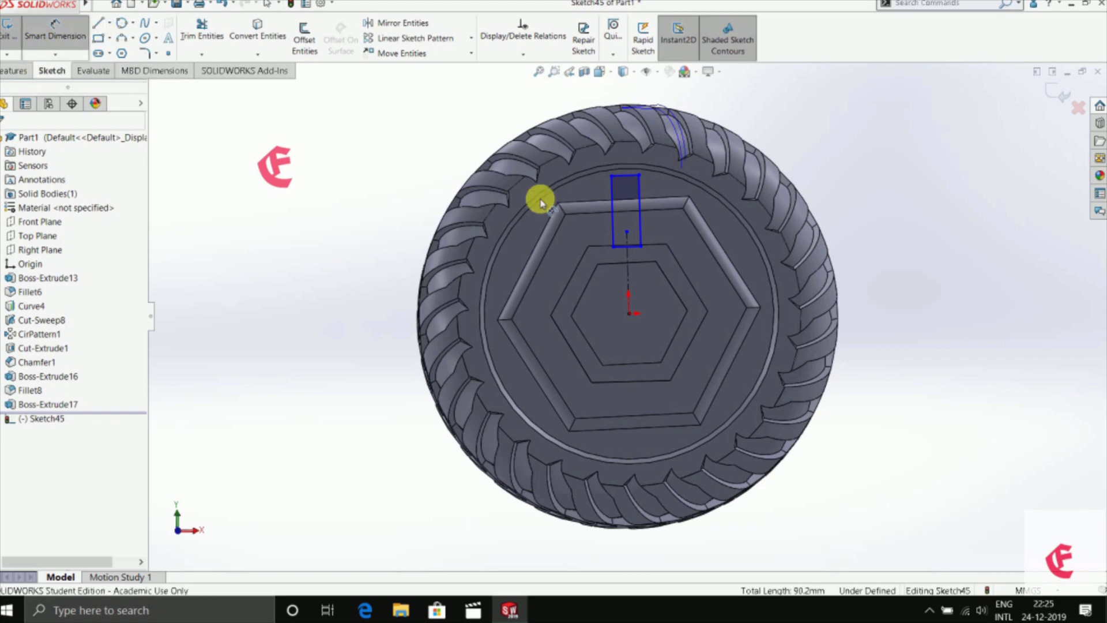
click(611, 192)
click(634, 186)
drag(639, 143, 807, 120)
drag(772, 191, 778, 192)
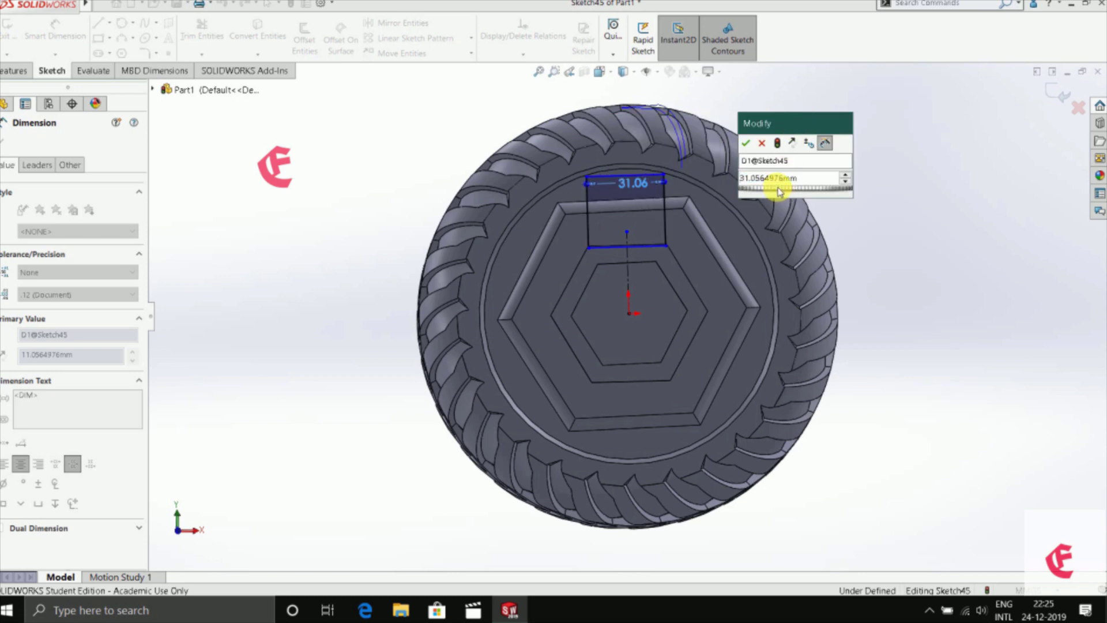
scroll(778, 192, down, 2)
scroll(778, 191, up, 1)
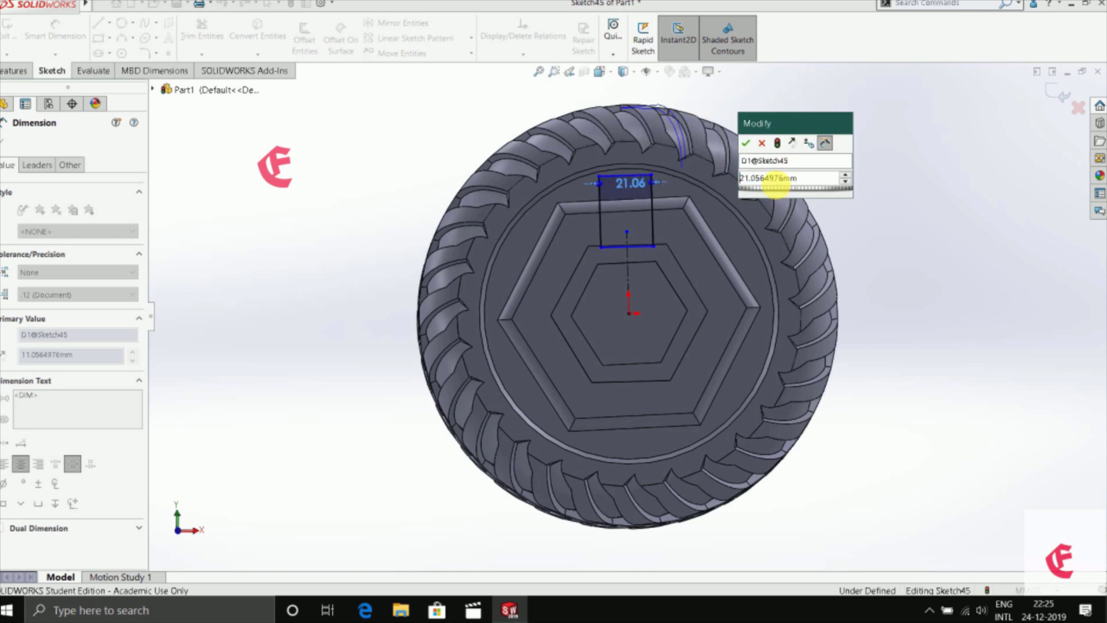
key(BackSpace)
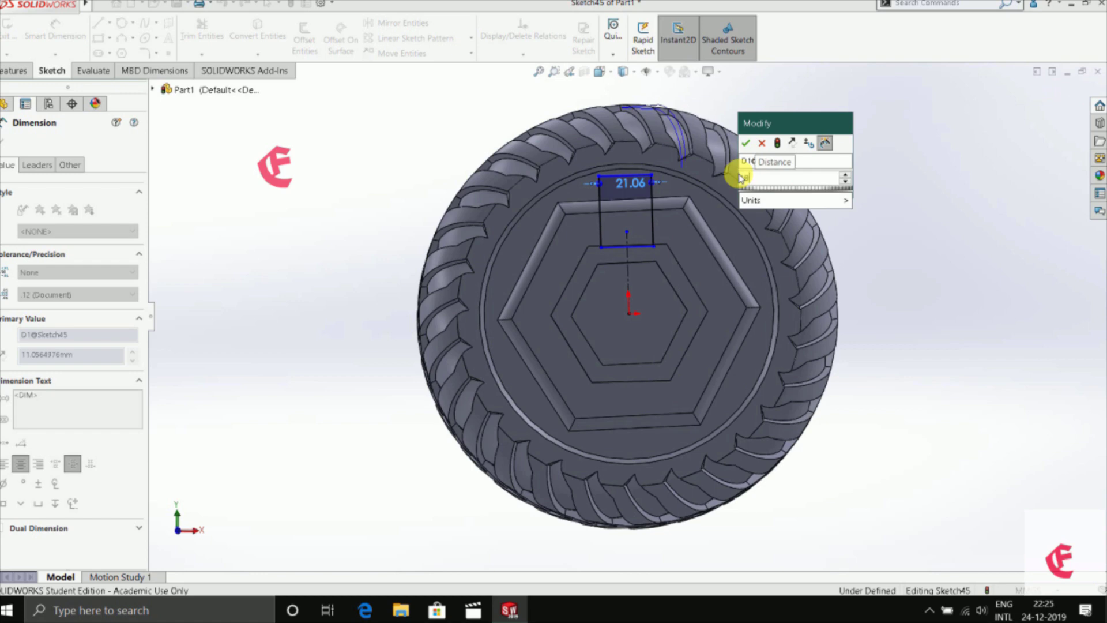
click(745, 143)
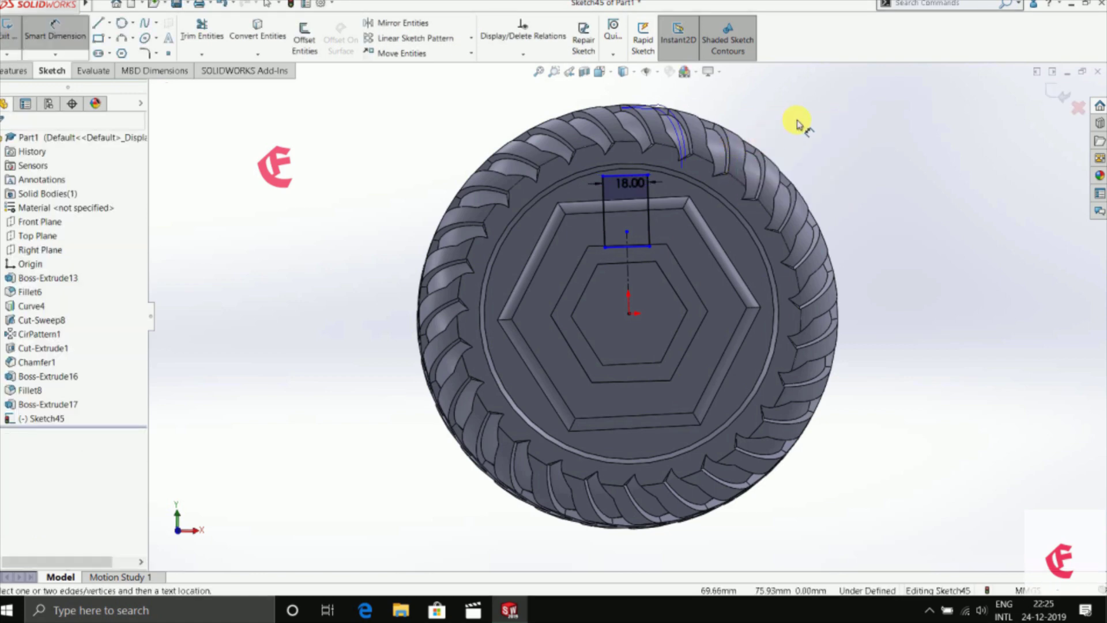
Step: Circular-pattern the rectangle's four lines around the origin as 6 equally spaced instances over 360 degrees
click(457, 24)
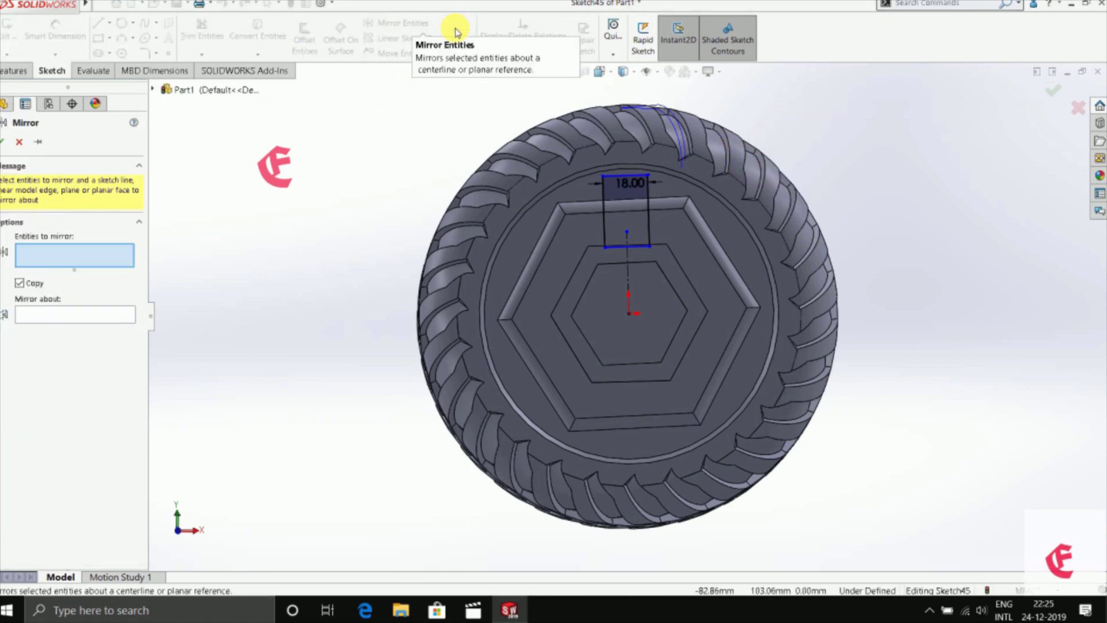
click(457, 25)
click(459, 41)
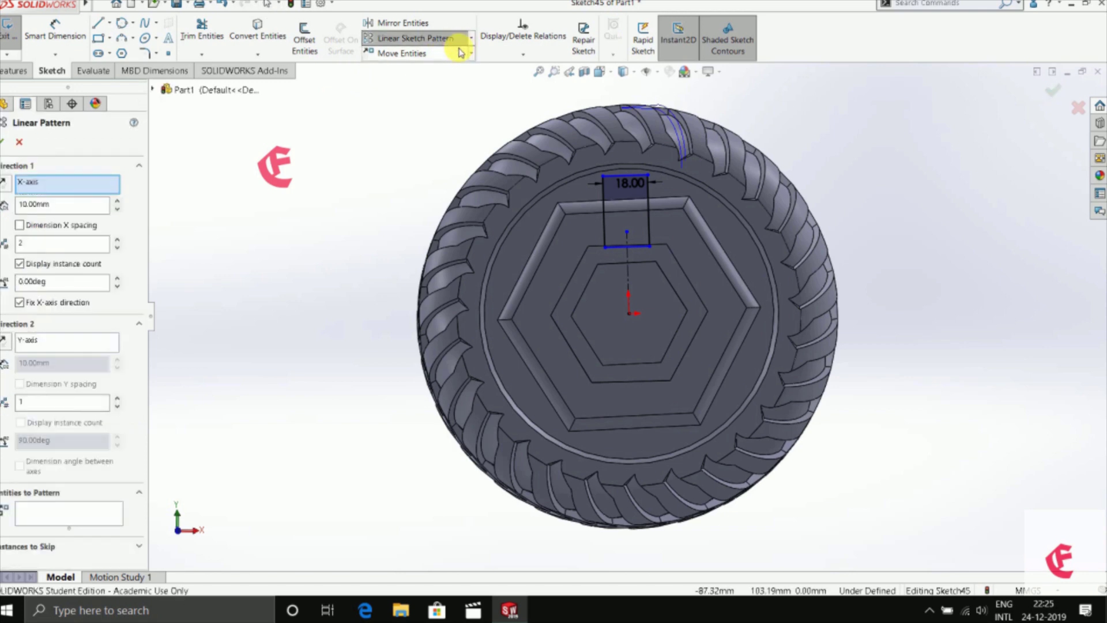
click(471, 37)
click(427, 67)
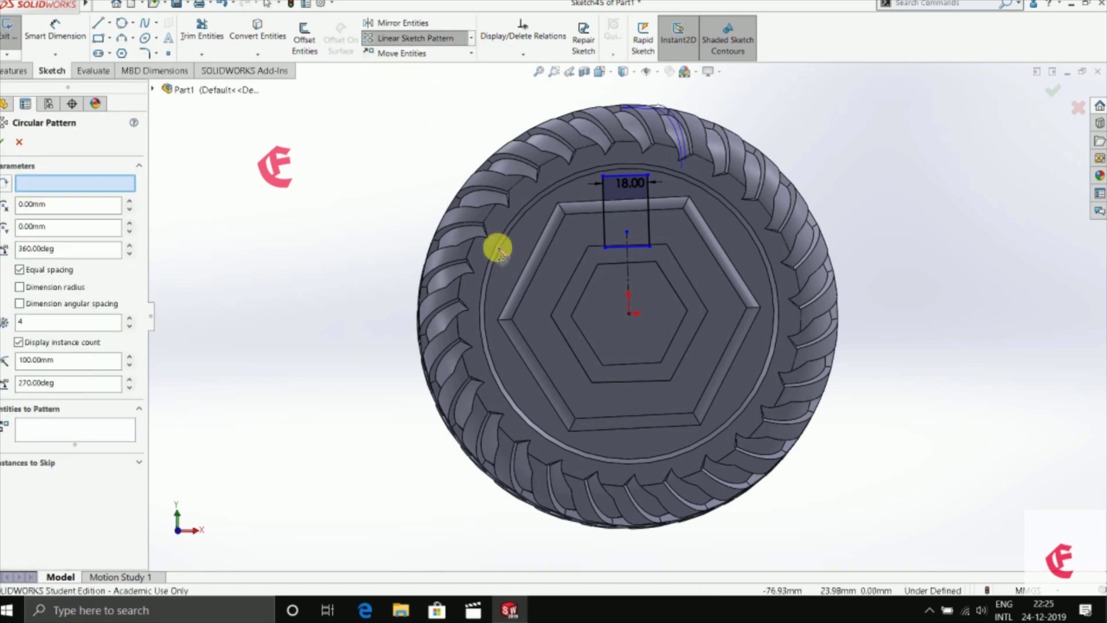
click(74, 430)
click(636, 219)
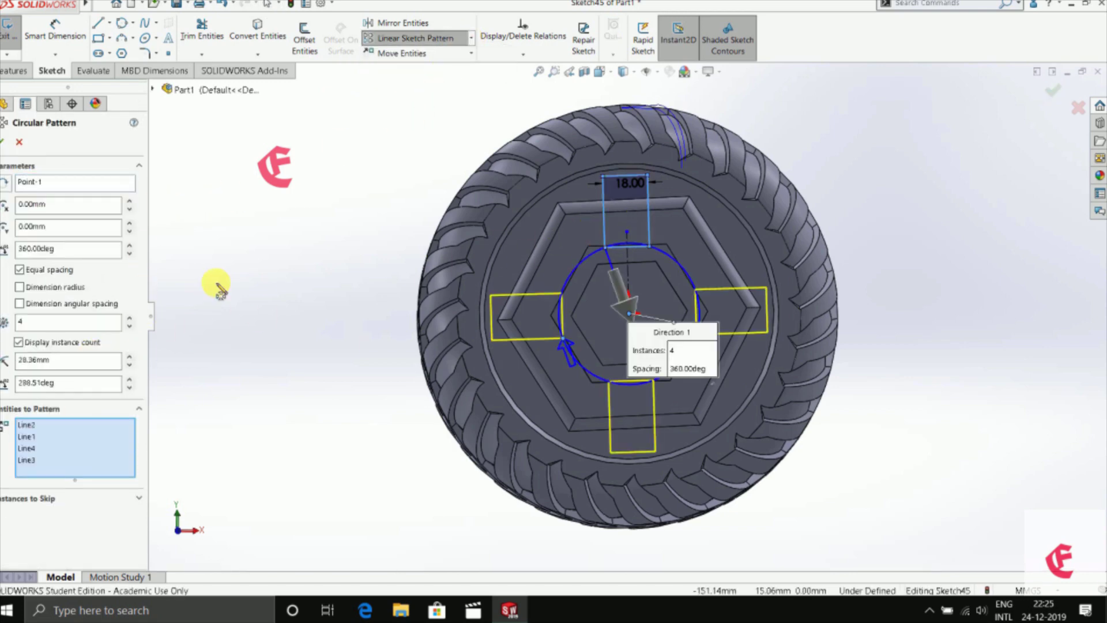
click(130, 318)
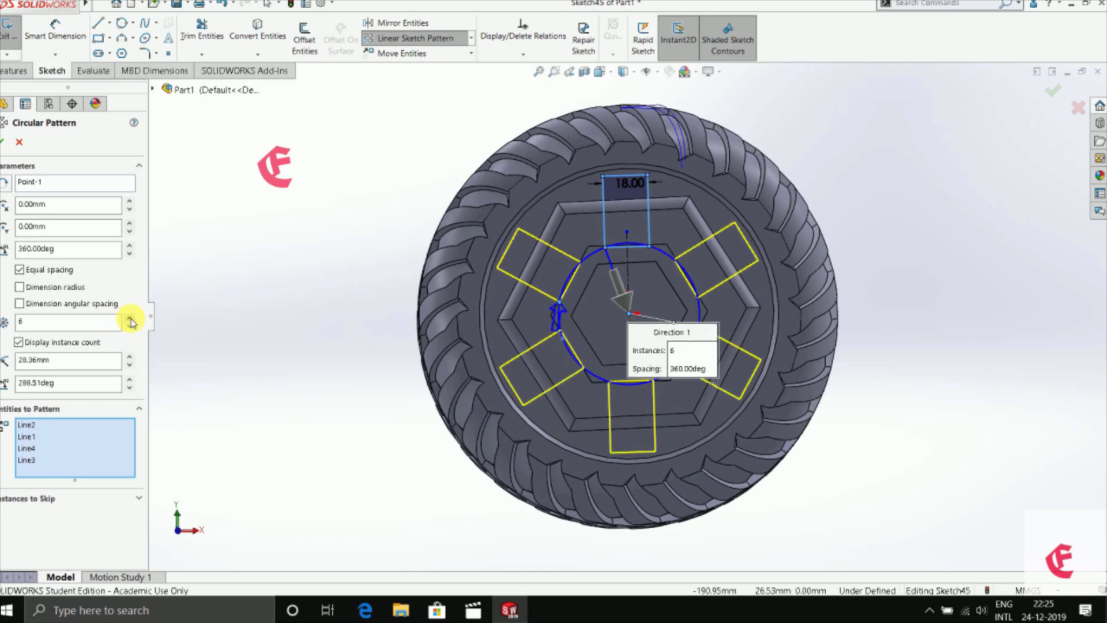
click(9, 143)
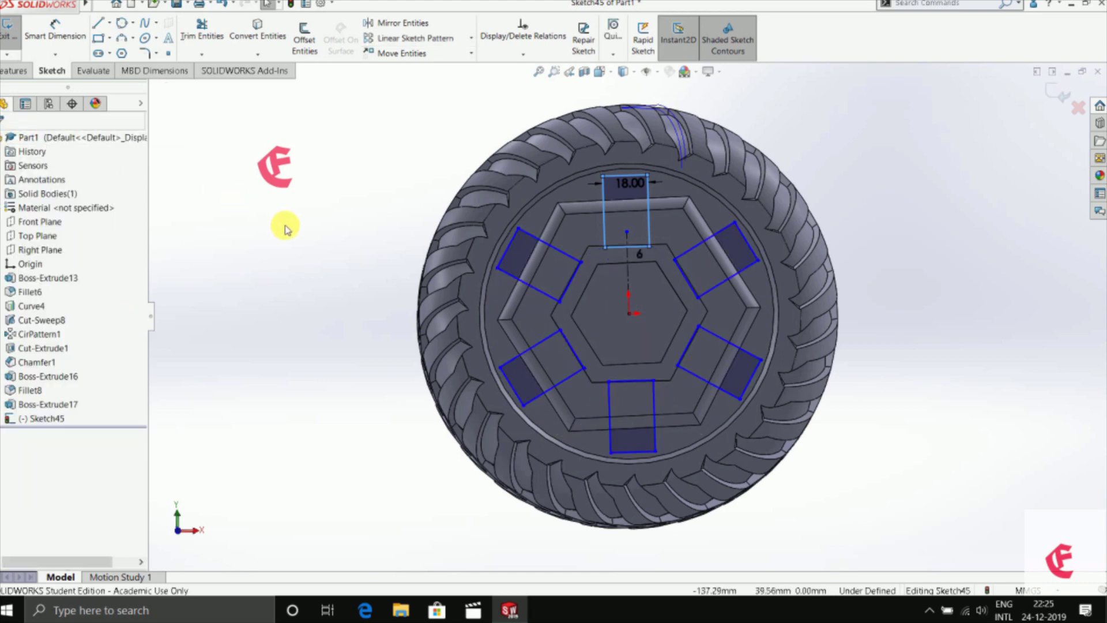
Step: Extrude the six patterned rectangles as a merged boss to a blind depth of 5 mm
click(14, 71)
click(17, 36)
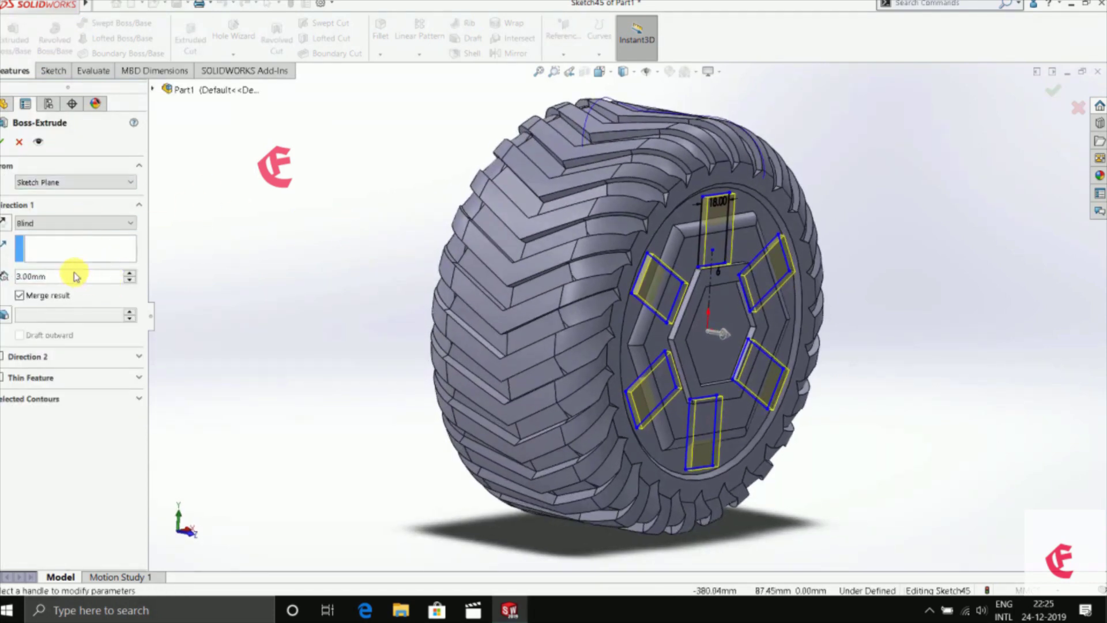
text(5)
key(Return)
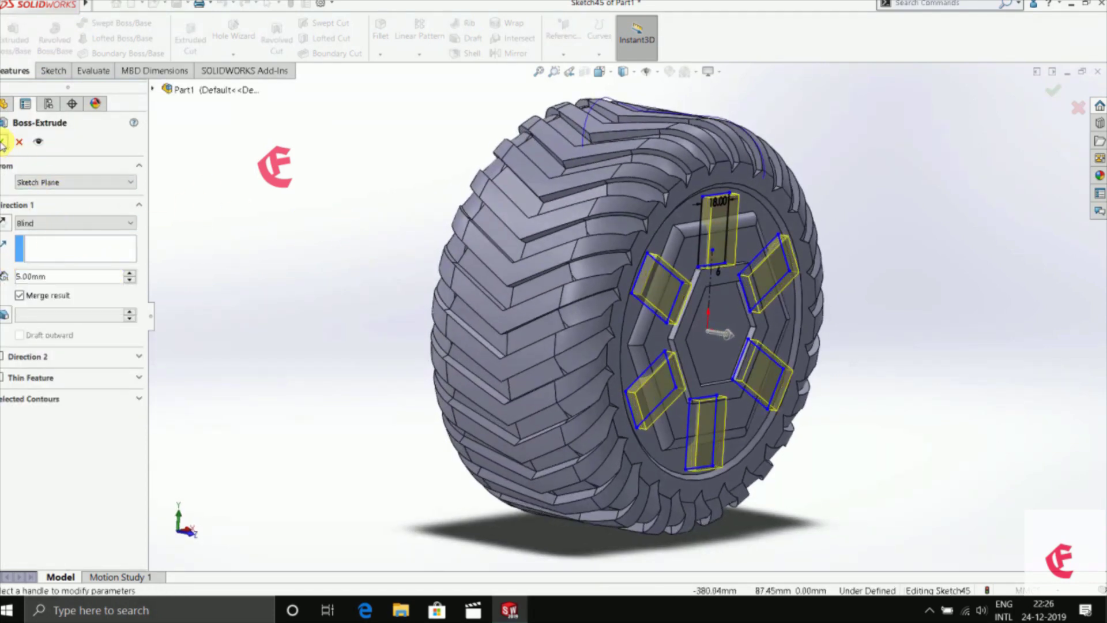
click(4, 141)
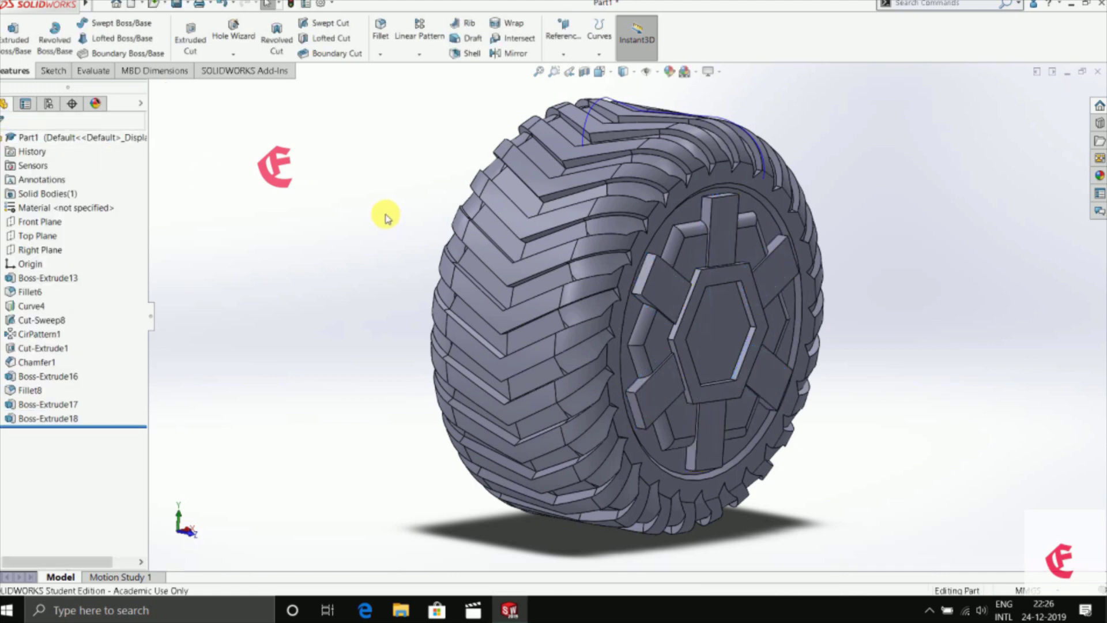
Step: Start a sketch on the tyre's flat back face and draw a circle of about 27 mm radius centred on the origin
key(ctrl+1)
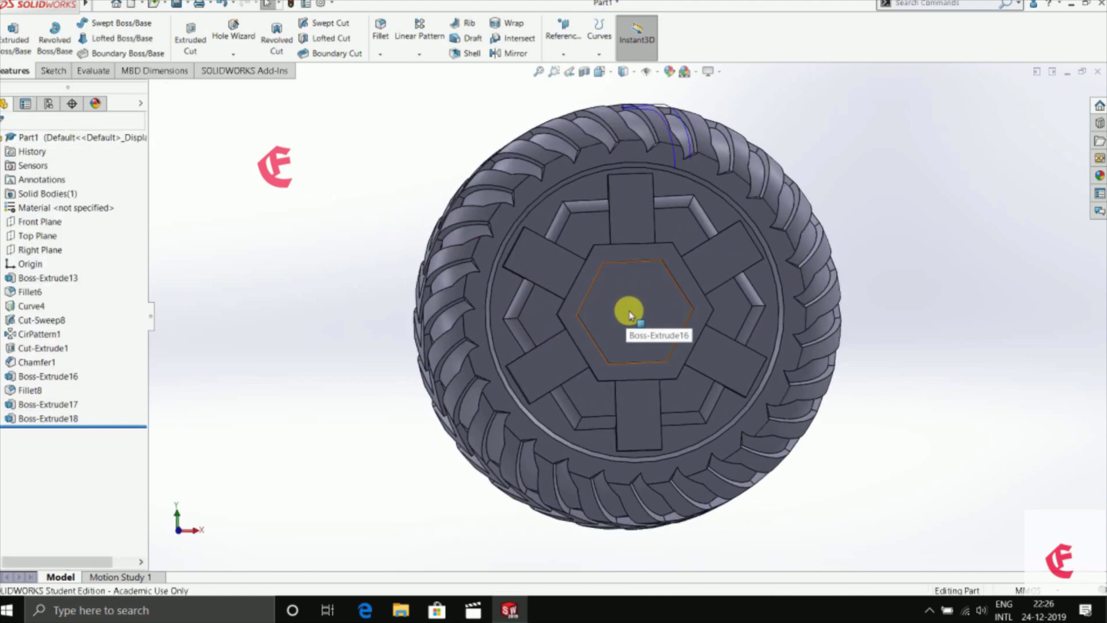
middle_drag(629, 314, 642, 254)
click(662, 284)
right_click(662, 285)
click(686, 265)
right_click(582, 340)
click(942, 249)
middle_drag(941, 250, 732, 301)
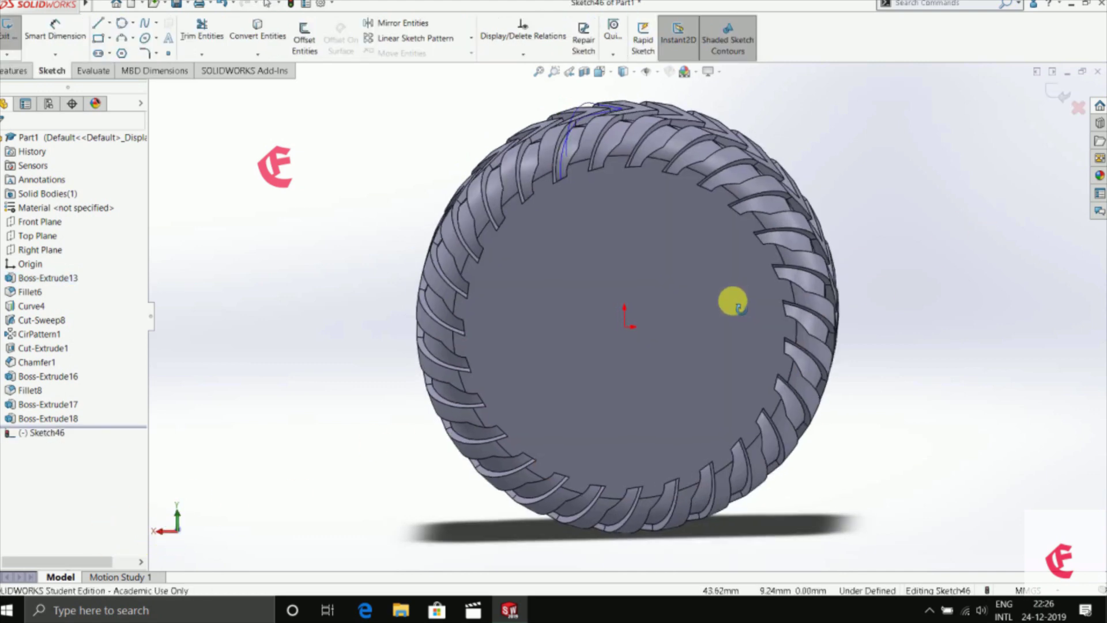
click(122, 23)
click(628, 325)
click(660, 267)
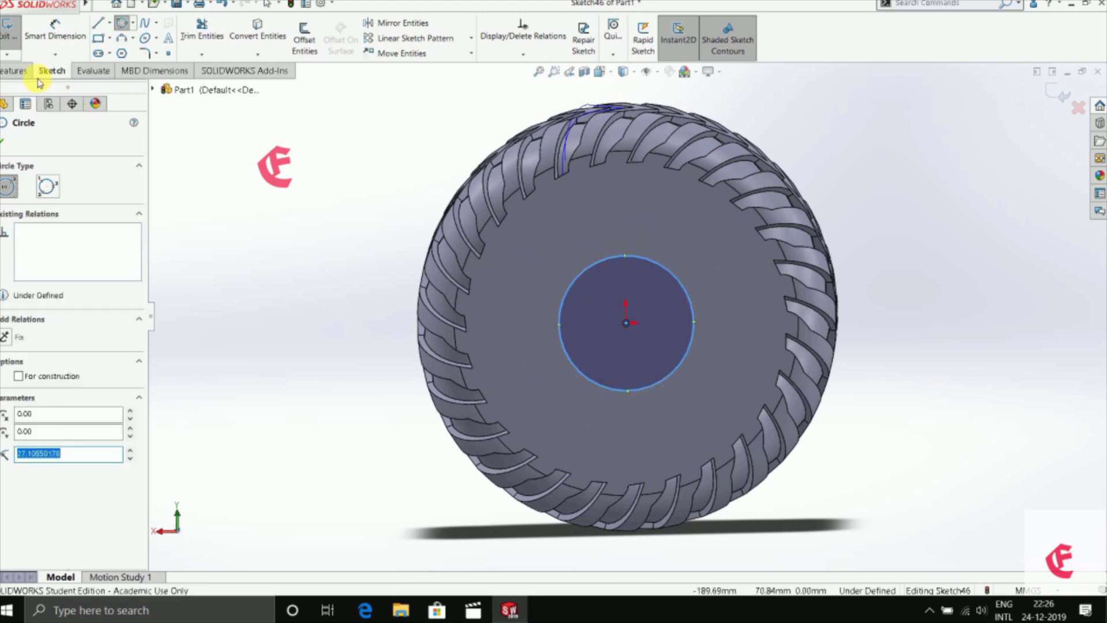
Step: Cut-extrude the circle into the tyre's back face to a blind depth of 25 mm
click(15, 70)
click(190, 39)
middle_drag(463, 255, 364, 311)
double_click(129, 275)
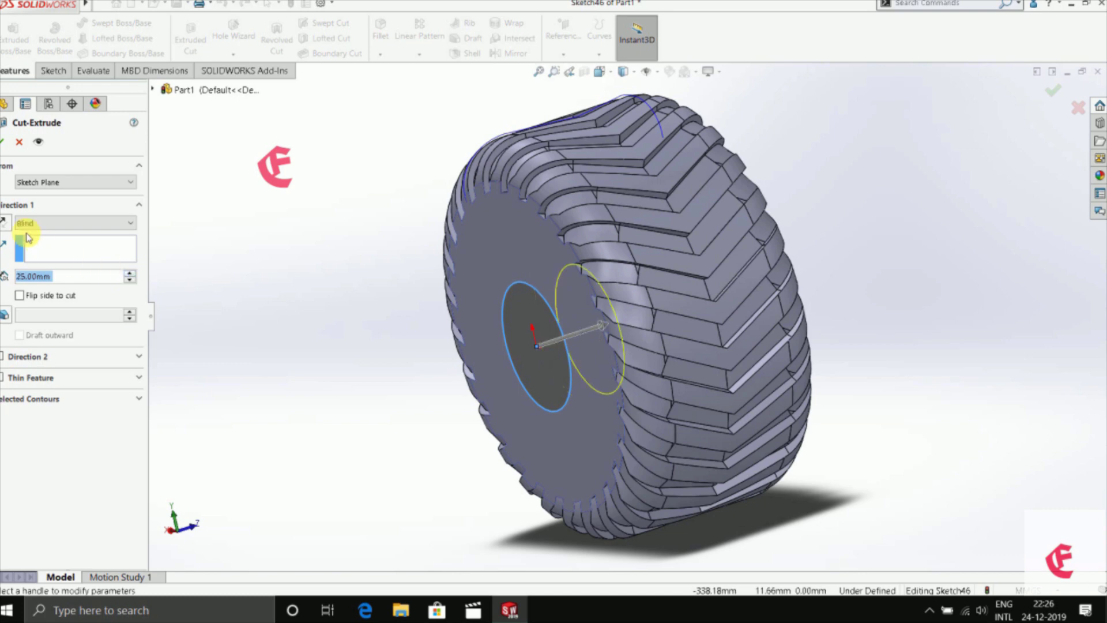
click(5, 143)
Step: Fillet the outer end edges of the six rectangular spokes and the central hexagonal face with a 5 mm radius
middle_drag(329, 306, 485, 361)
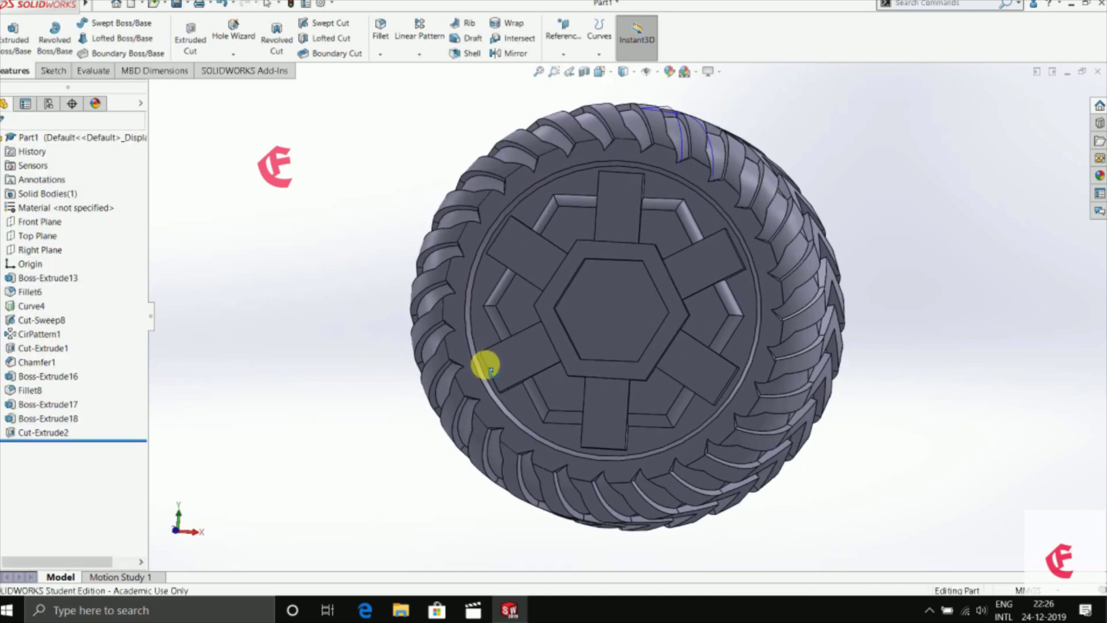
key(ctrl+1)
key(ctrl+f)
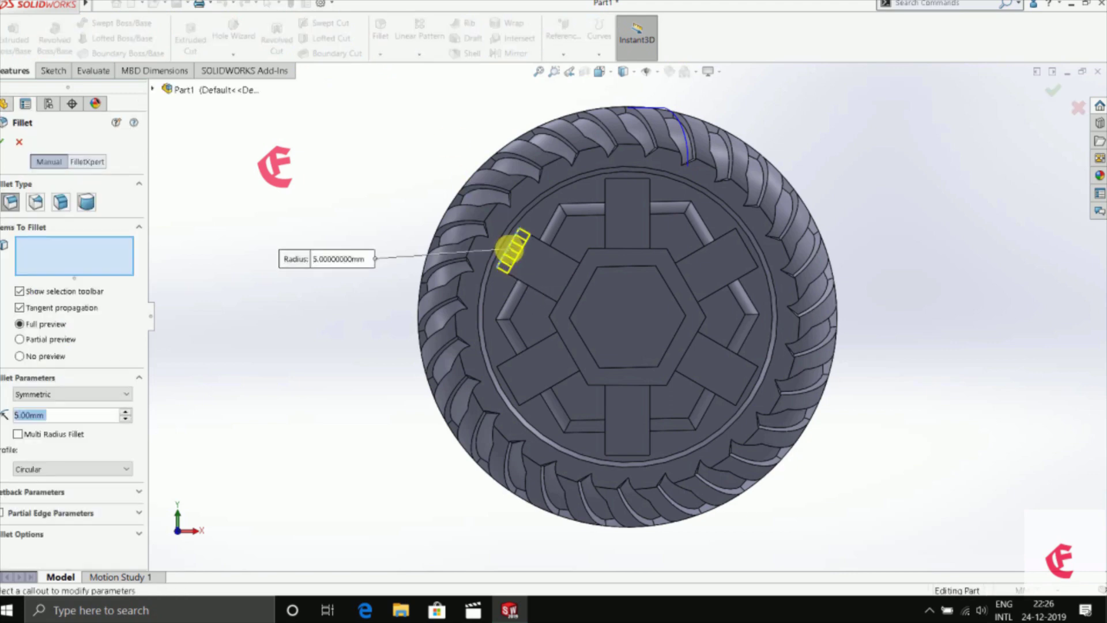
click(507, 248)
click(632, 179)
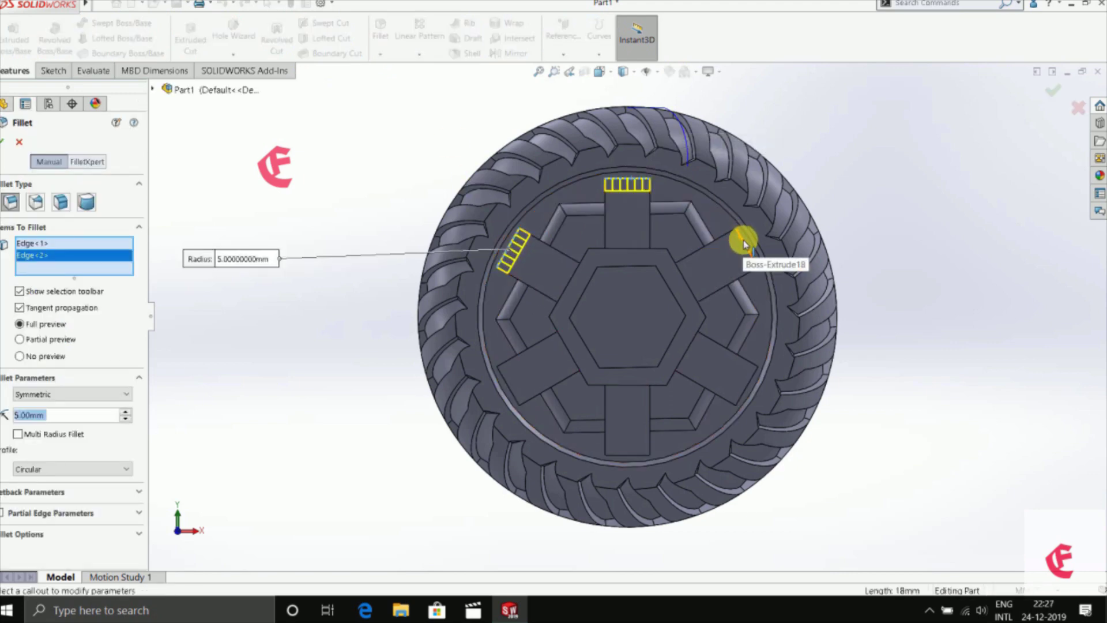
click(742, 241)
click(751, 382)
click(624, 453)
click(512, 387)
click(669, 321)
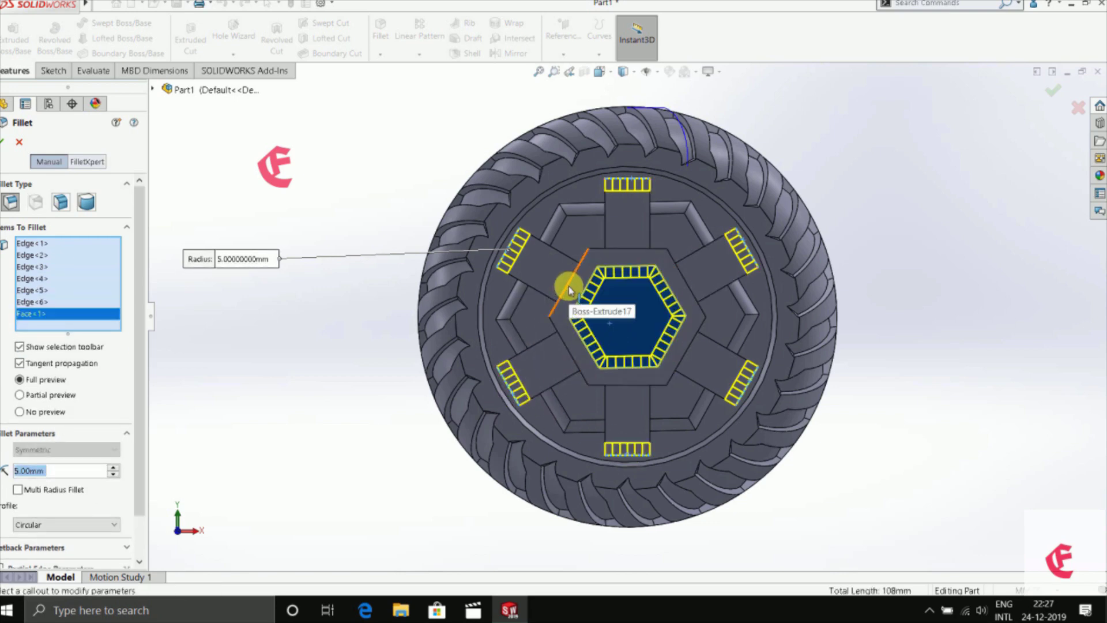
click(4, 142)
Step: Fillet the top face of the hexagonal ring around the hub centre with a 5 mm radius
middle_drag(289, 249, 310, 215)
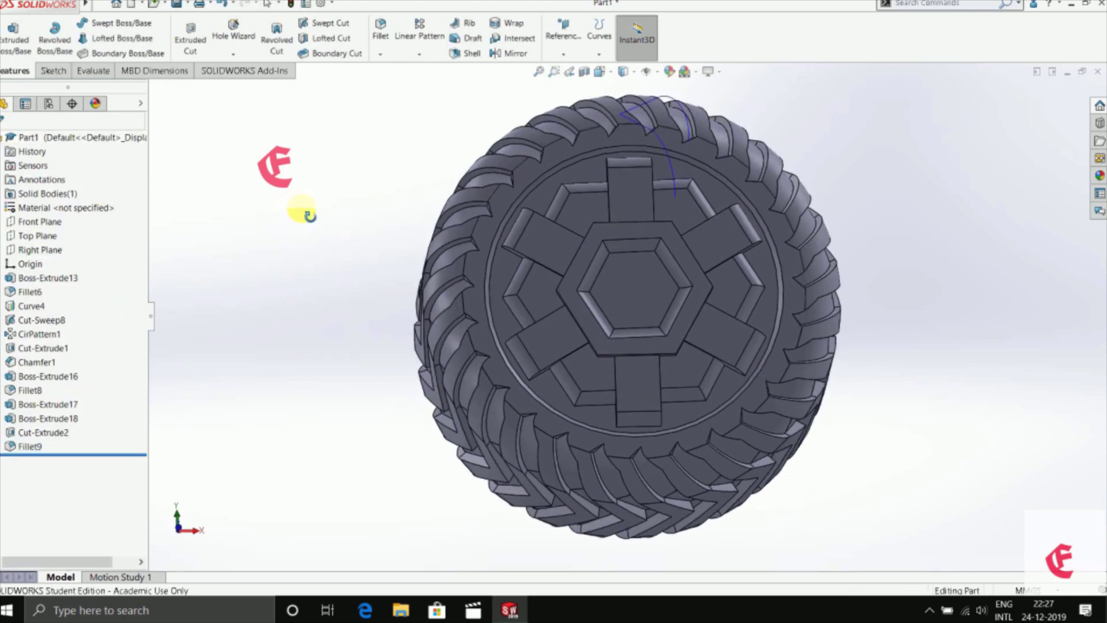
click(380, 29)
click(584, 260)
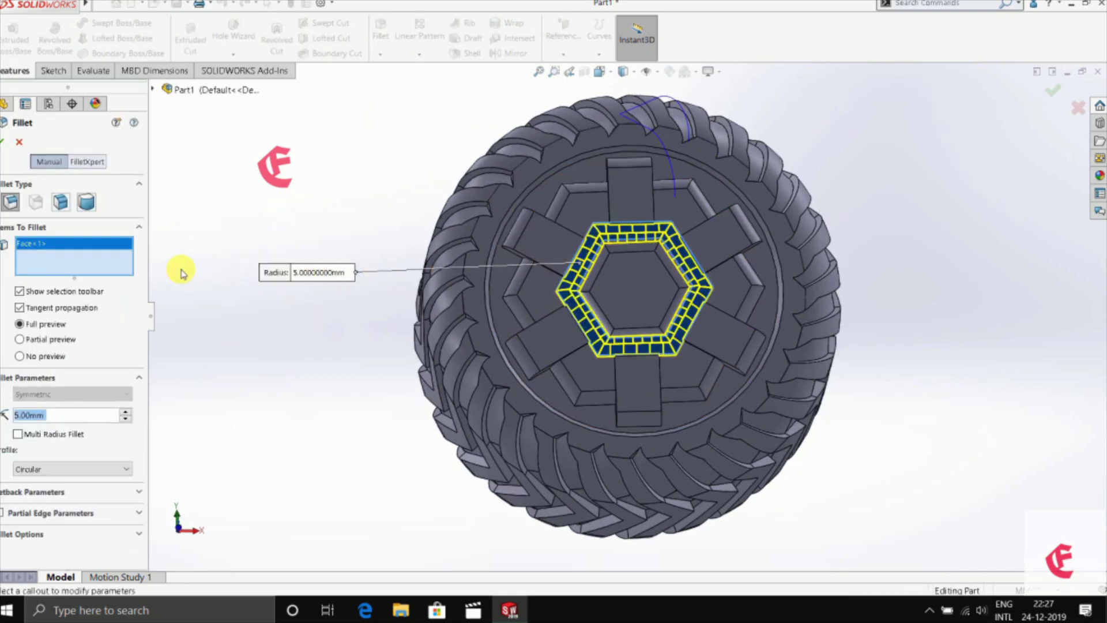
click(3, 142)
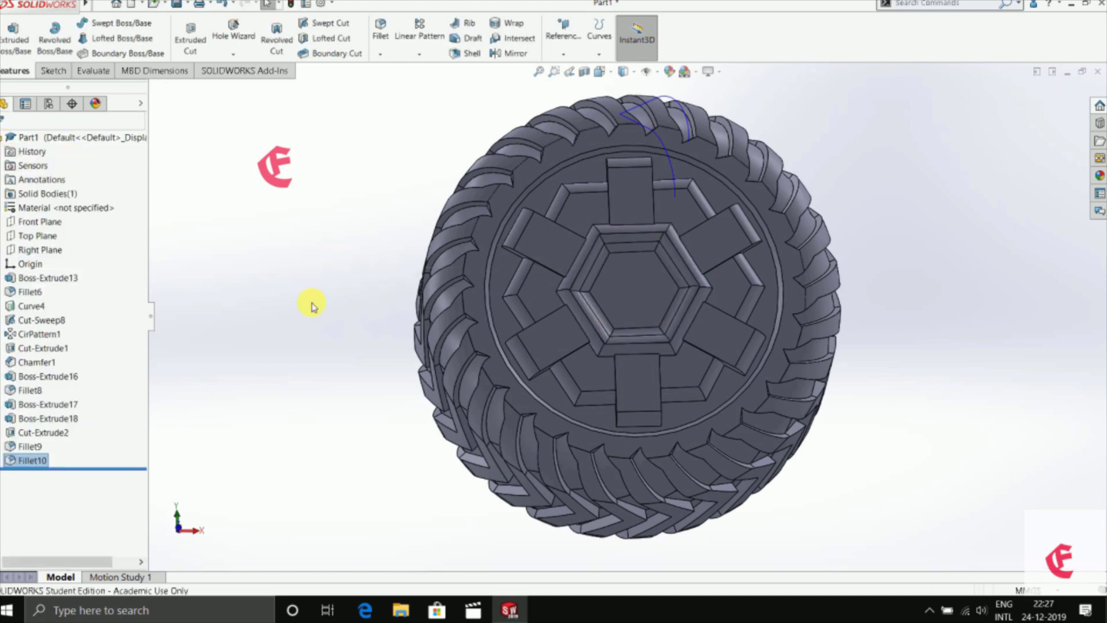
Step: Start a sketch on the central hexagonal face and draw a circle about 23 mm in diameter centred on the origin
right_click(626, 282)
click(637, 257)
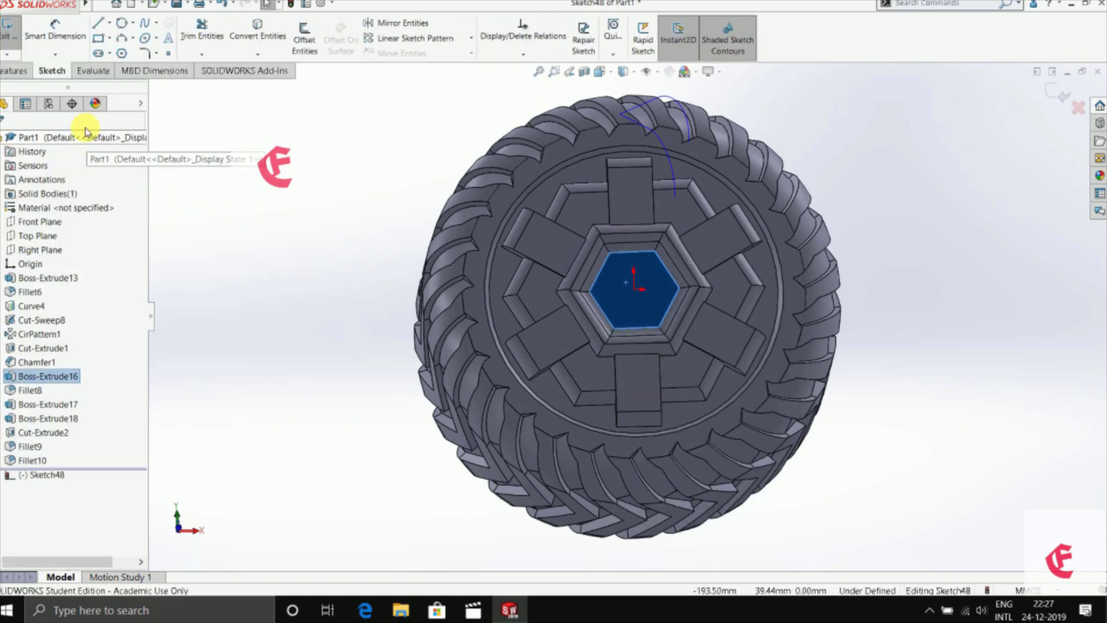
click(122, 26)
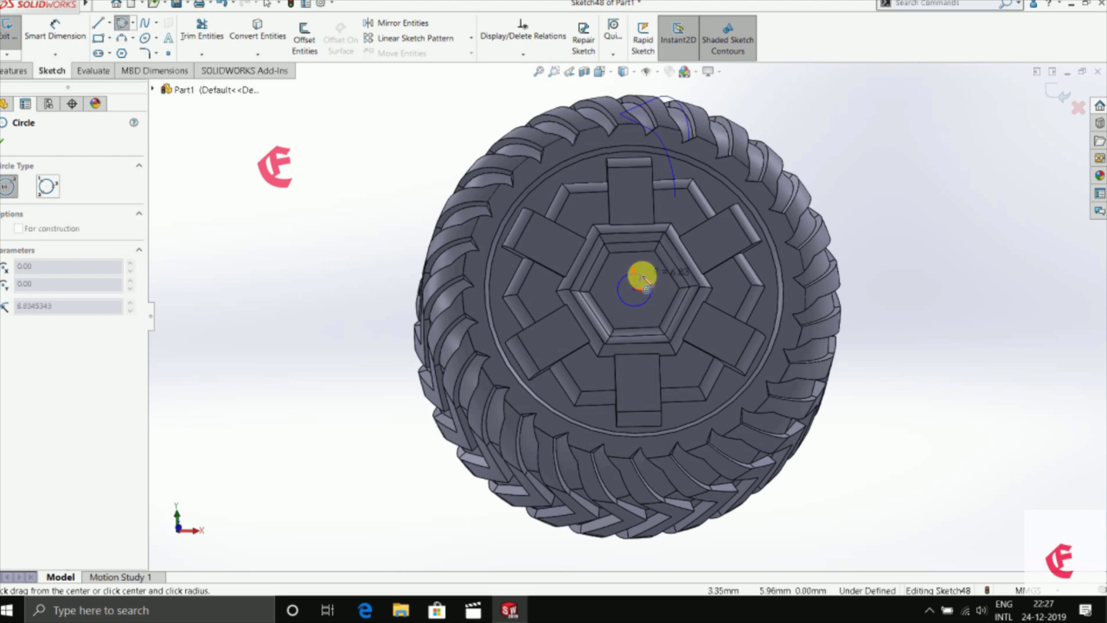
click(633, 292)
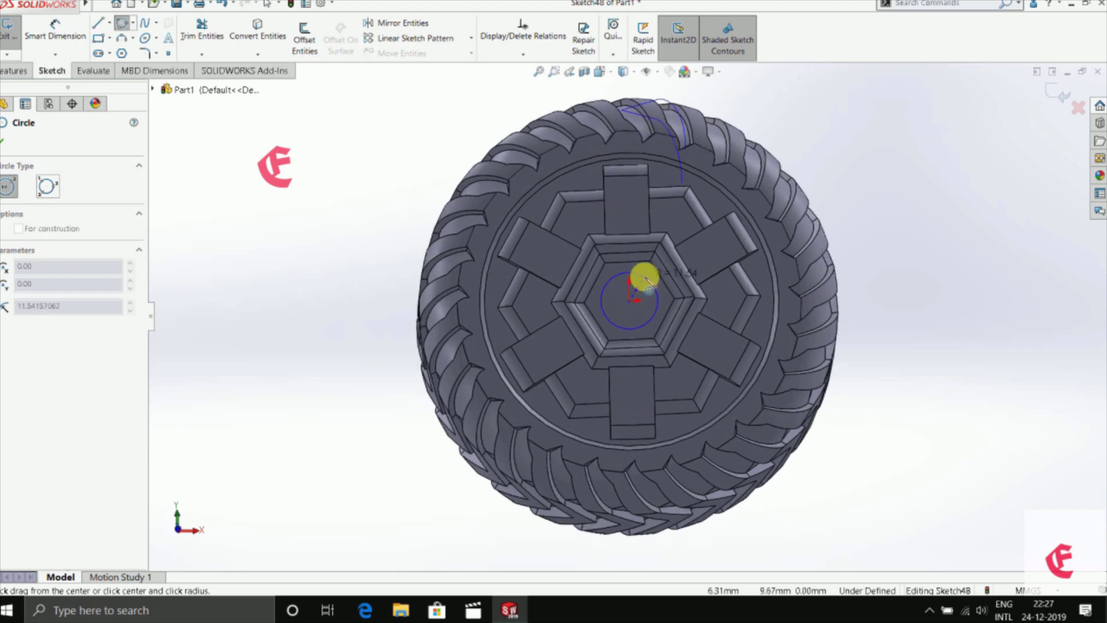
click(644, 276)
key(Escape)
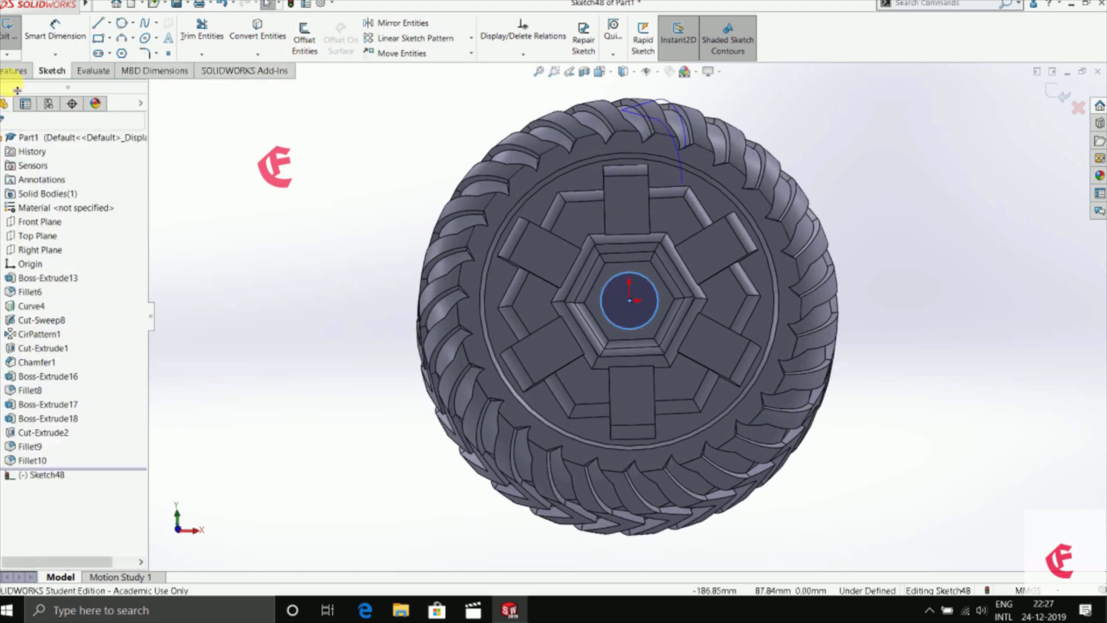
Step: Extrude the central circle as a merged boss to a blind depth of 4 mm
click(14, 70)
click(13, 35)
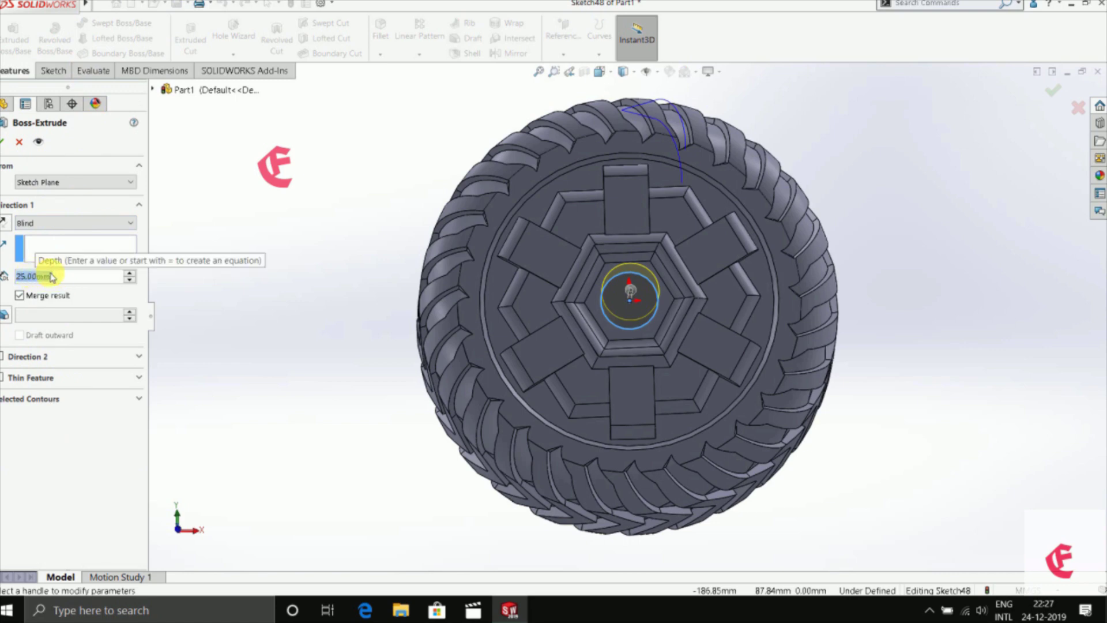
text(4)
key(Return)
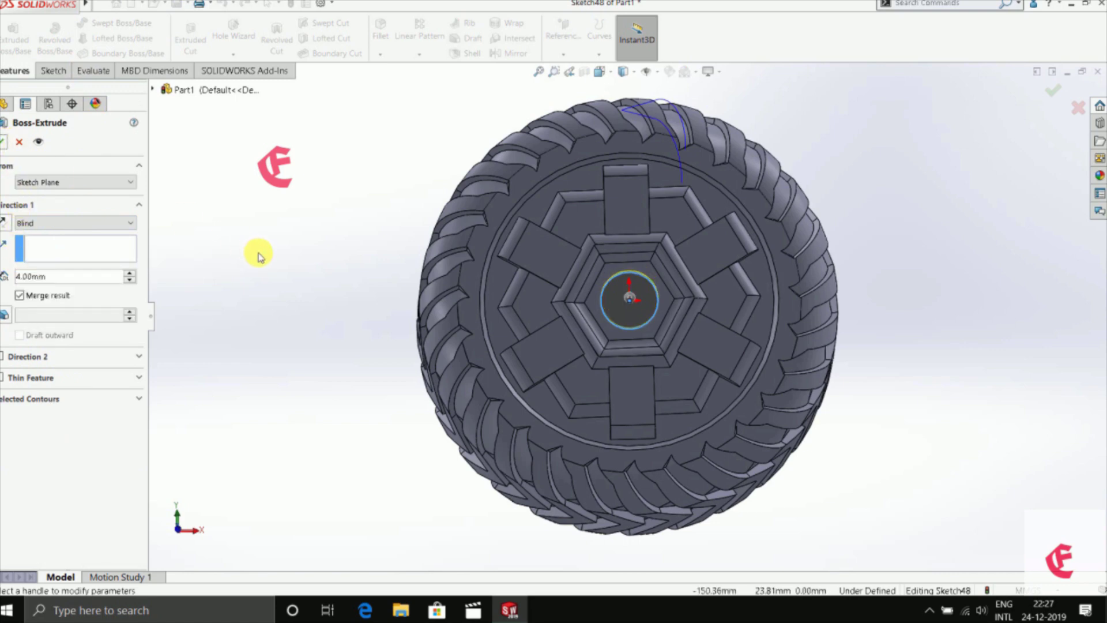
click(4, 141)
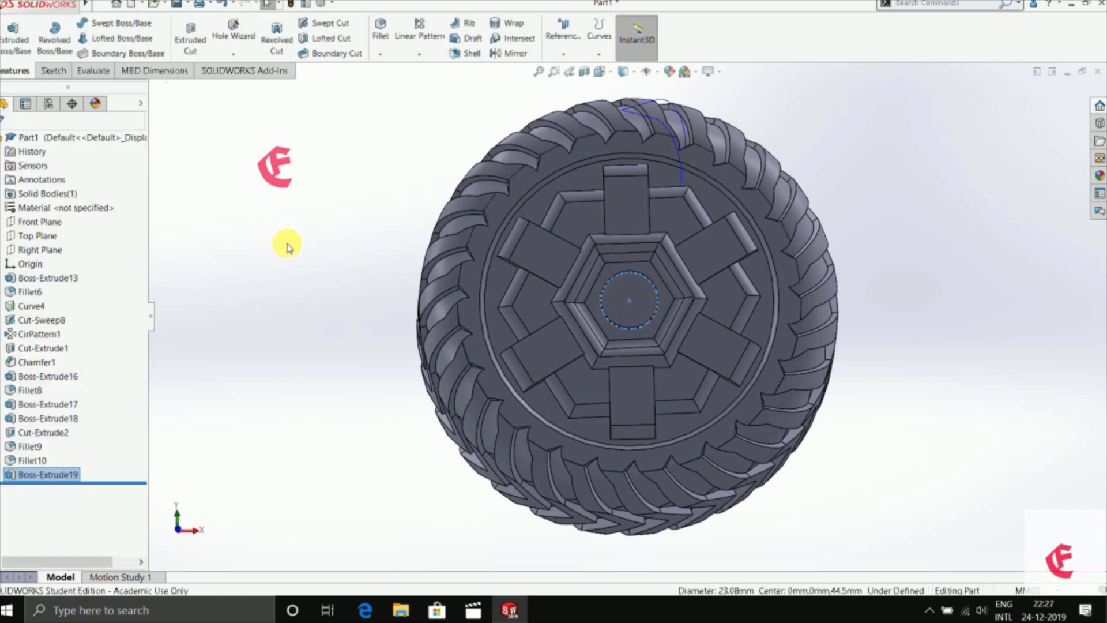
Step: Fillet the top face of the central circular boss with a 5 mm radius
click(309, 106)
right_drag(615, 292, 633, 314)
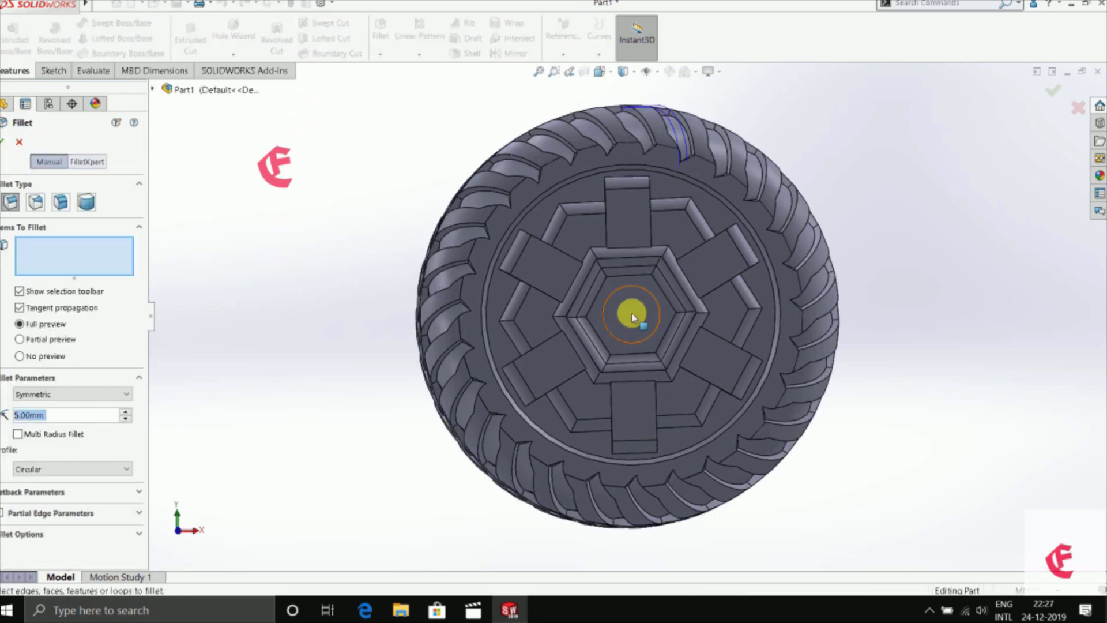
click(631, 314)
click(4, 142)
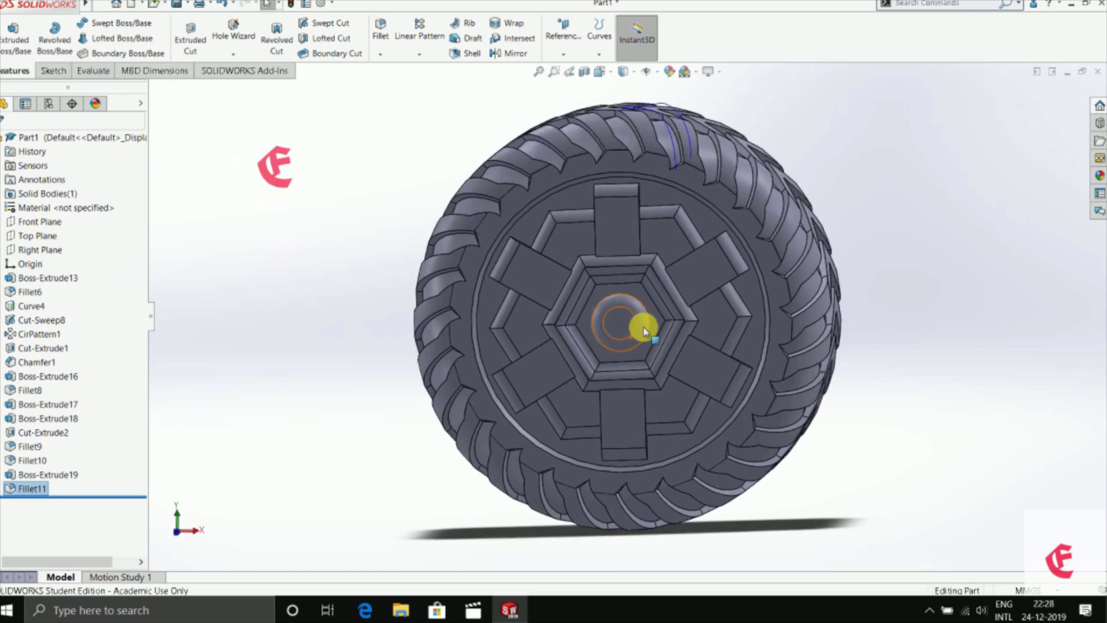
Step: Change the fillet radius of the central circular boss to 3 mm
click(46, 474)
click(47, 453)
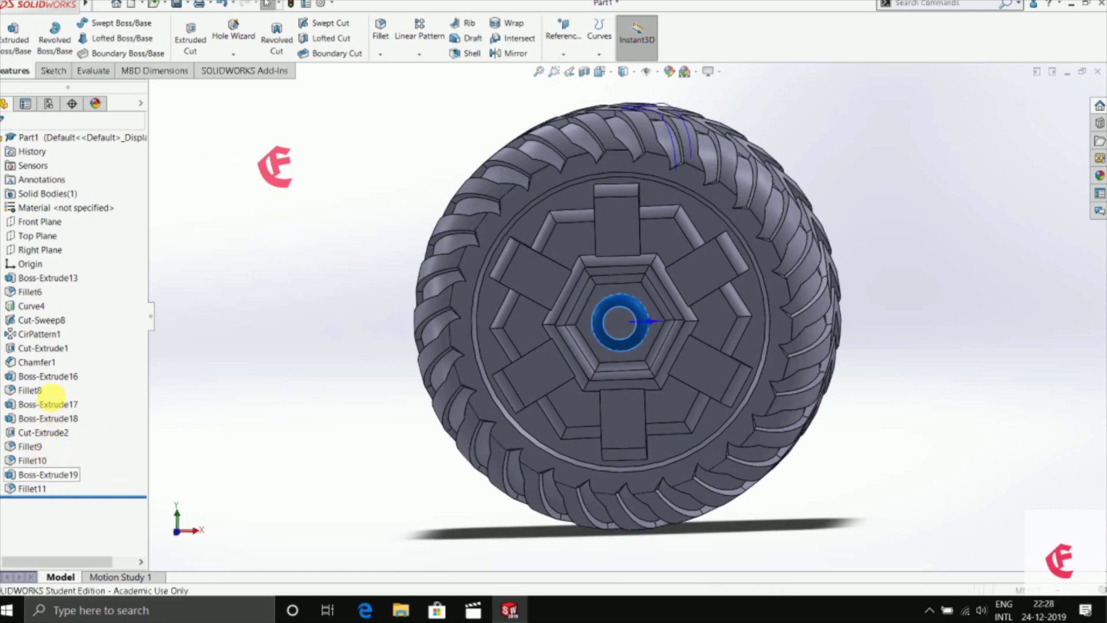
text(3)
key(Return)
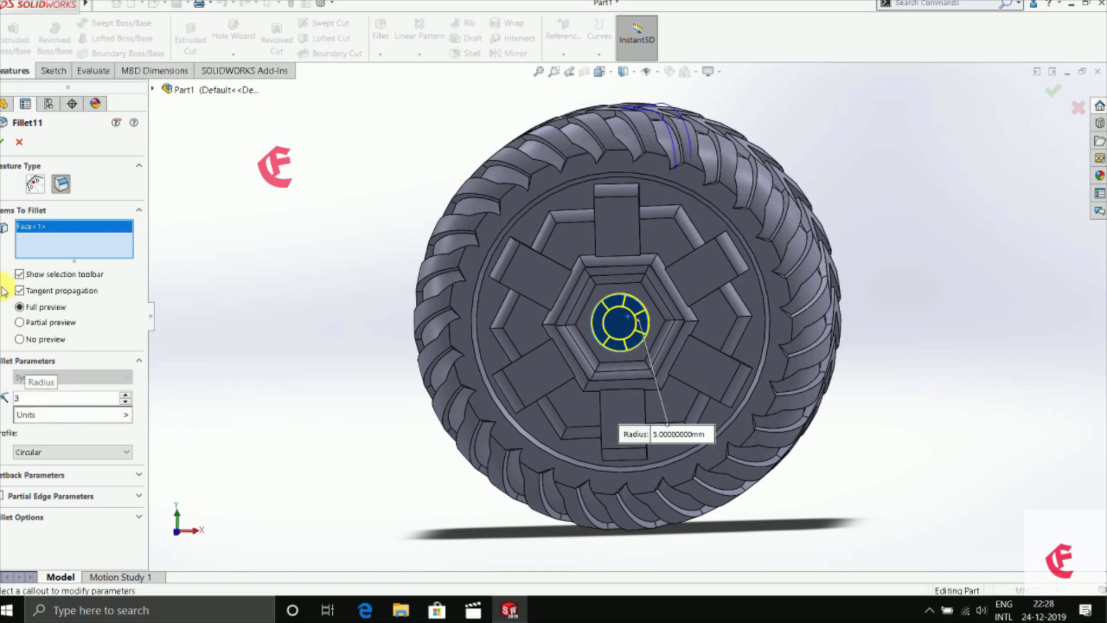
click(4, 142)
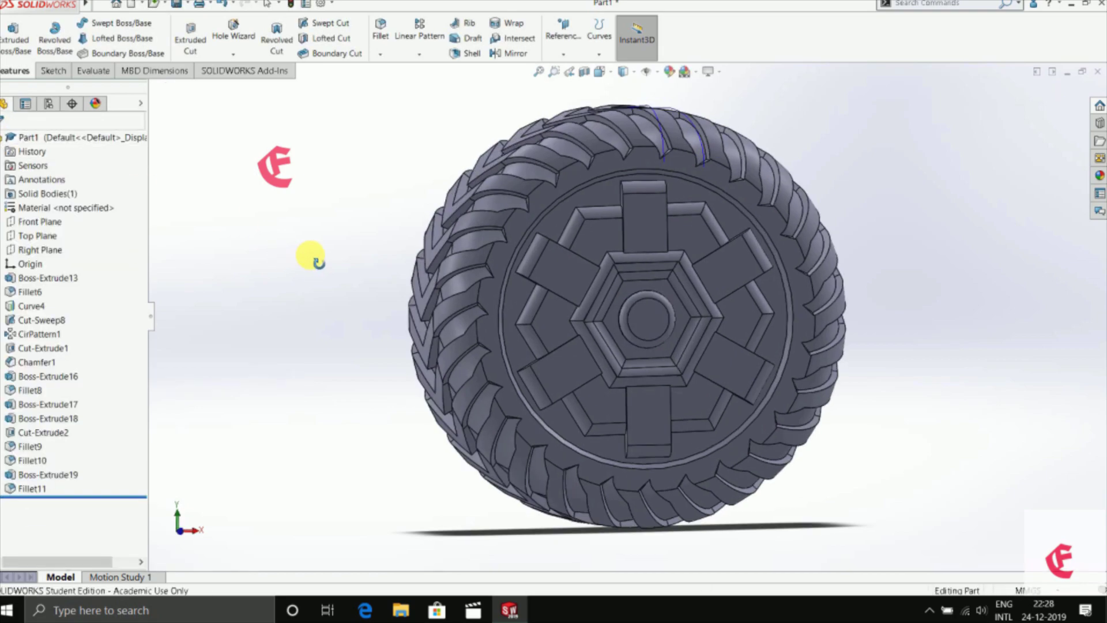
Step: Add the sketch text "E MASTERJI" on the flat back face of the tyre, above the circular recess
middle_drag(299, 240, 380, 334)
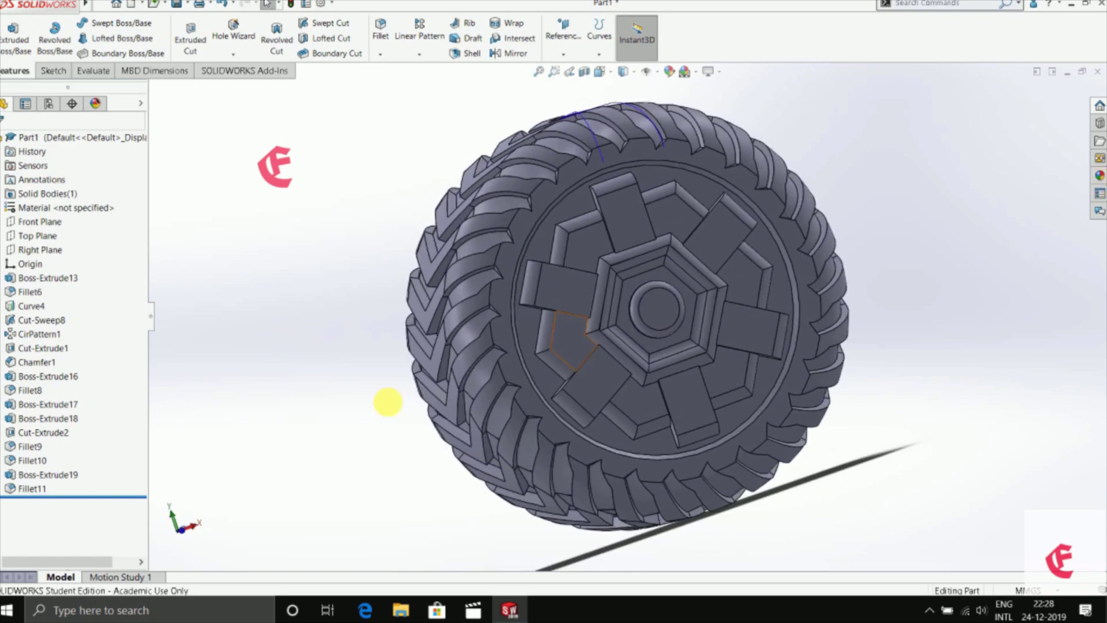
key(ctrl+2)
click(52, 71)
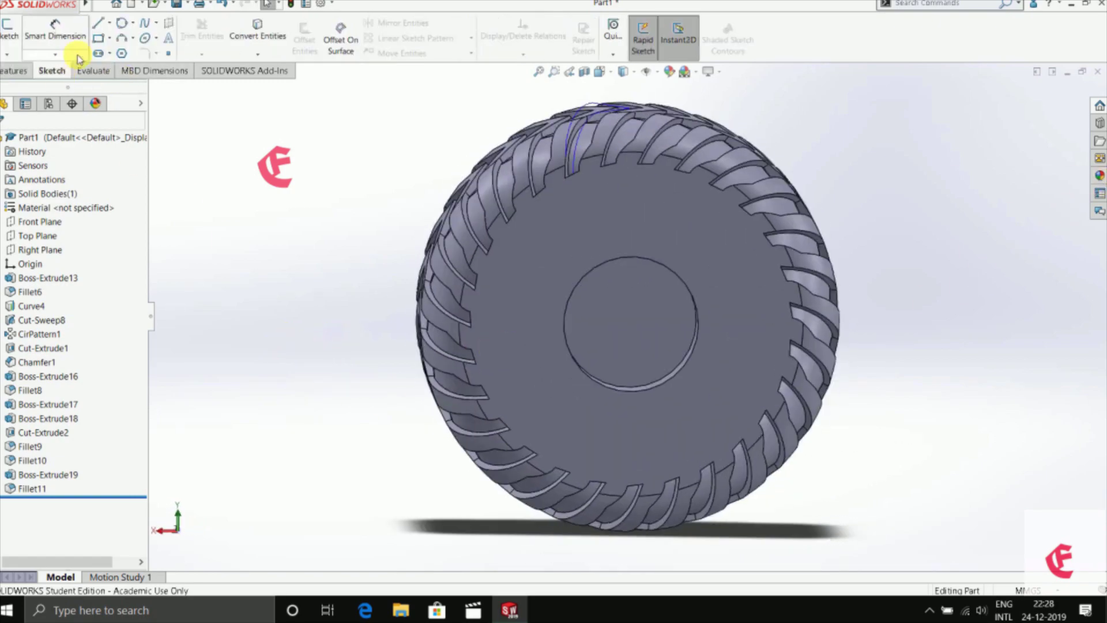
click(166, 39)
mouse_move(346, 217)
middle_down()
mouse_move(322, 349)
mouse_move(474, 225)
mouse_move(510, 262)
middle_up()
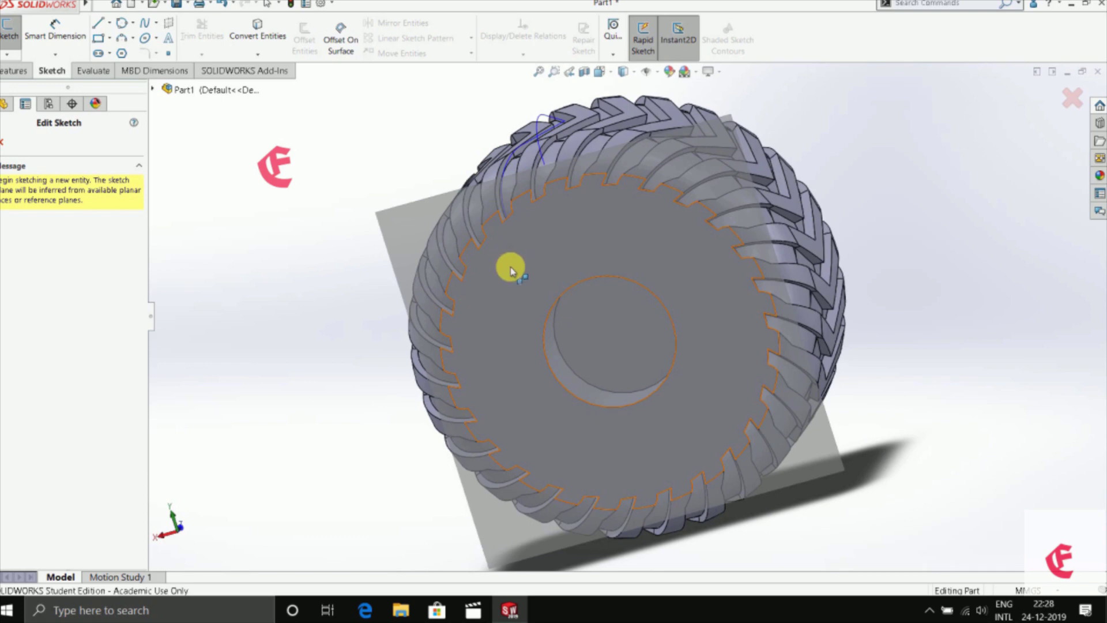
click(510, 263)
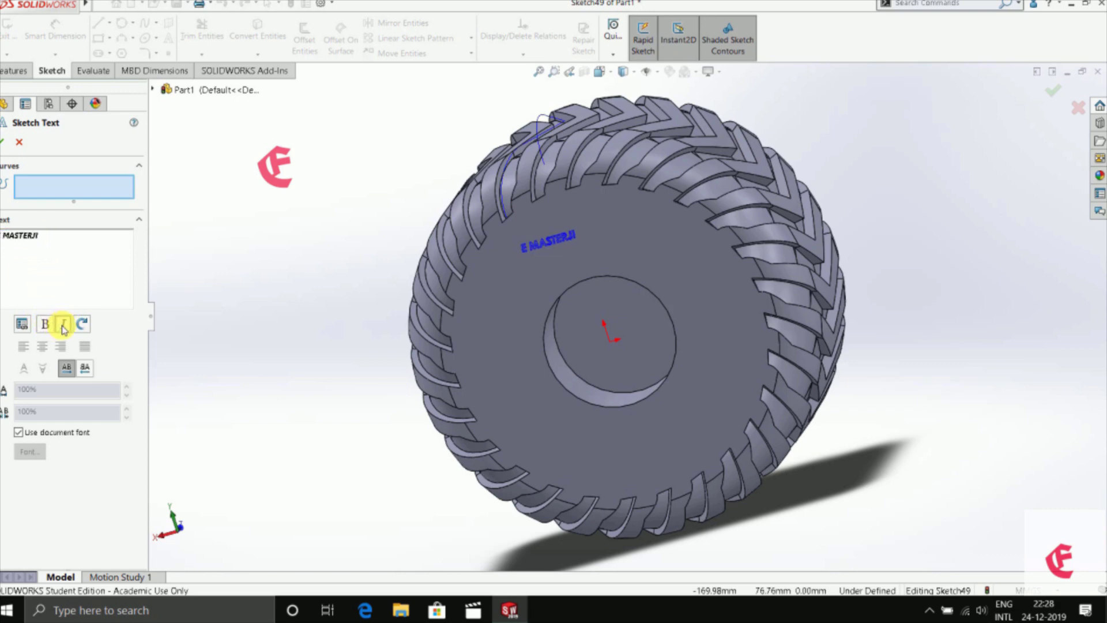
Step: Format the sketch text without the document font, using 130% width factor, 120% spacing and a font height of 20 points
click(19, 433)
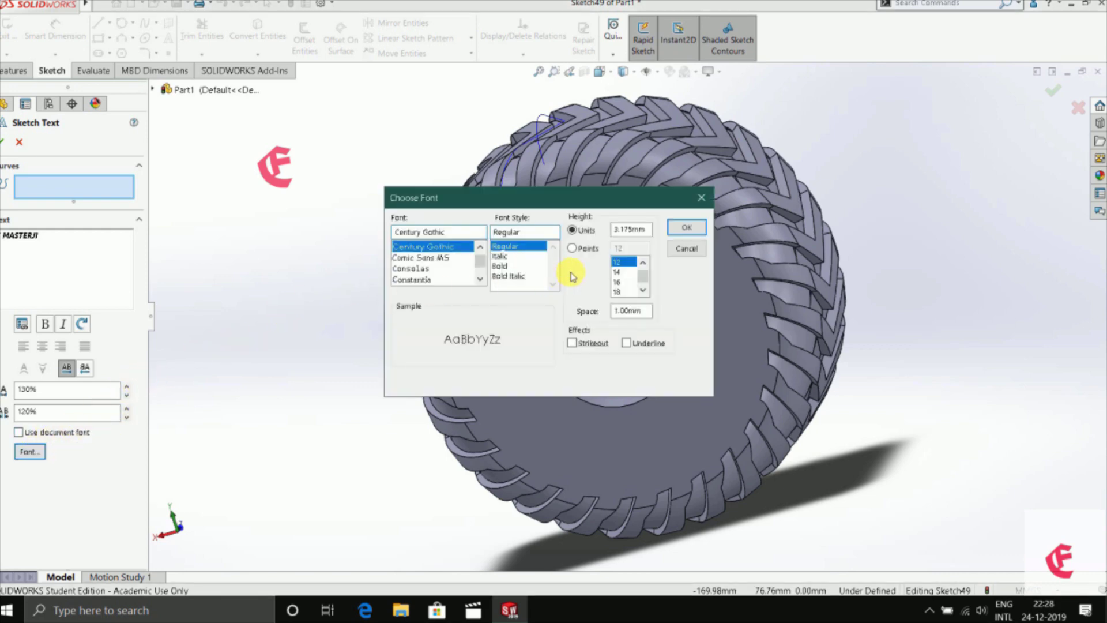
click(573, 249)
scroll(626, 277, down, 2)
click(623, 291)
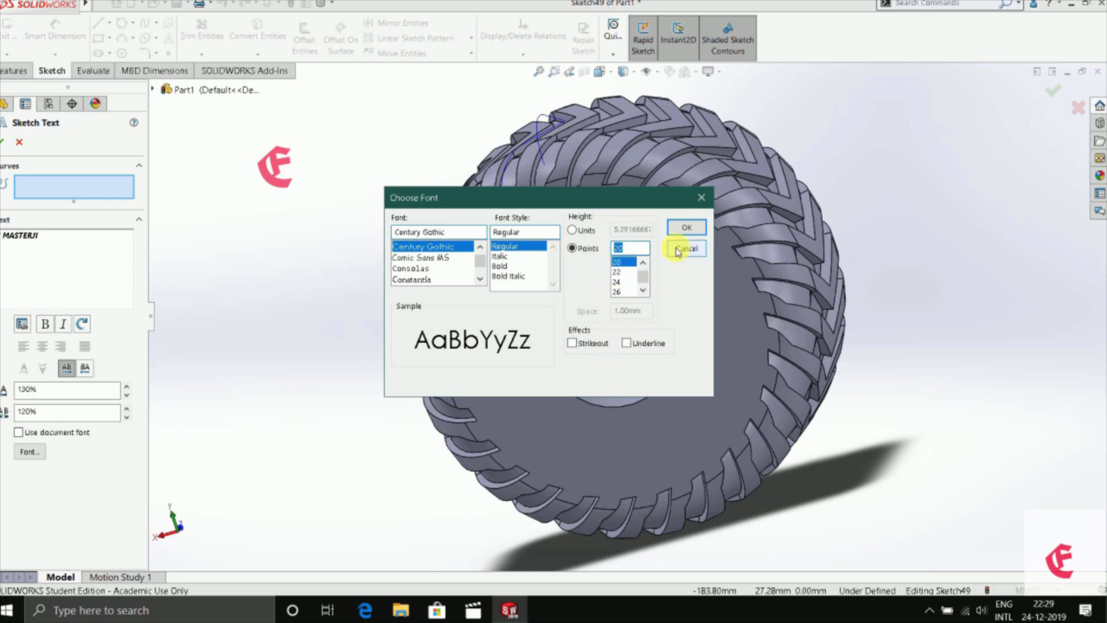
click(678, 250)
click(2, 143)
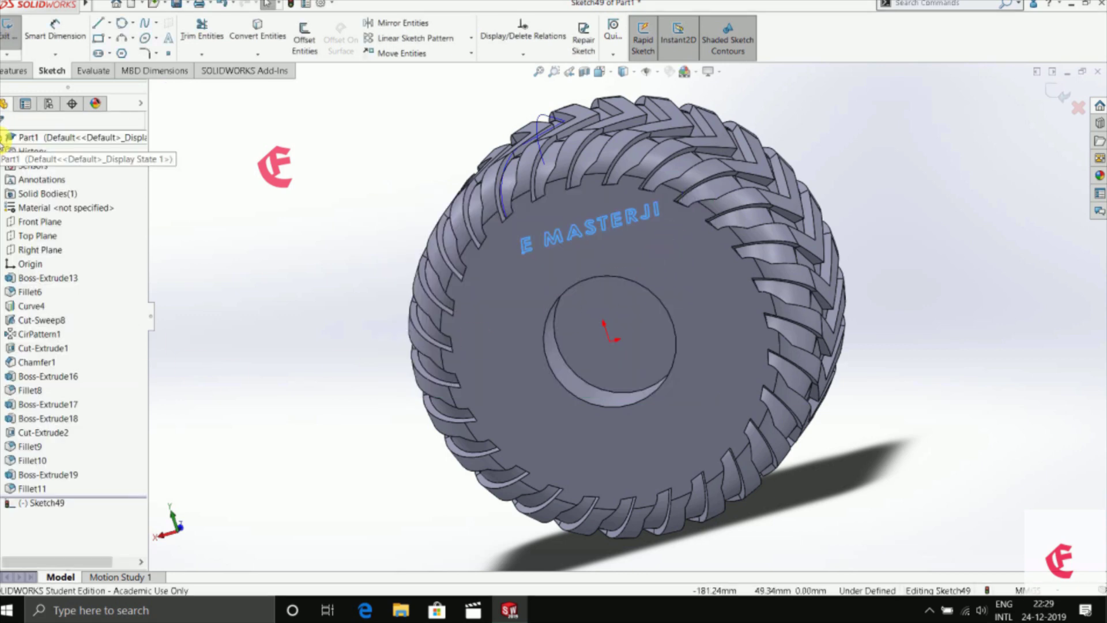
Step: Extrude the "E MASTERJI" text outward from the back face as a merged blind boss
click(12, 71)
click(14, 36)
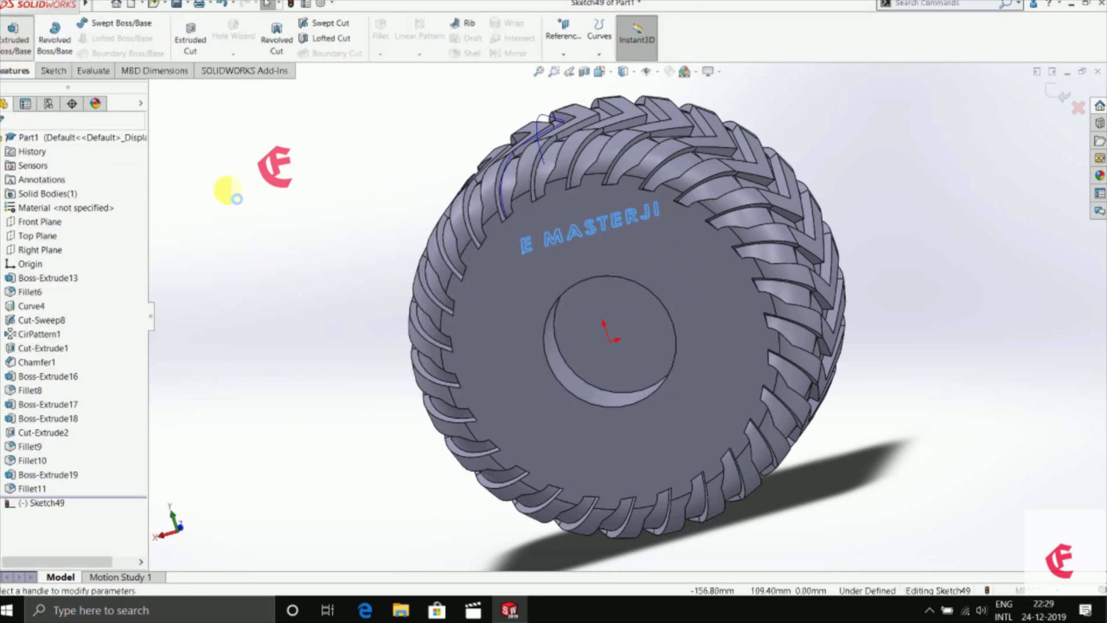
click(132, 273)
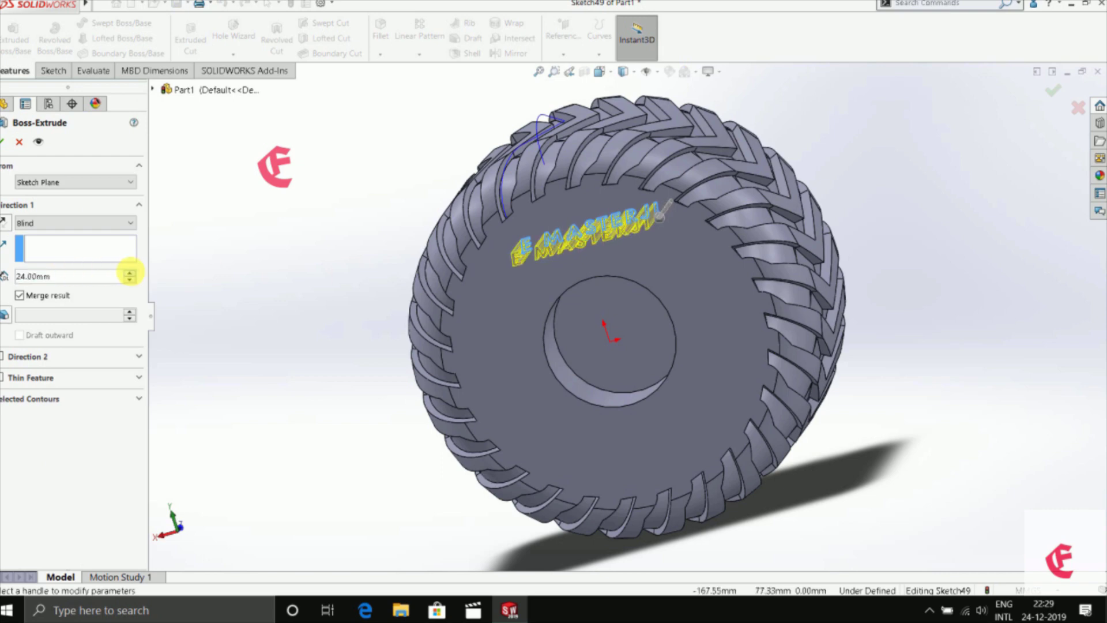
click(131, 273)
click(2, 142)
Step: Browse the appearance library's presentation scenes, backgrounds, studio scenes and decal logos
click(309, 279)
mouse_move(309, 279)
middle_down()
mouse_move(321, 239)
mouse_move(304, 269)
middle_up()
middle_drag(183, 333, 617, 362)
click(635, 356)
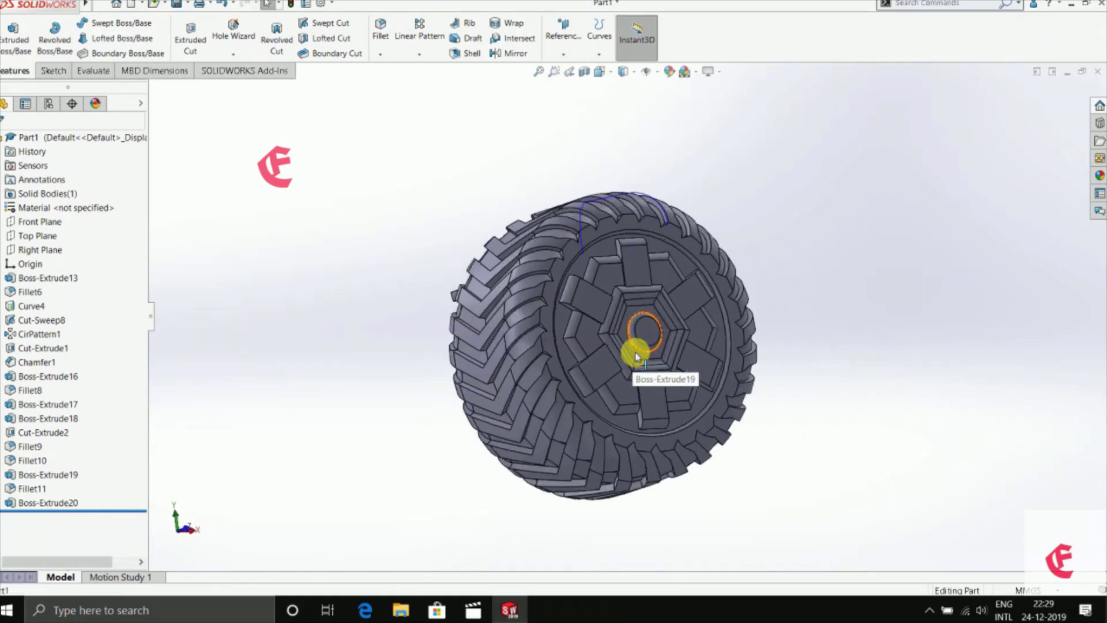
scroll(640, 369, down, 3)
click(1100, 175)
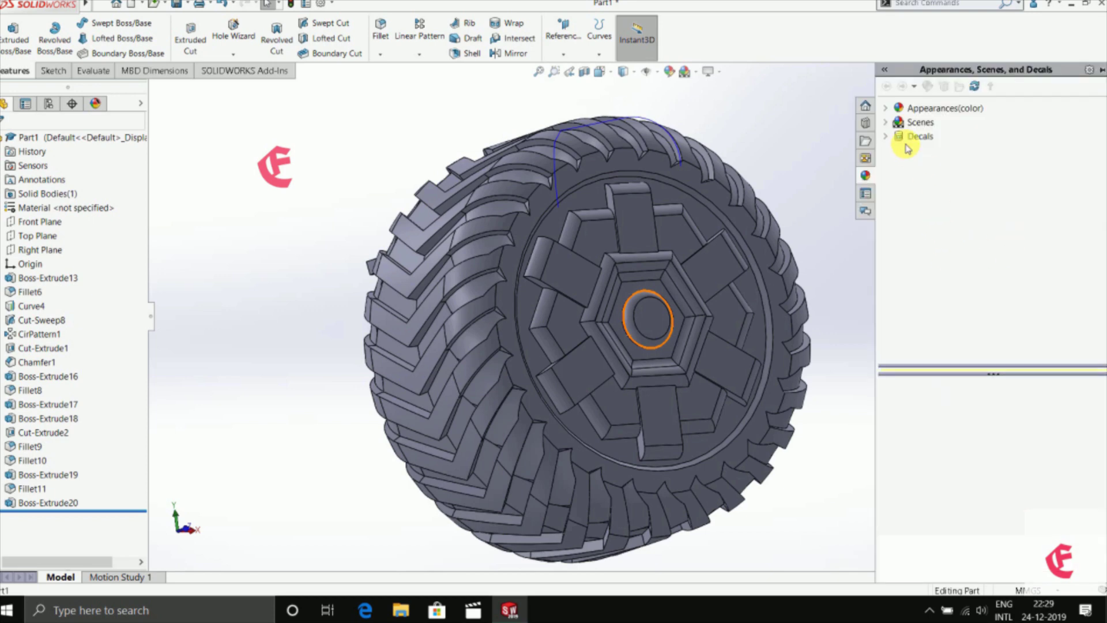
click(890, 109)
click(885, 122)
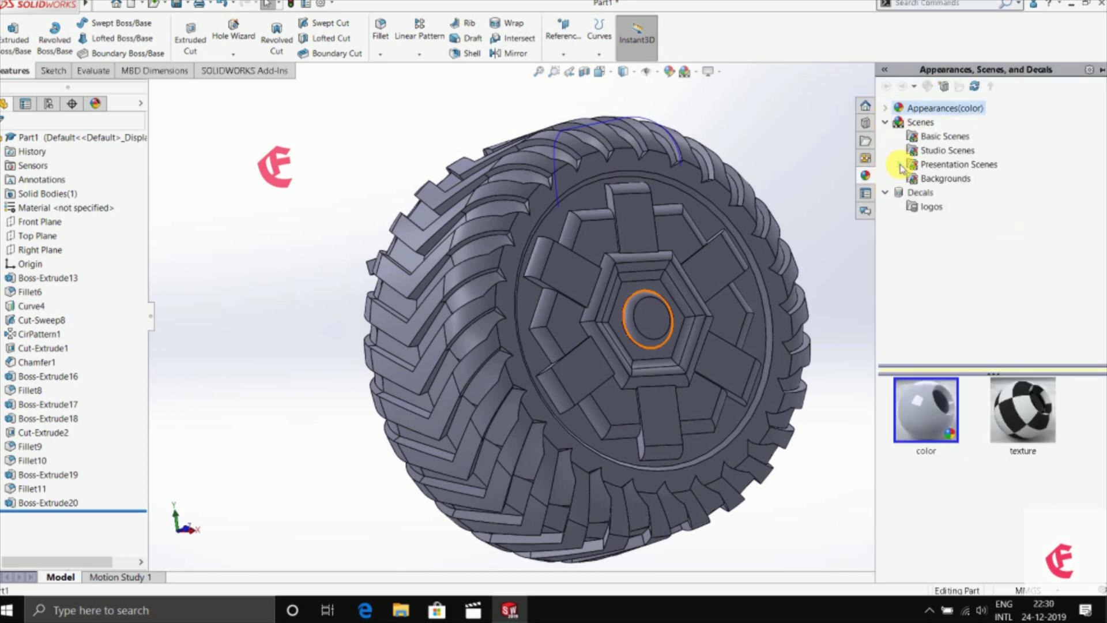
click(900, 165)
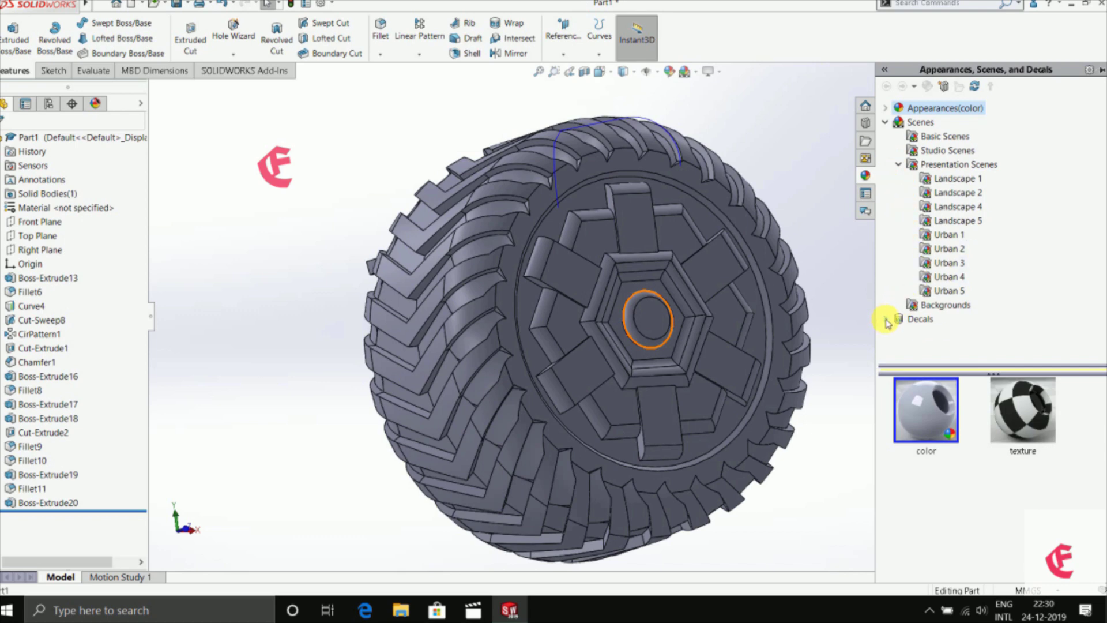
click(923, 337)
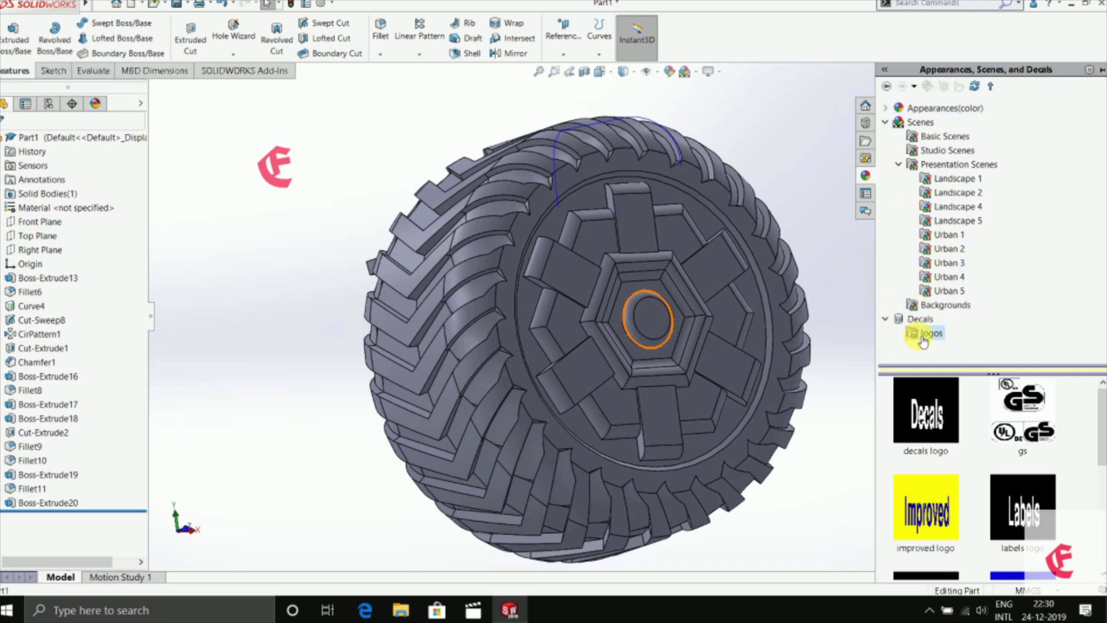
click(939, 305)
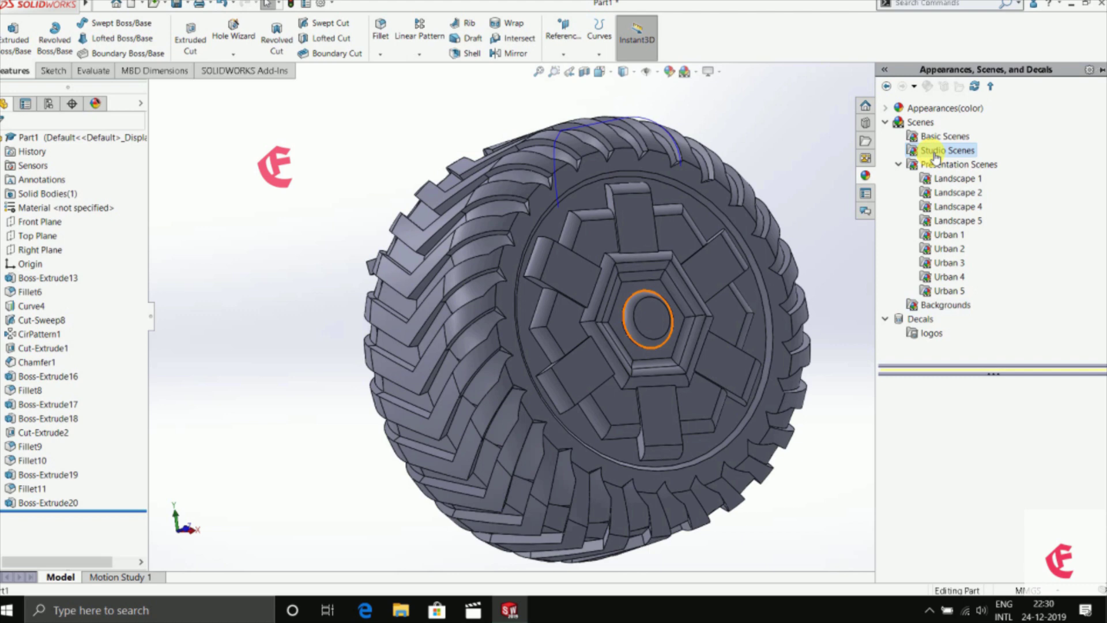
click(950, 208)
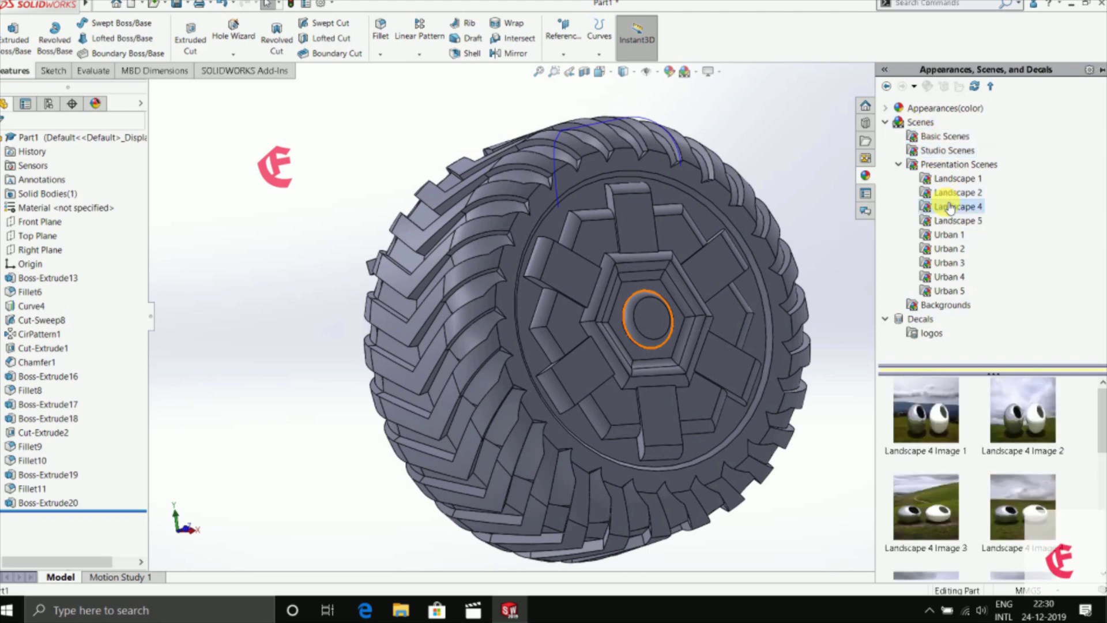
Step: Apply a black appearance from the appearance library to the whole tyre part
click(886, 109)
click(934, 123)
click(931, 136)
scroll(988, 460, down, 2)
scroll(988, 459, up, 1)
drag(1024, 409, 554, 363)
click(550, 365)
Step: Apply a bronze-coloured appearance to the extruded text feature on the back of the tyre
middle_drag(358, 363, 464, 227)
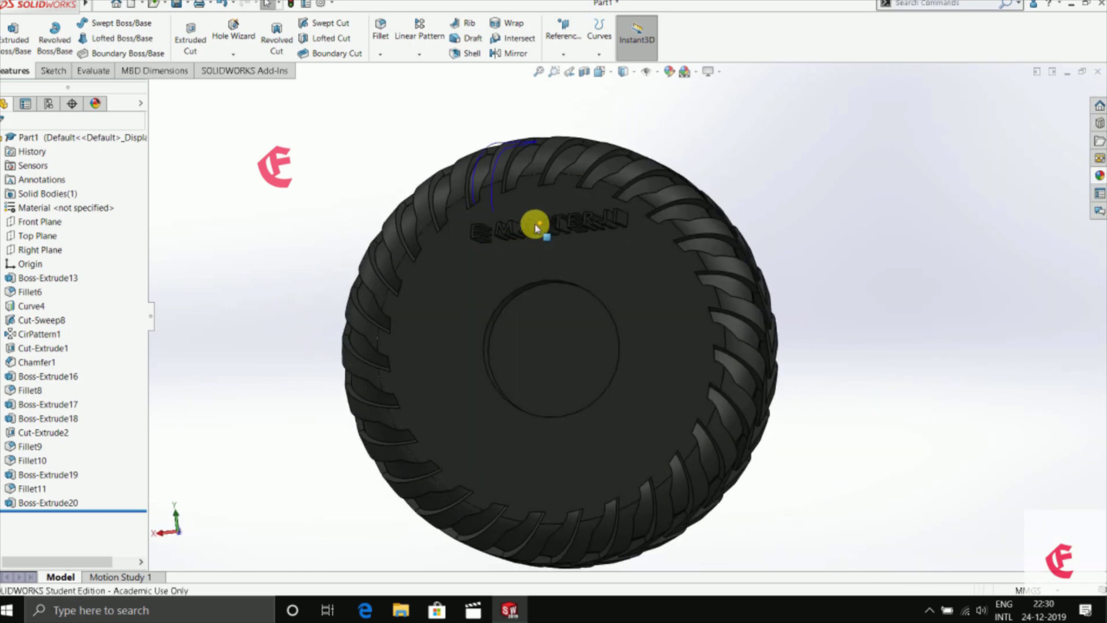
right_click(507, 227)
click(1099, 176)
drag(1009, 483, 582, 216)
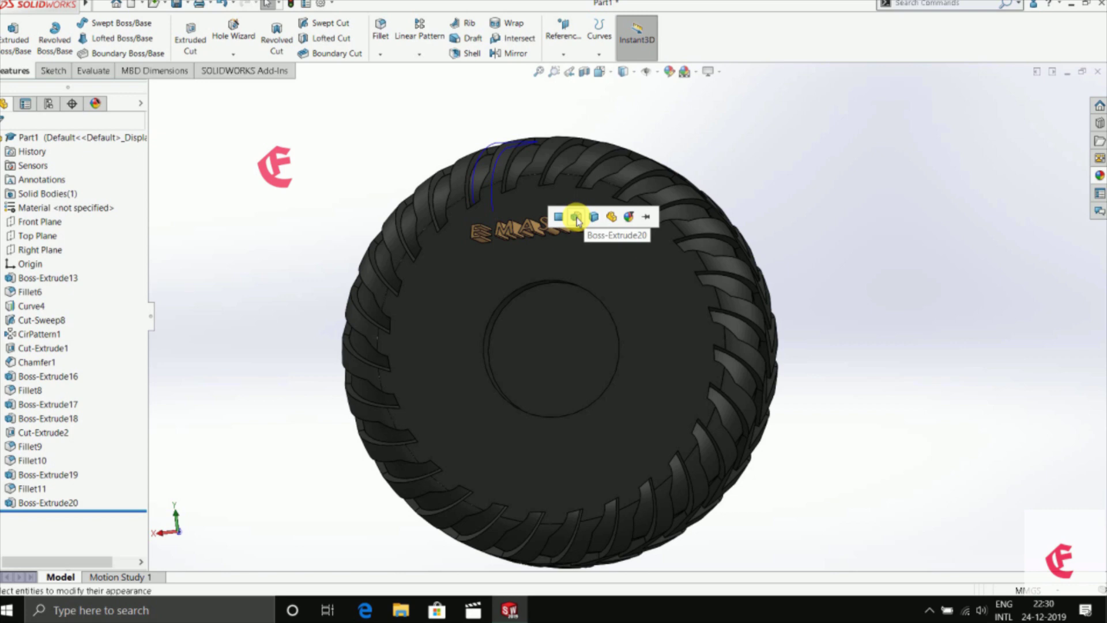
click(576, 217)
Step: Apply the glossy rubber appearance to the cut feature that forms the circular recess in the back
middle_drag(906, 203, 872, 230)
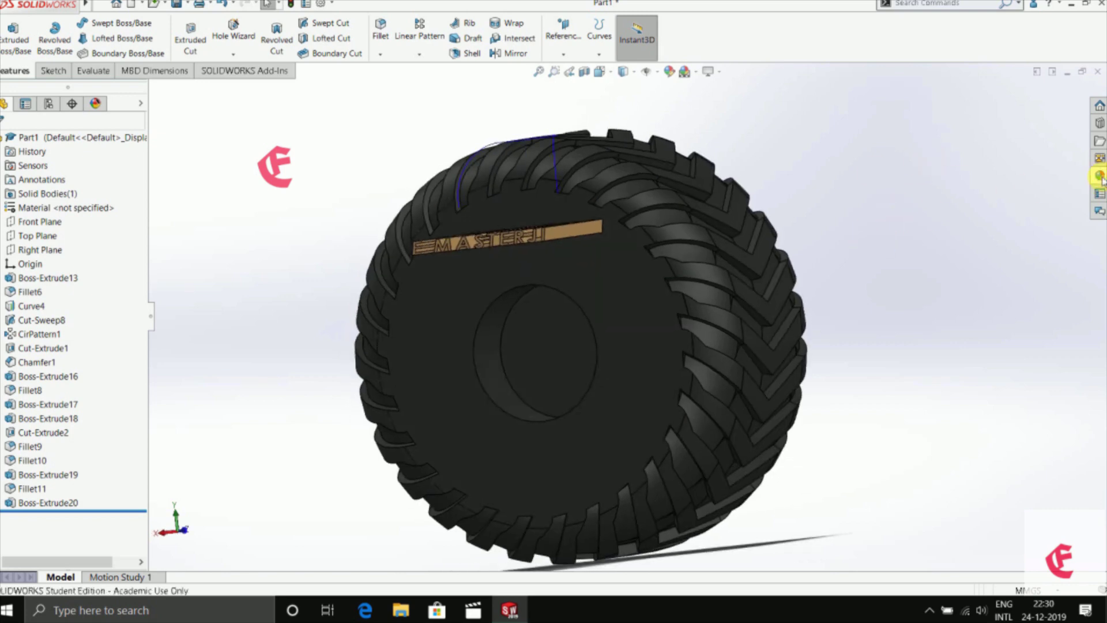
click(1099, 175)
scroll(987, 424, down, 2)
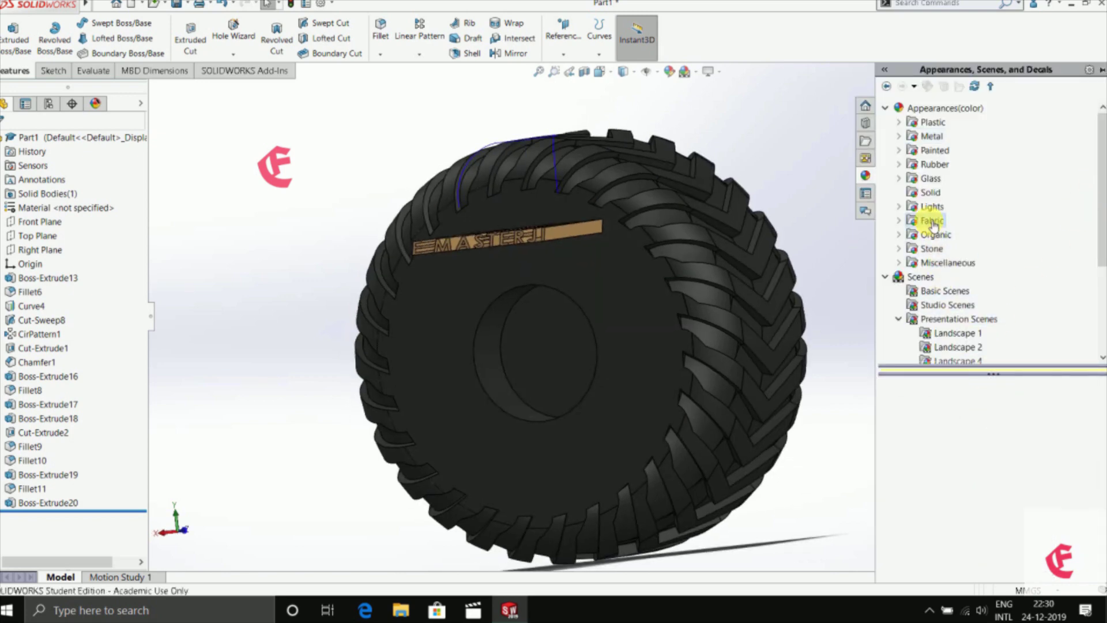
click(930, 194)
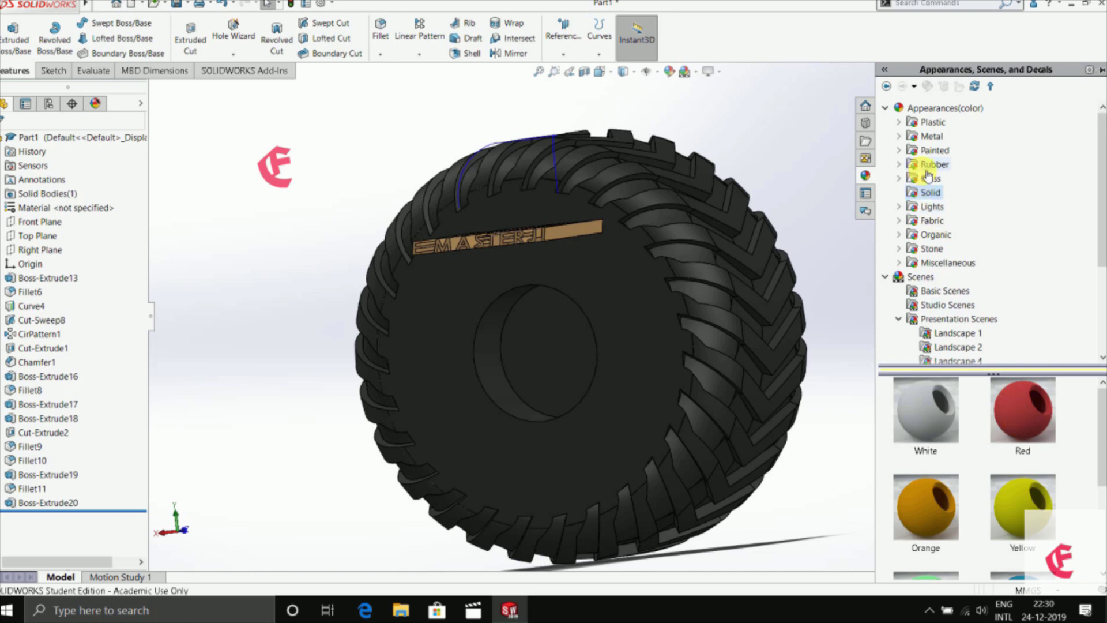
click(930, 165)
drag(1015, 415, 530, 360)
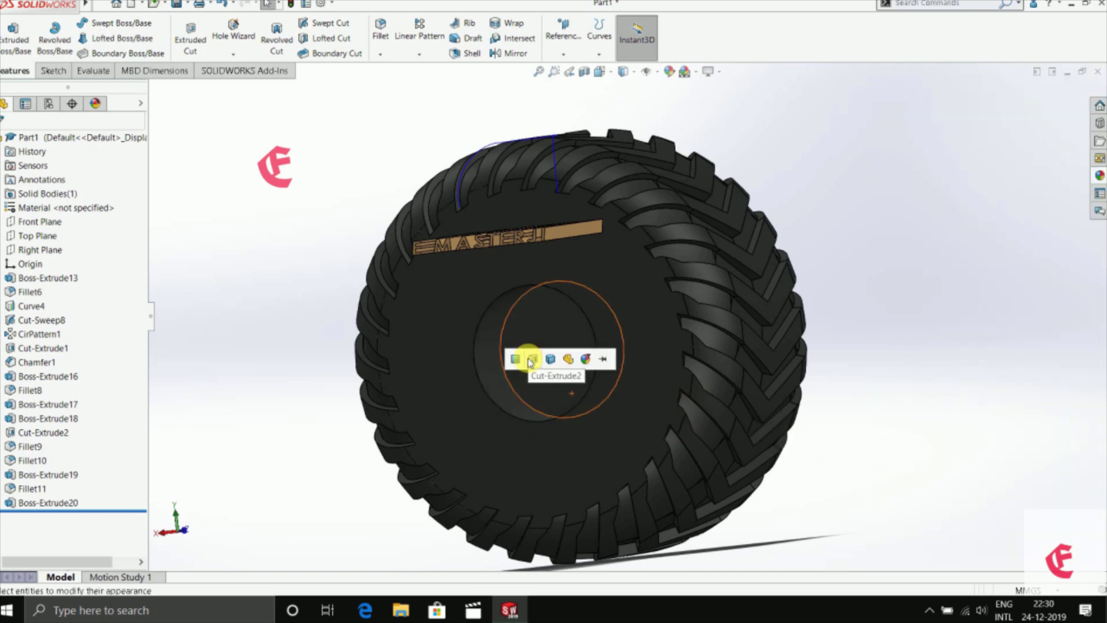
click(534, 359)
Step: Apply the glossy rubber appearance on the spoked hub side of the wheel
middle_drag(988, 252, 1013, 185)
click(1098, 174)
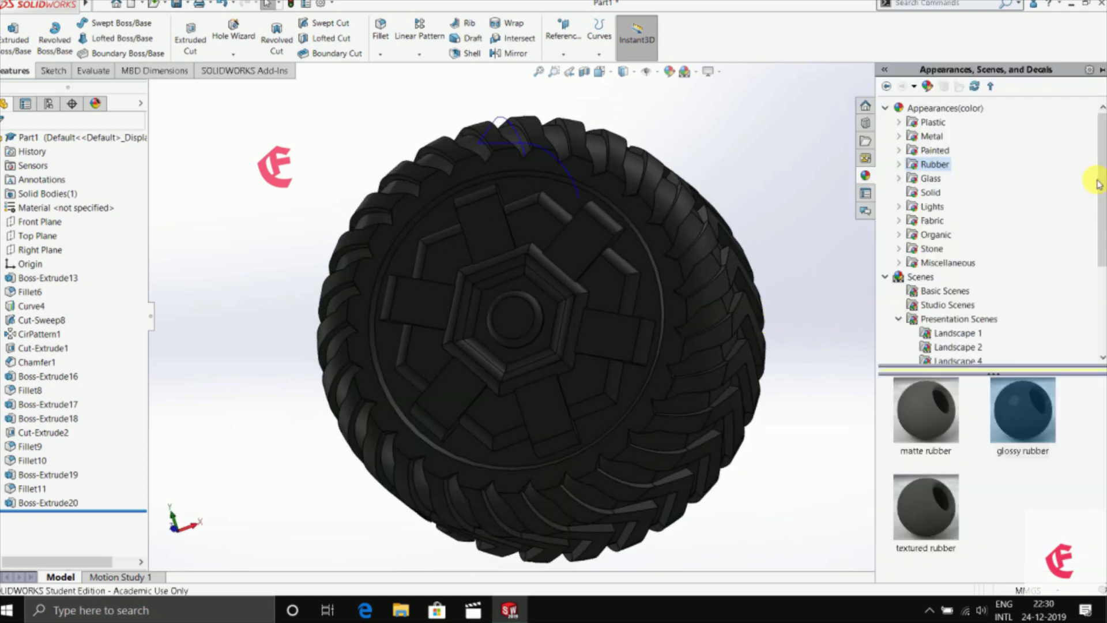
drag(1013, 408, 572, 318)
click(601, 327)
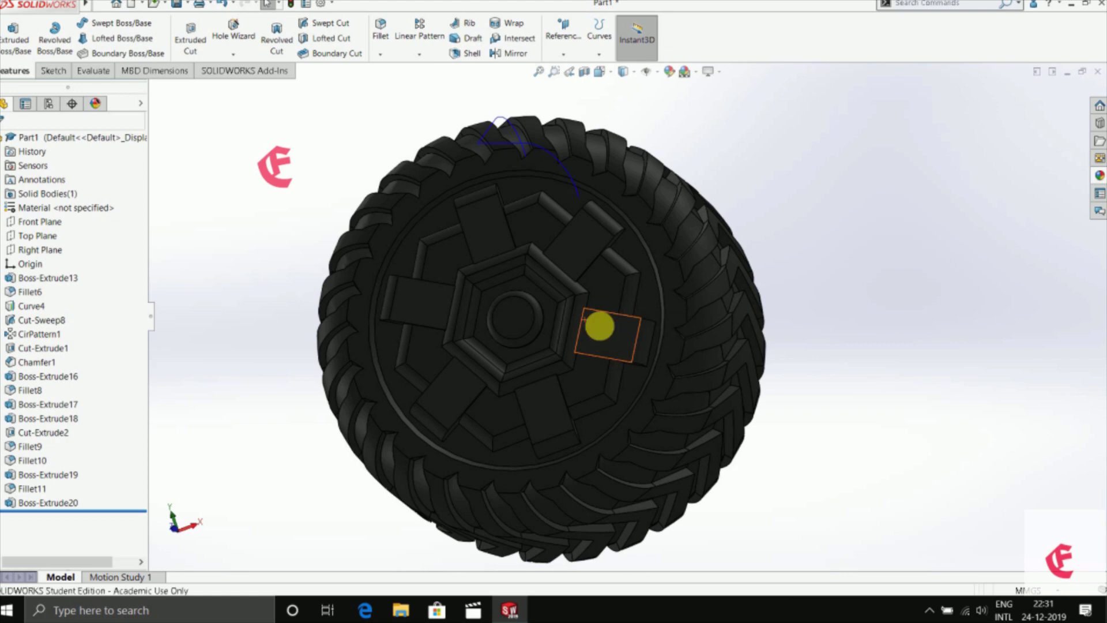
middle_drag(583, 313, 600, 219)
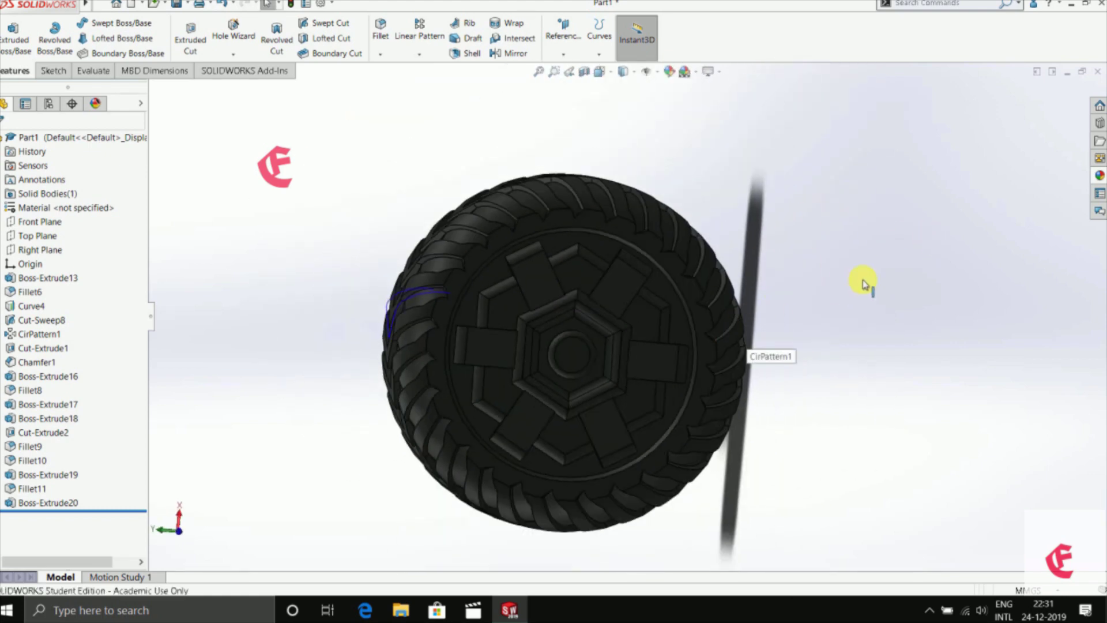
middle_drag(215, 415, 515, 384)
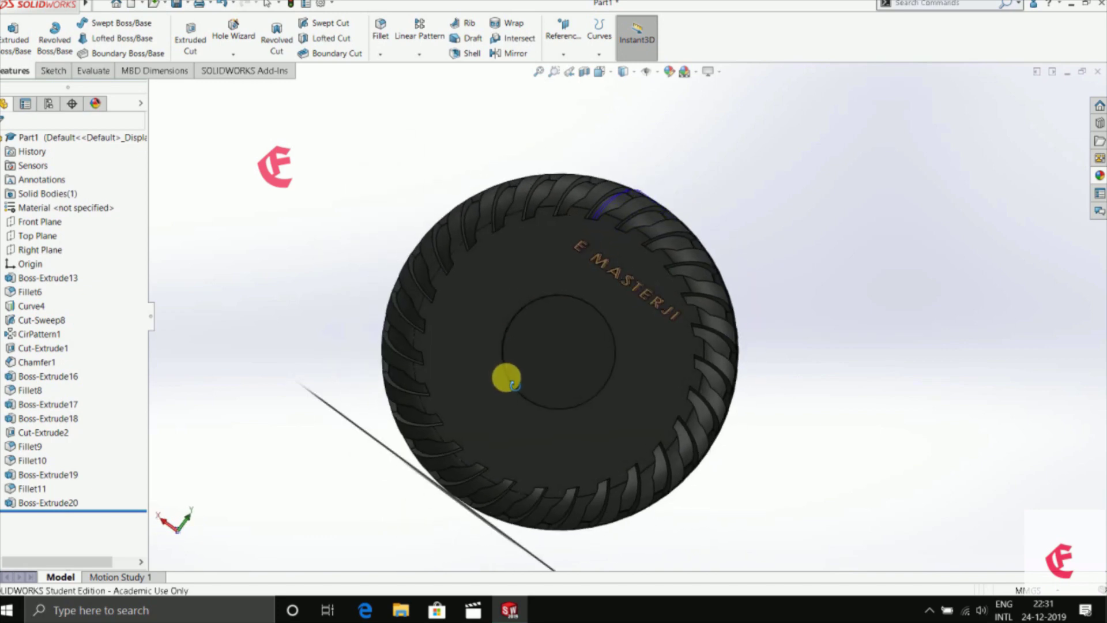
middle_drag(746, 304, 564, 346)
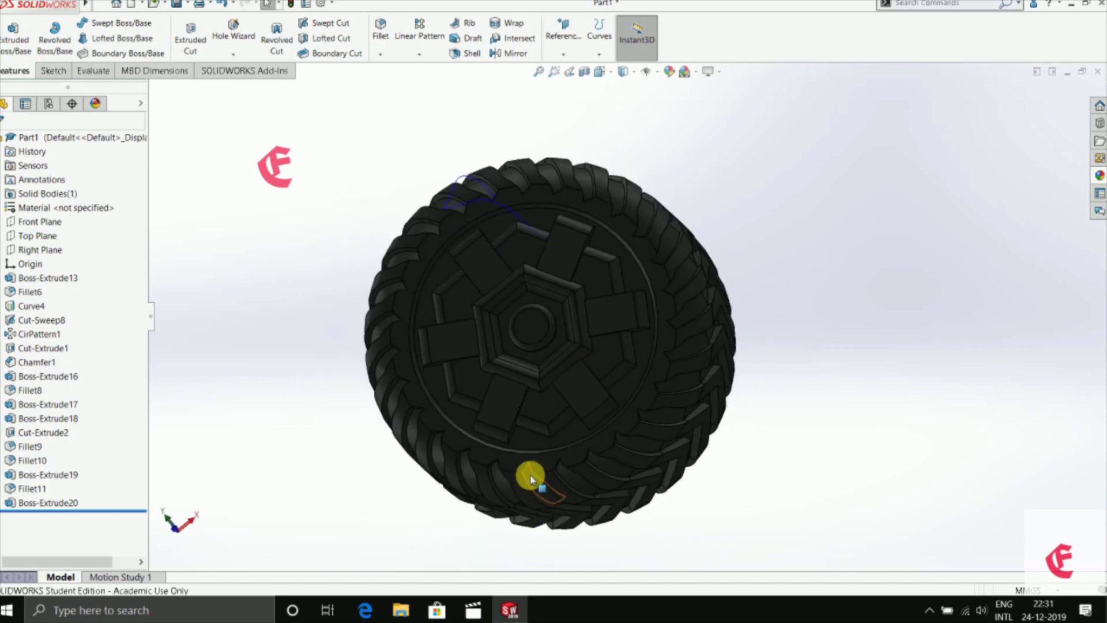